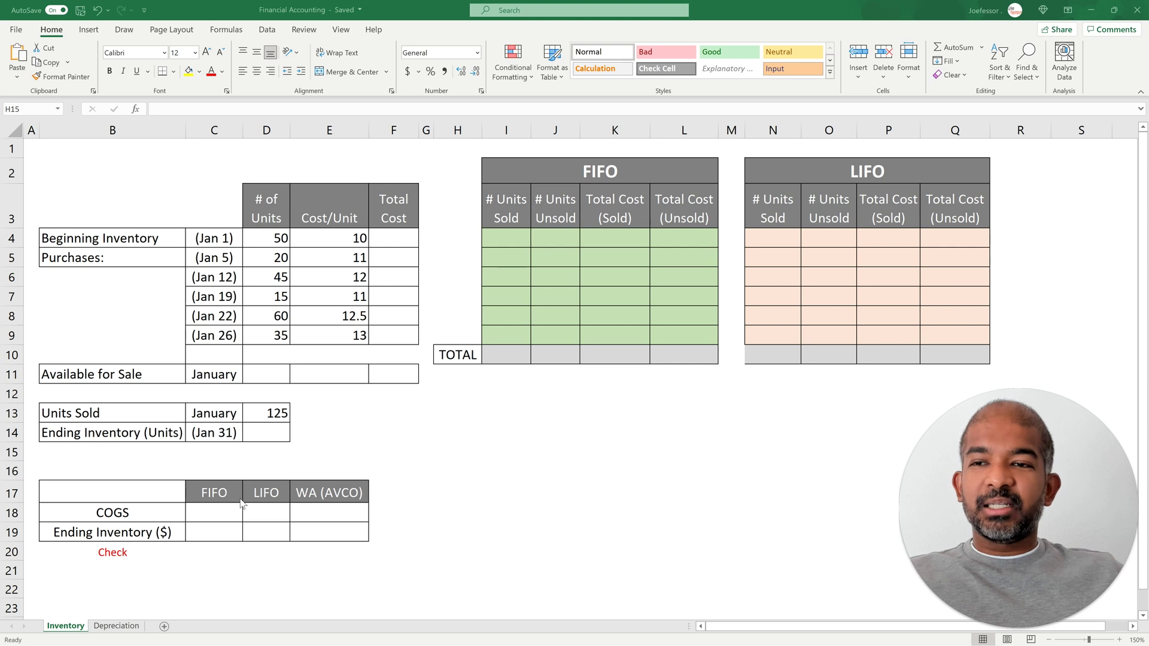
pyautogui.click(217, 496)
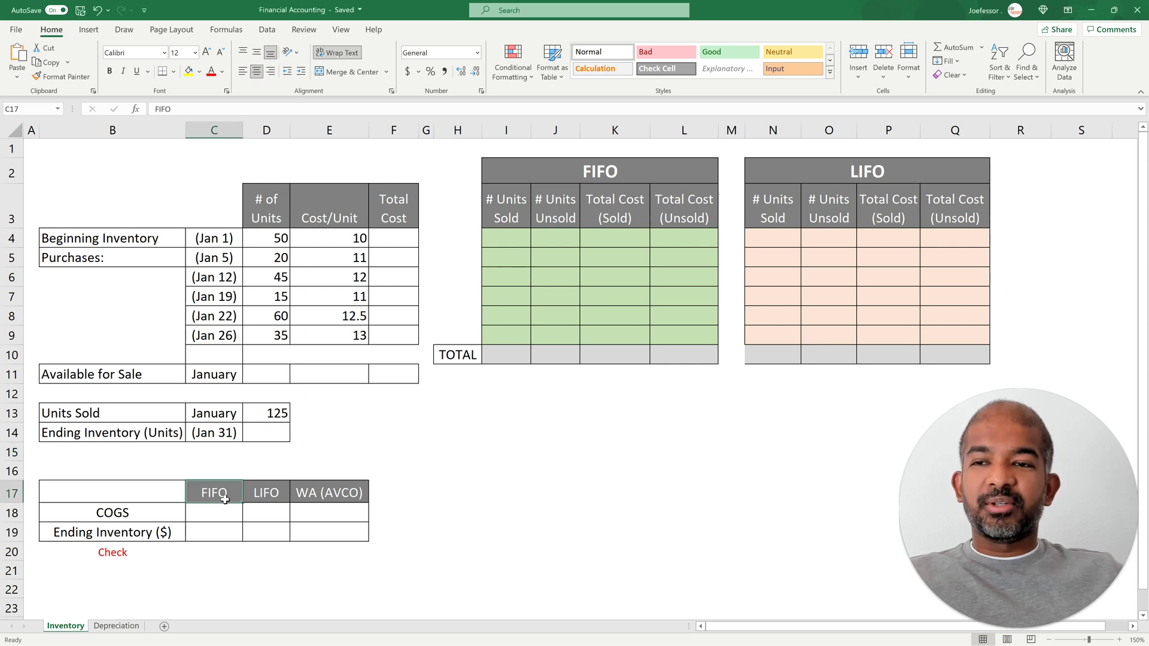
pyautogui.click(257, 500)
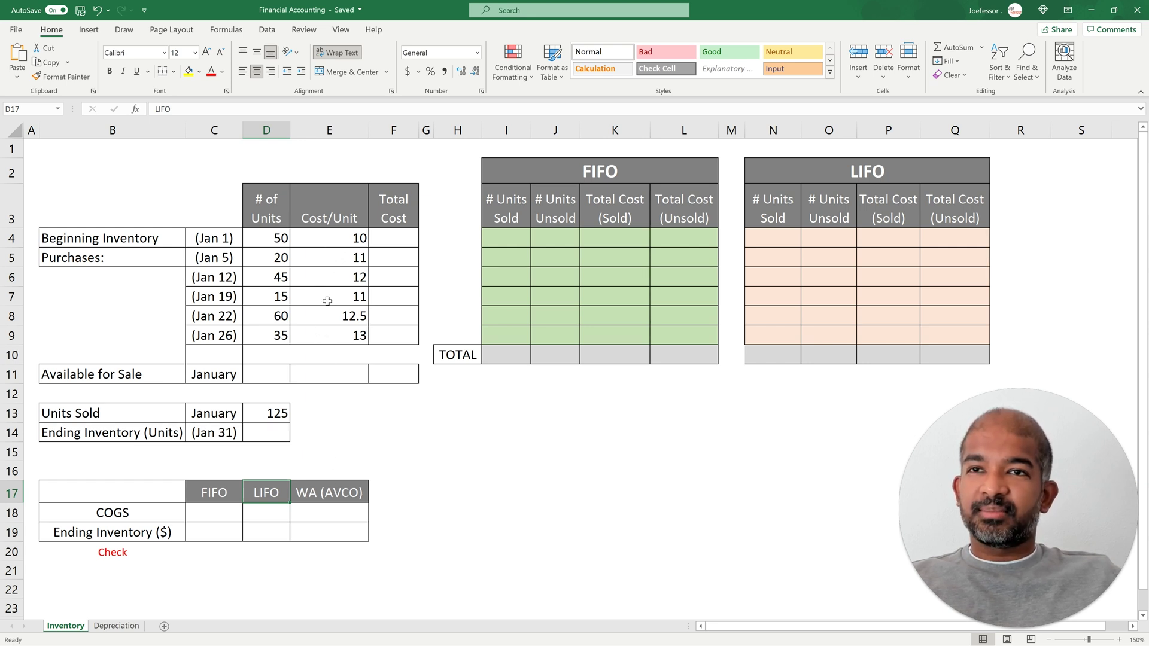
# Calculate the beginning inventory's total cost in F4 with the formula =D4*E4
pyautogui.click(406, 238)
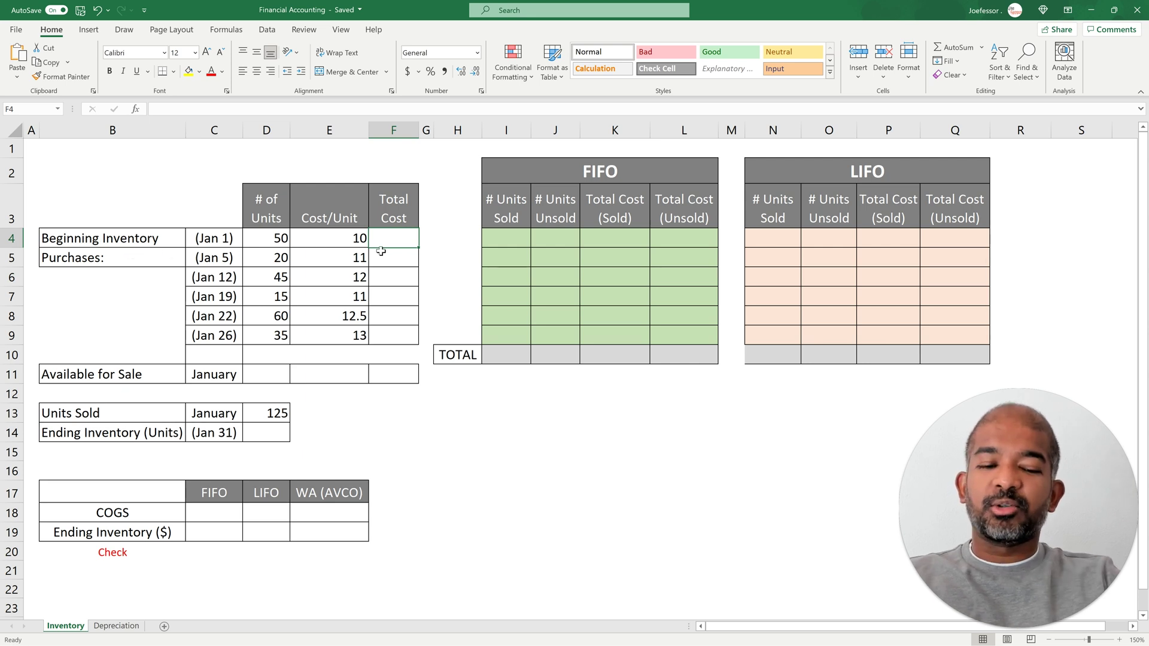
pyautogui.write('=')
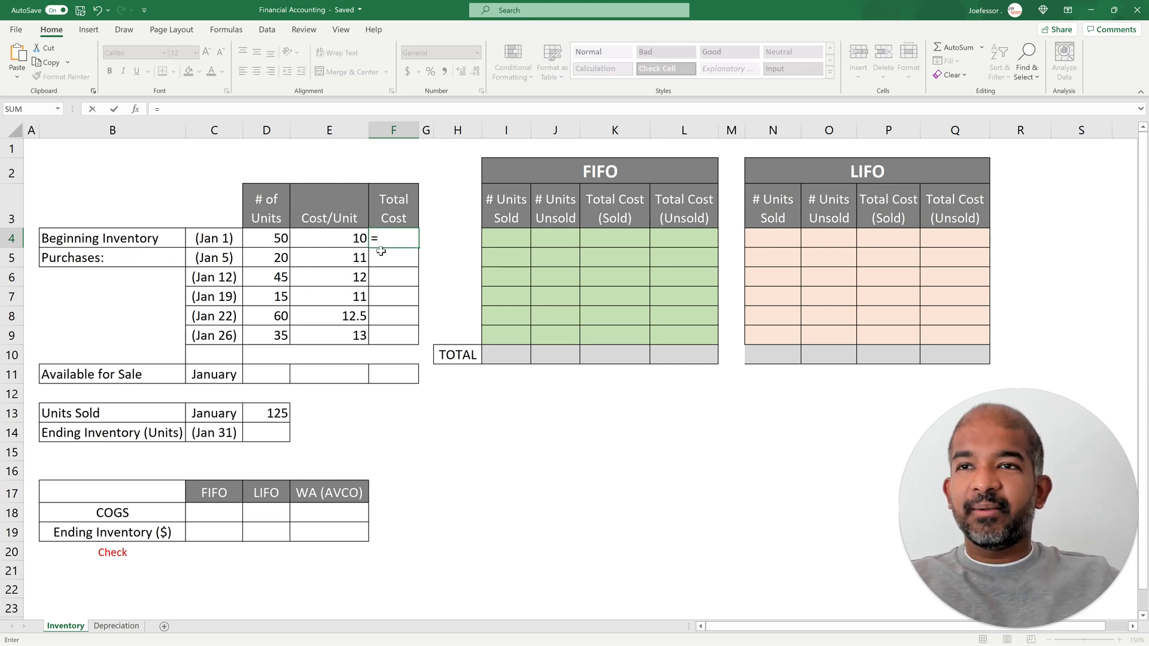
pyautogui.click(275, 235)
pyautogui.write('*')
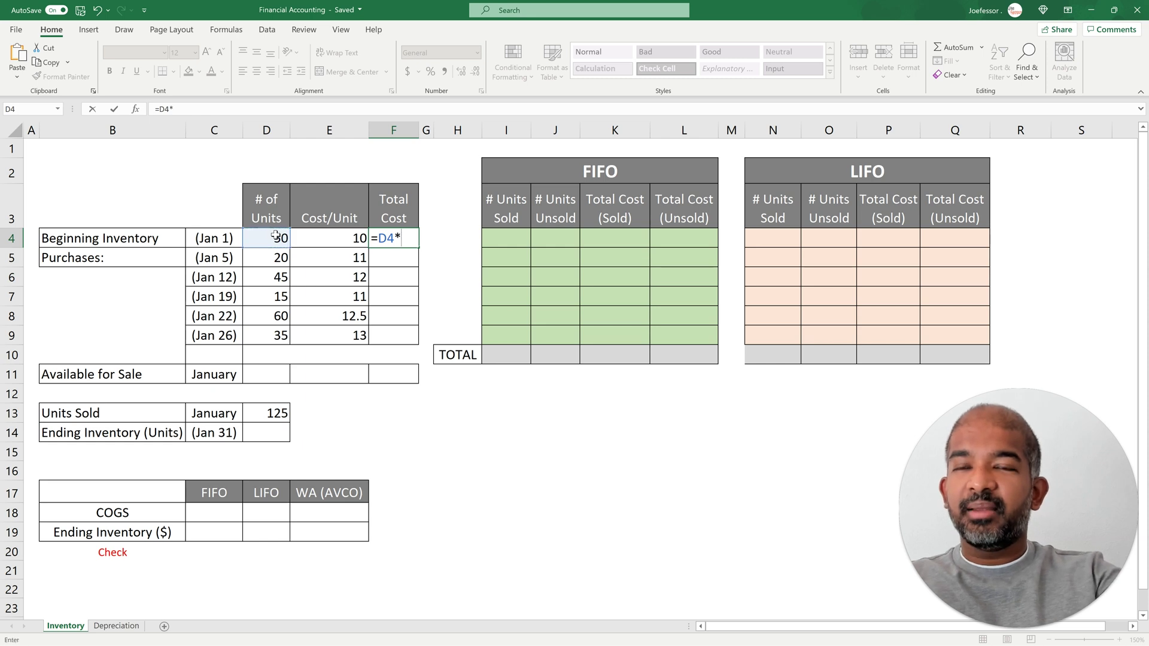
pyautogui.click(321, 238)
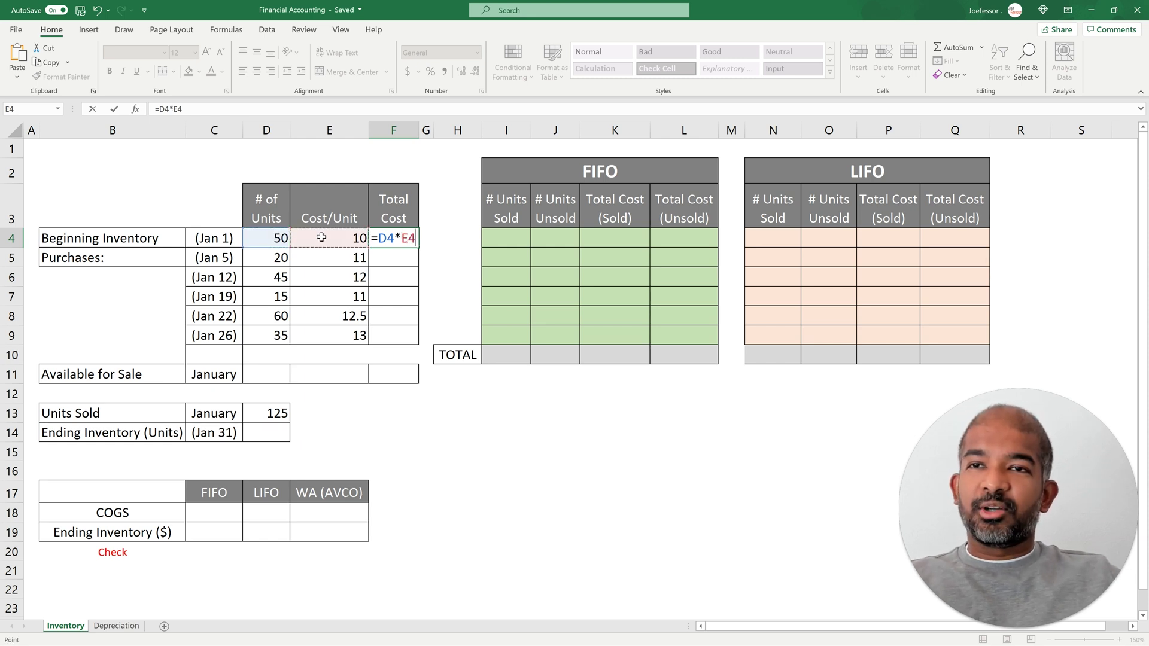
pyautogui.press('Return')
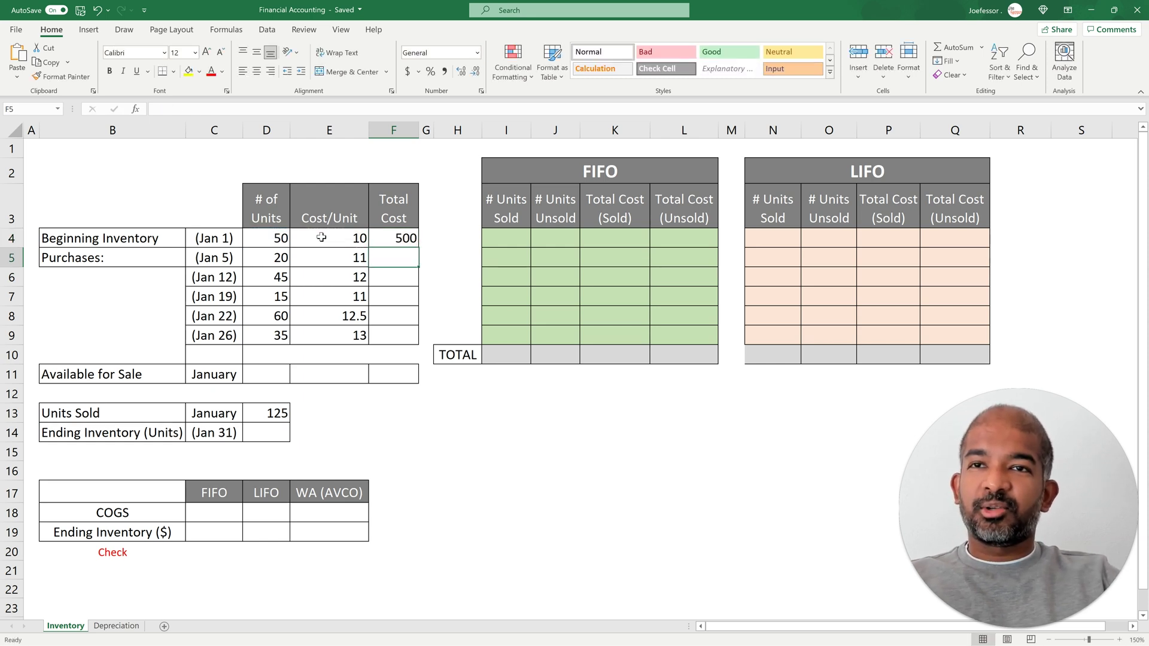
# Fill the Total Cost formula from F4 down through the Jan 26 purchase in F9
pyautogui.press('Left')
pyautogui.press('Down')
pyautogui.press('Down')
pyautogui.press('Down')
pyautogui.press('Down')
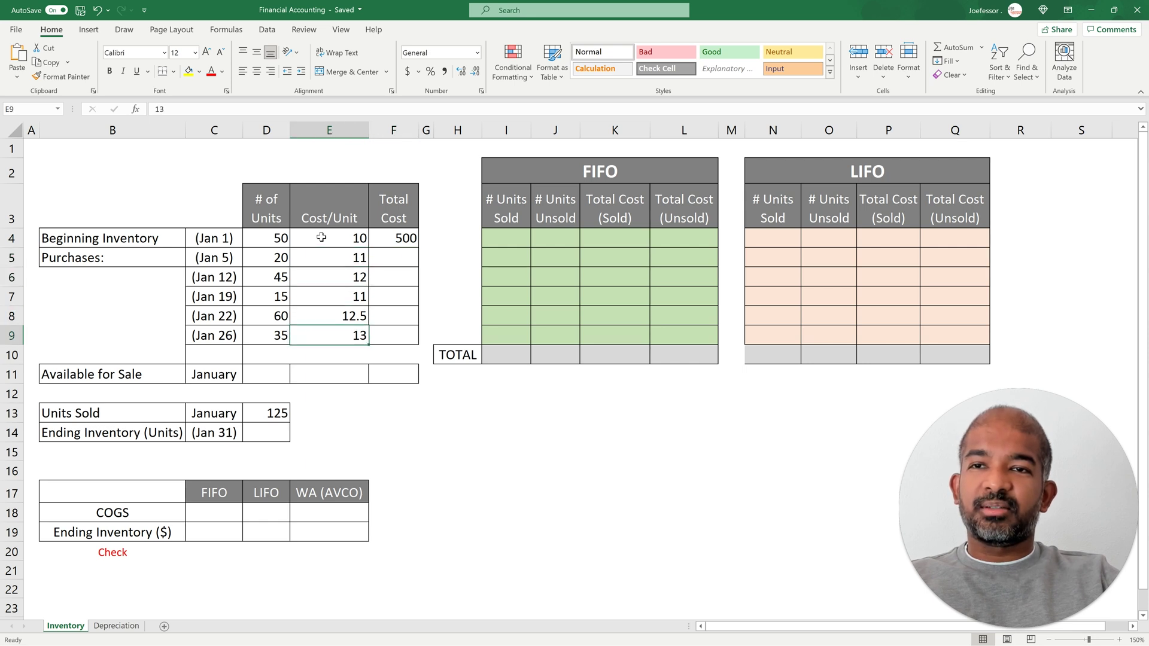
pyautogui.press('Right')
pyautogui.hotkey('ctrl', 'shift', 'Up')
pyautogui.hotkey('ctrl', 'd')
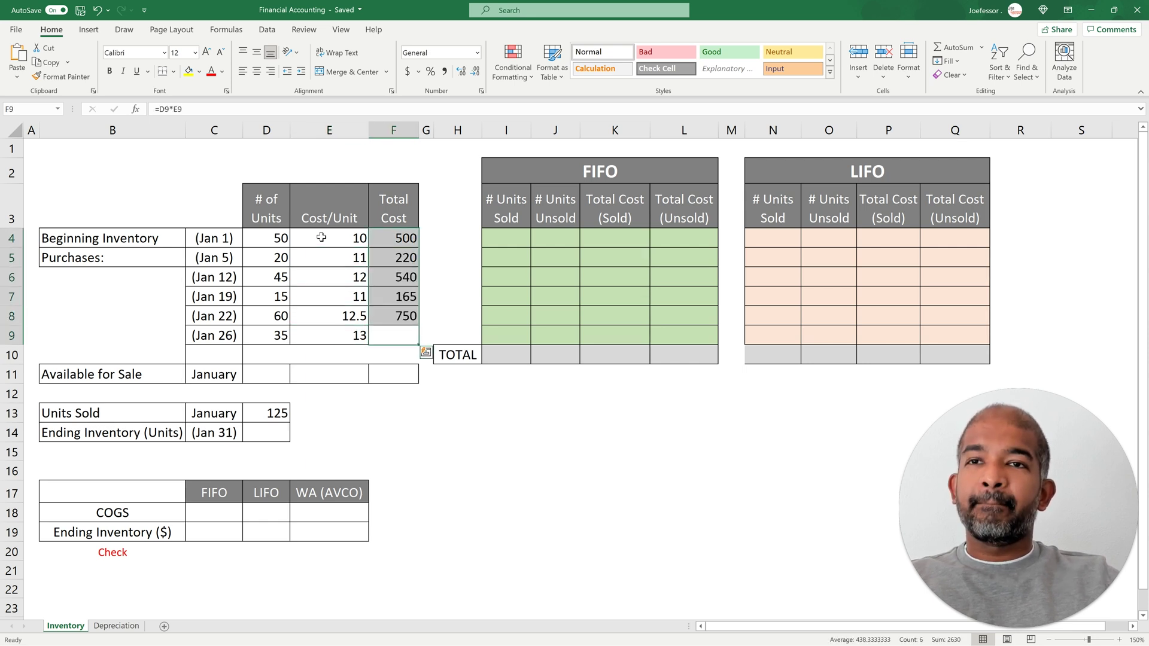
# Total the units available for sale in D11 with the formula =SUM(D4:D9)
pyautogui.click(230, 257)
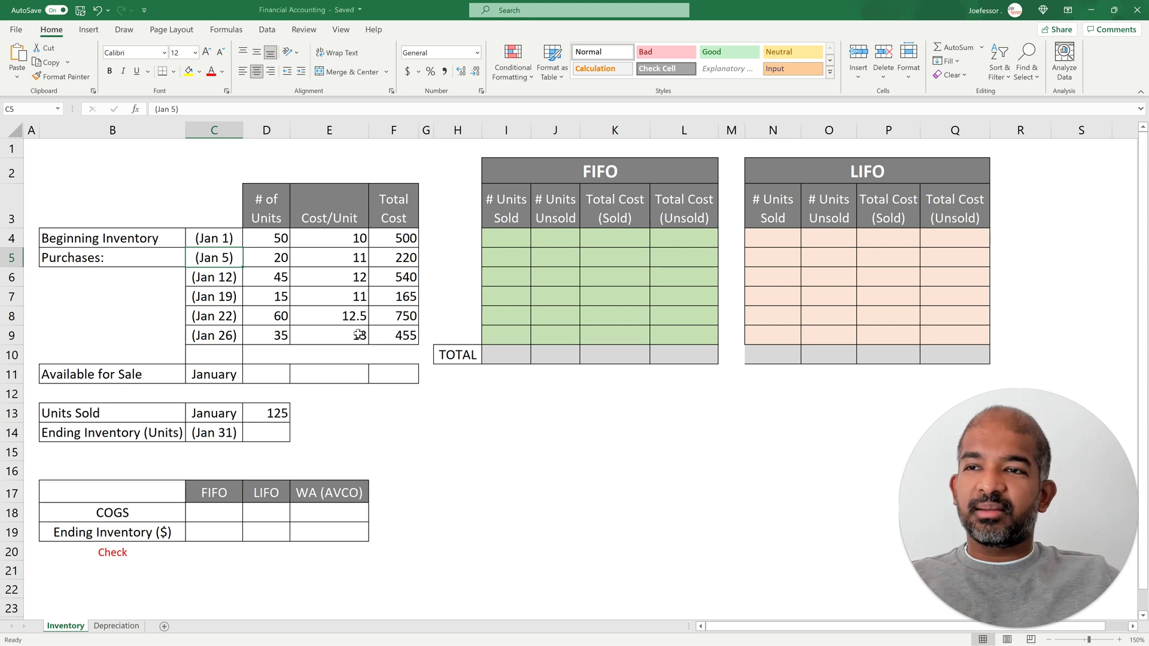
pyautogui.click(266, 374)
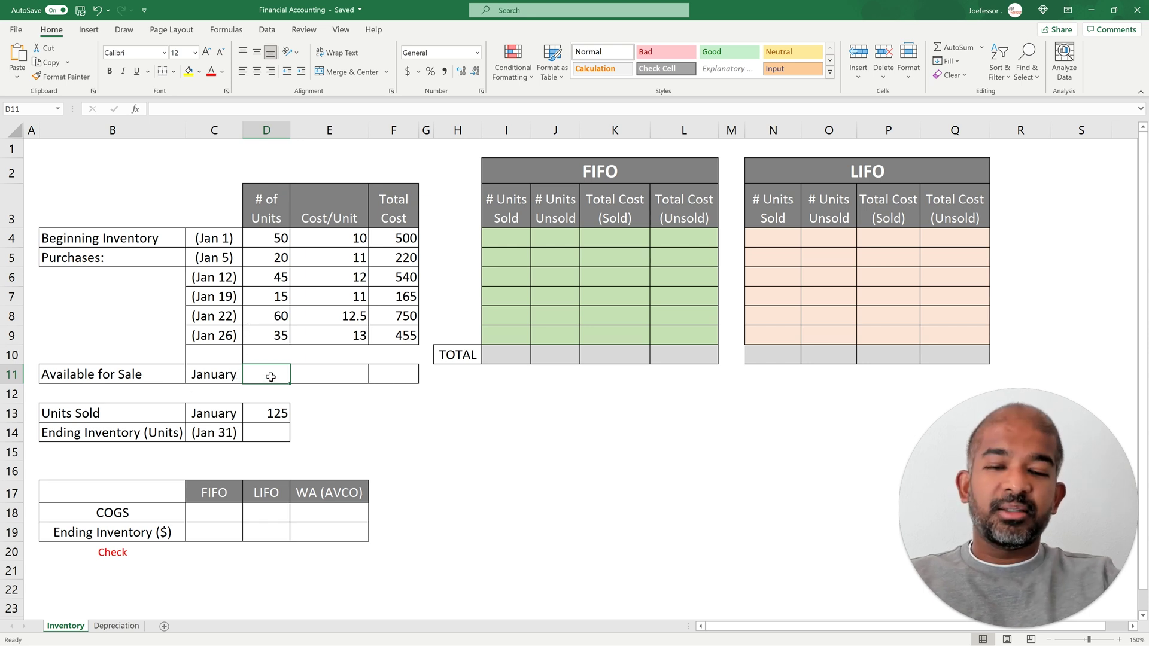
pyautogui.write('=sum(')
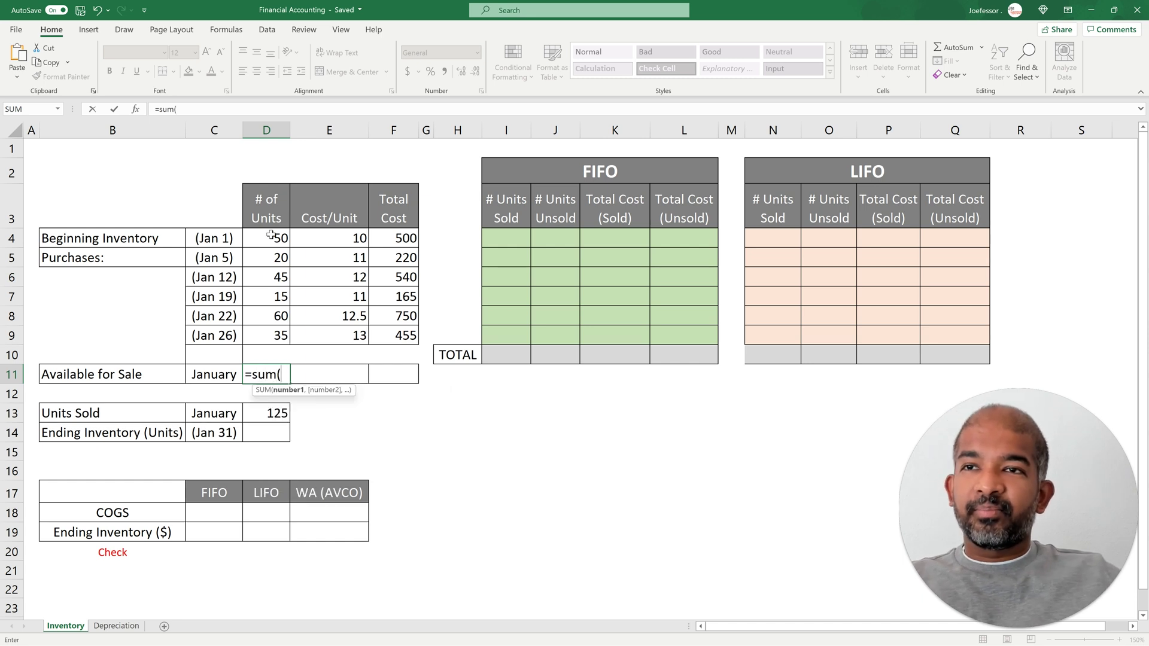
pyautogui.moveTo(267, 235); pyautogui.dragTo(277, 335)
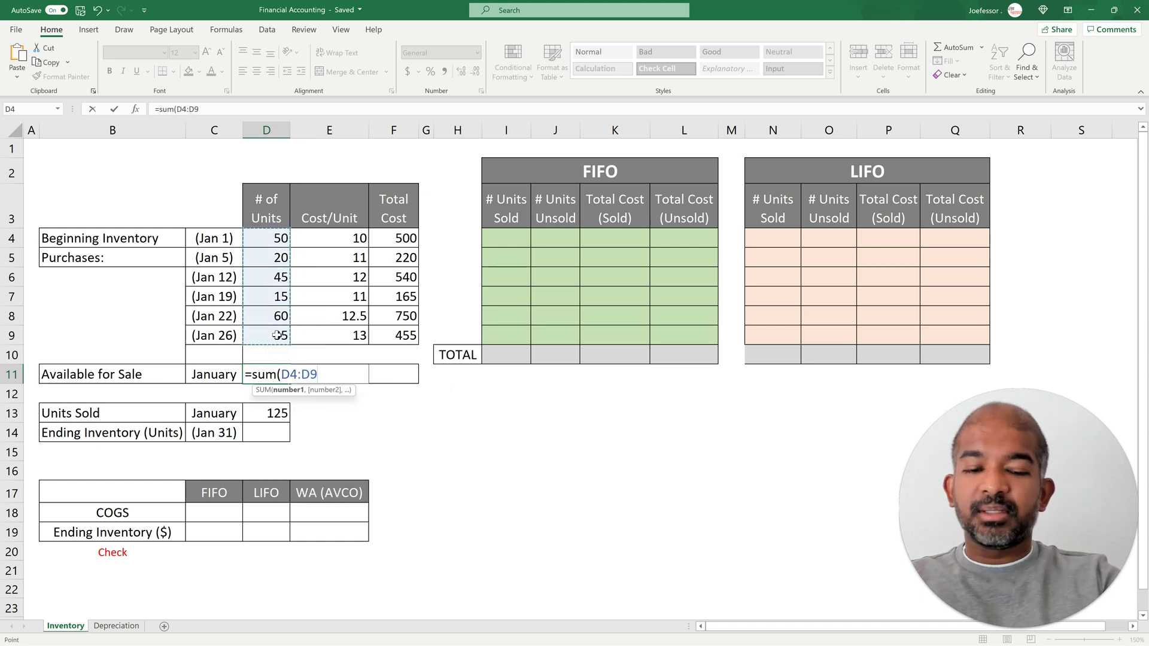
pyautogui.write(')')
pyautogui.press('Return')
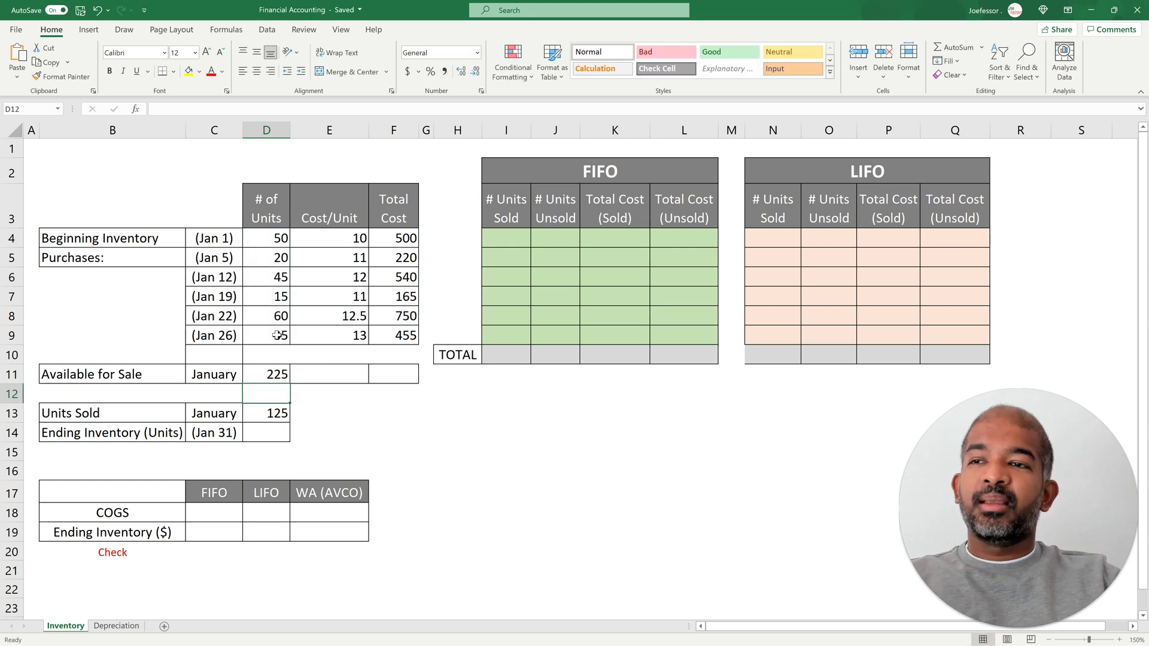
pyautogui.press('Up')
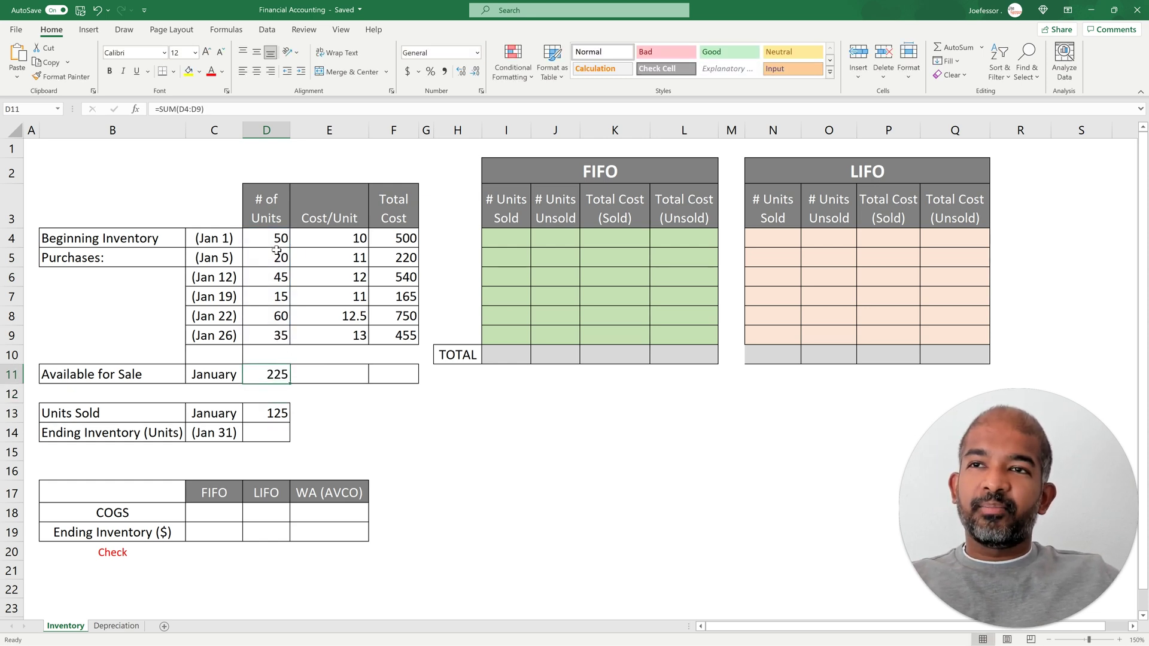
pyautogui.click(397, 374)
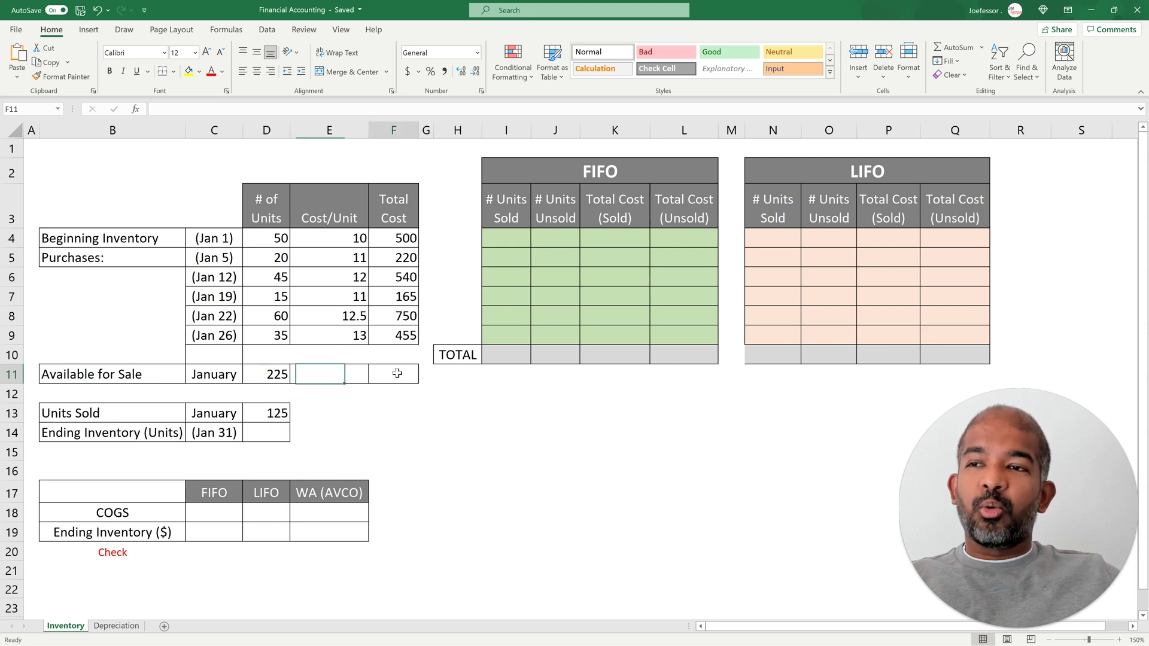
pyautogui.write('=')
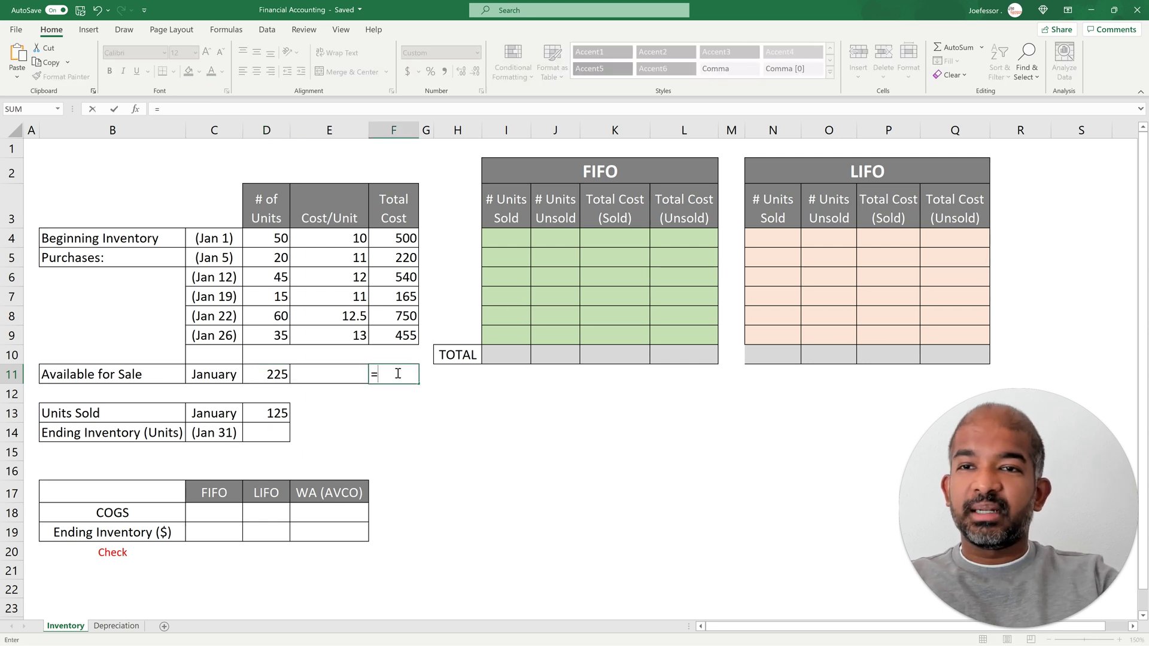
pyautogui.press('Escape')
# Copy the available-for-sale SUM formula from D11 to F11 and check it against the total costs in F4:F9
pyautogui.press('Left')
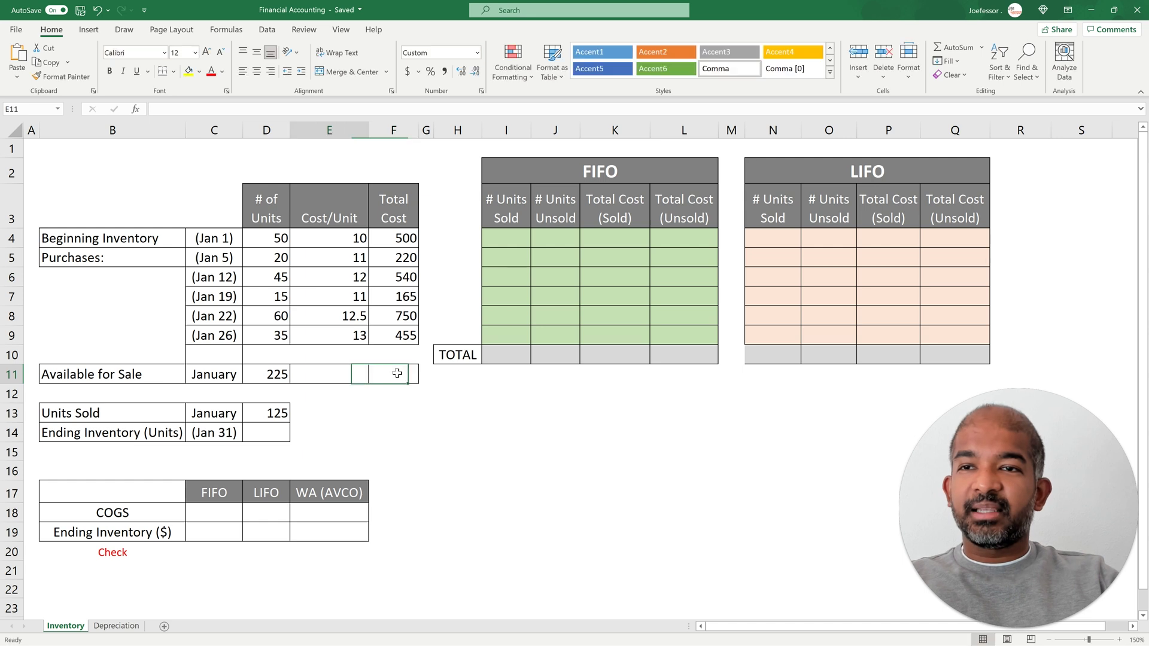
pyautogui.press('Left')
pyautogui.hotkey('ctrl', 'c')
pyautogui.press('Right')
pyautogui.press('Right')
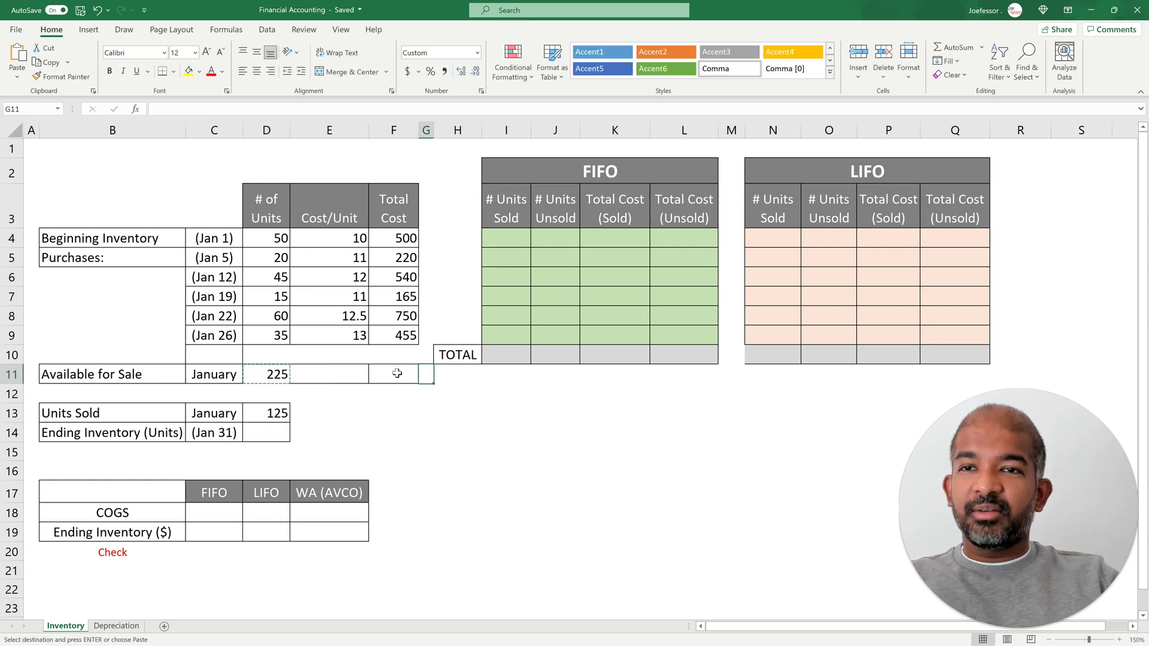
pyautogui.hotkey('ctrl', 'v')
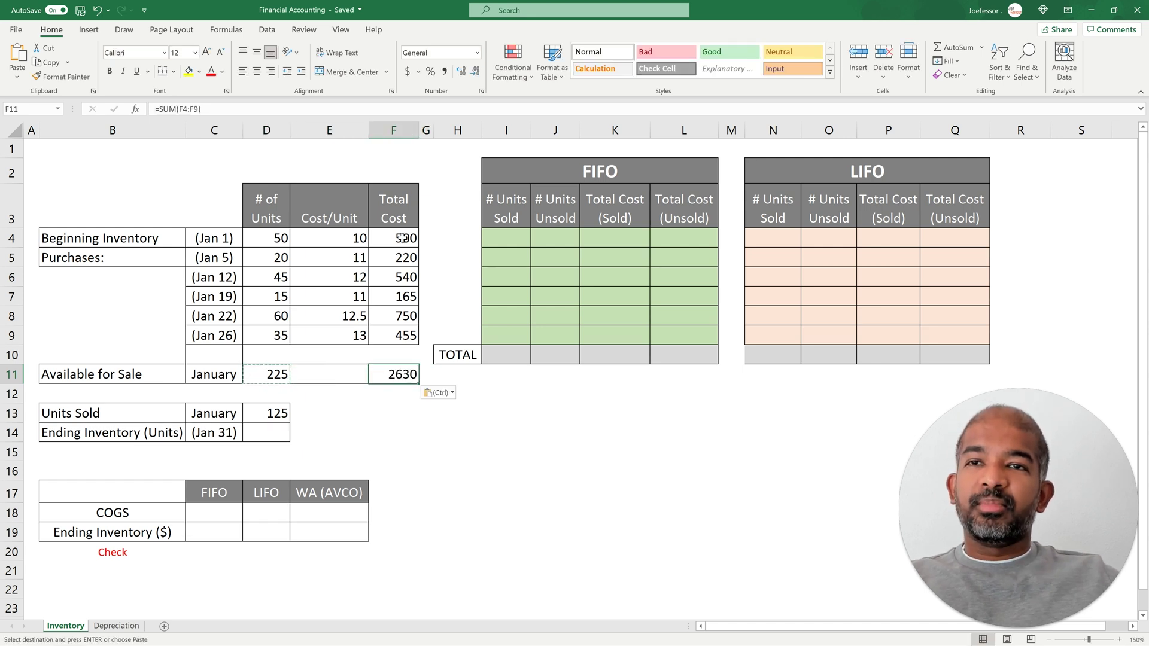
pyautogui.moveTo(398, 238); pyautogui.dragTo(387, 338)
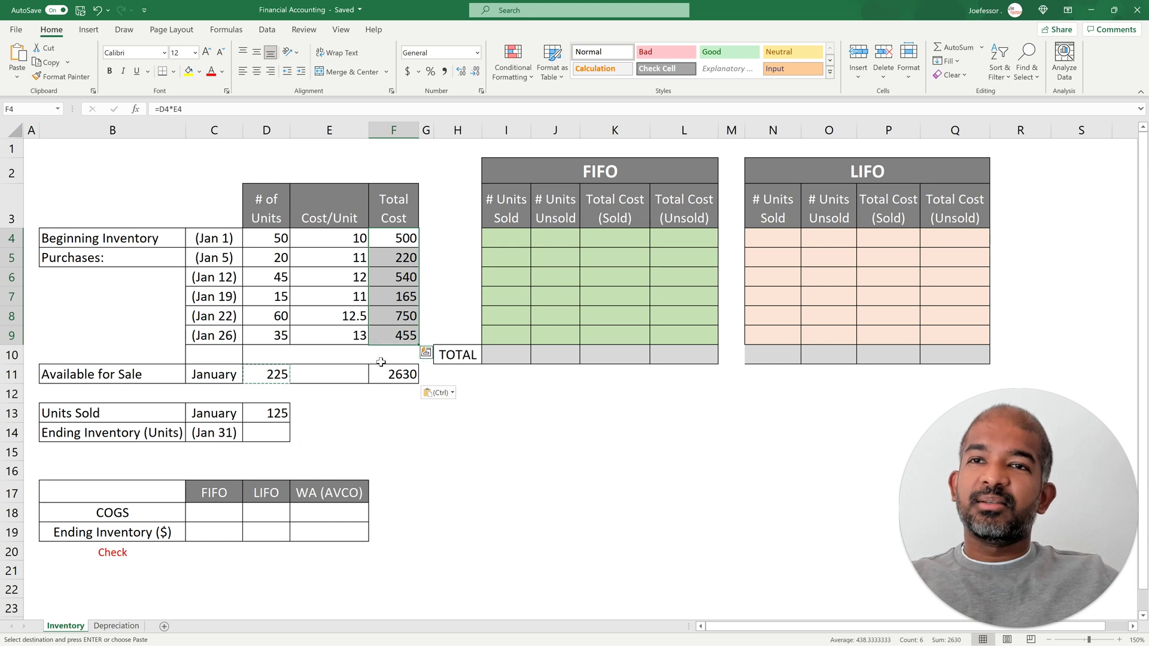
pyautogui.click(318, 392)
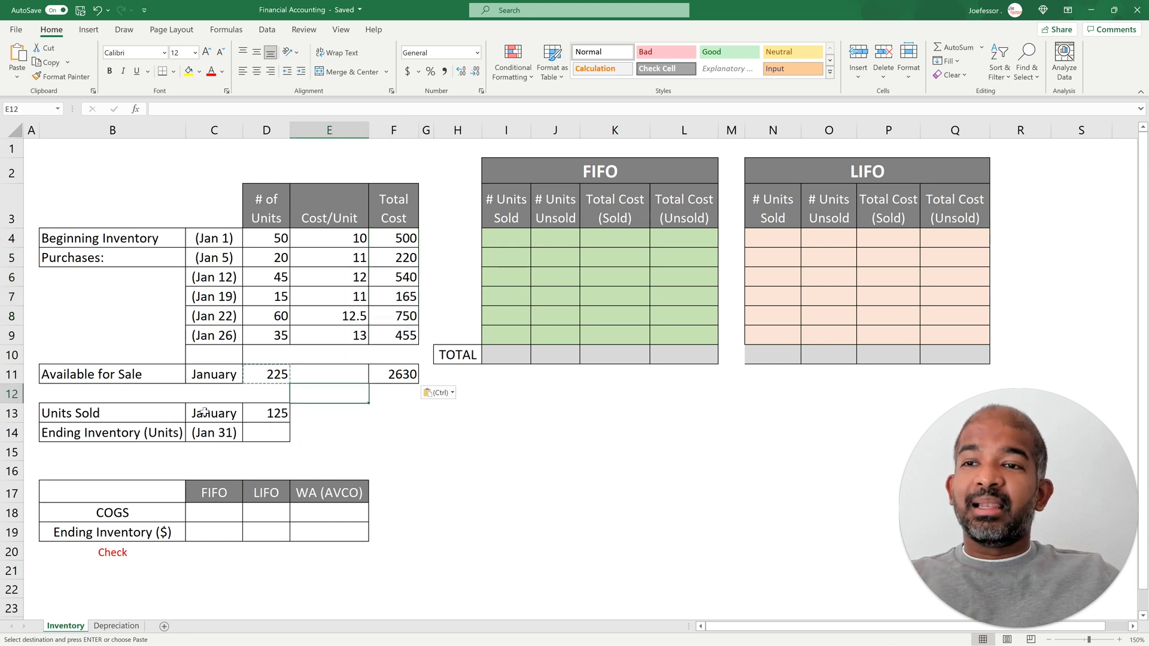
# Calculate the ending inventory units in D14 as available units minus units sold, with the formula =D11-D13
pyautogui.click(271, 418)
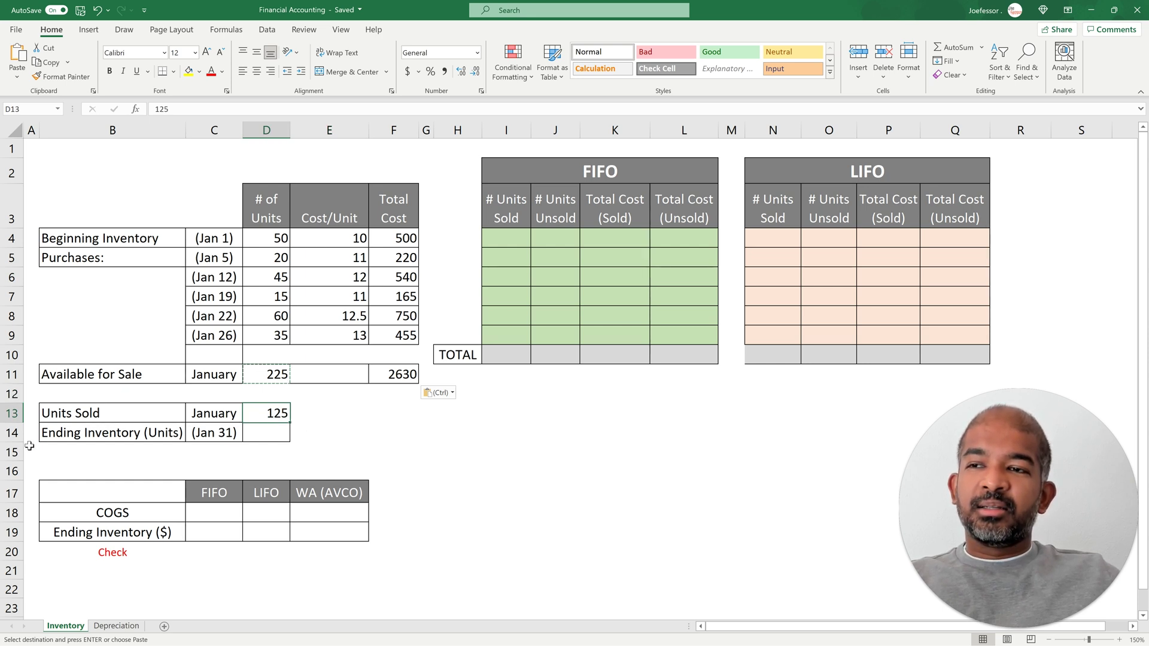
pyautogui.click(280, 436)
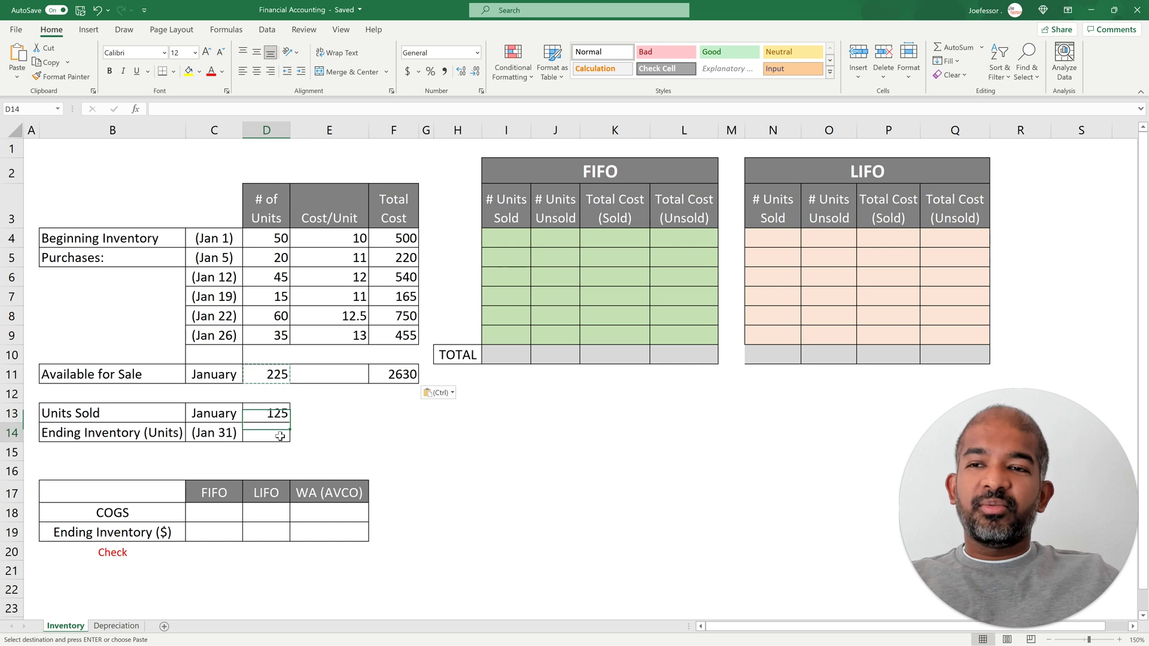
pyautogui.write('=')
pyautogui.press('Up')
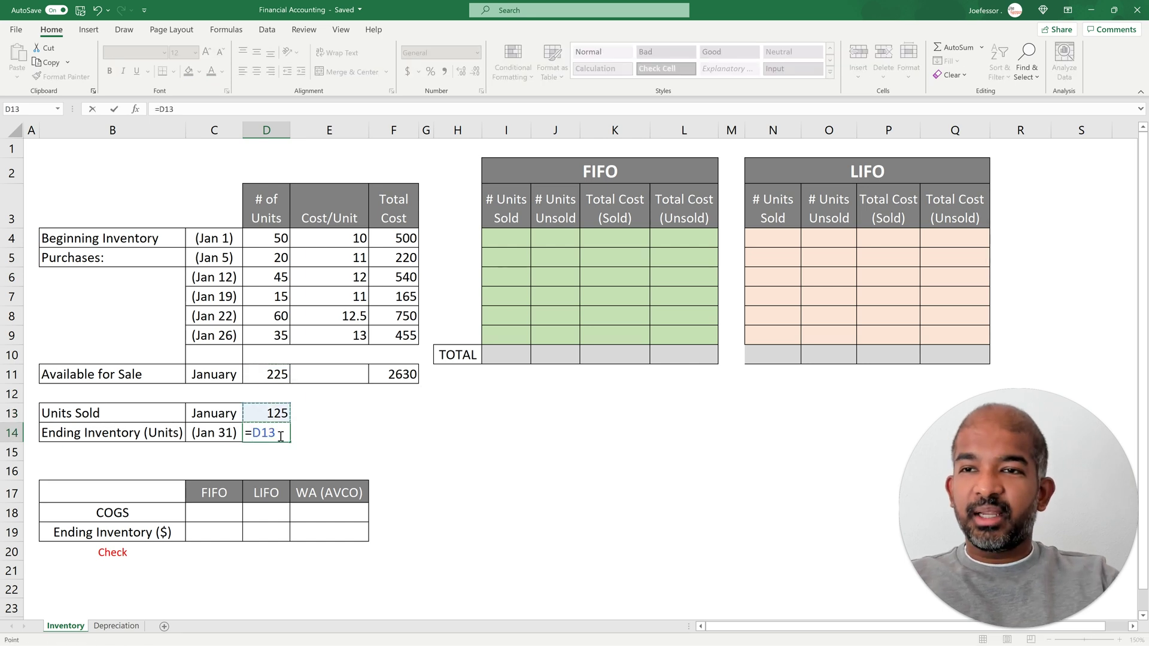
pyautogui.press('Up')
pyautogui.press('Up')
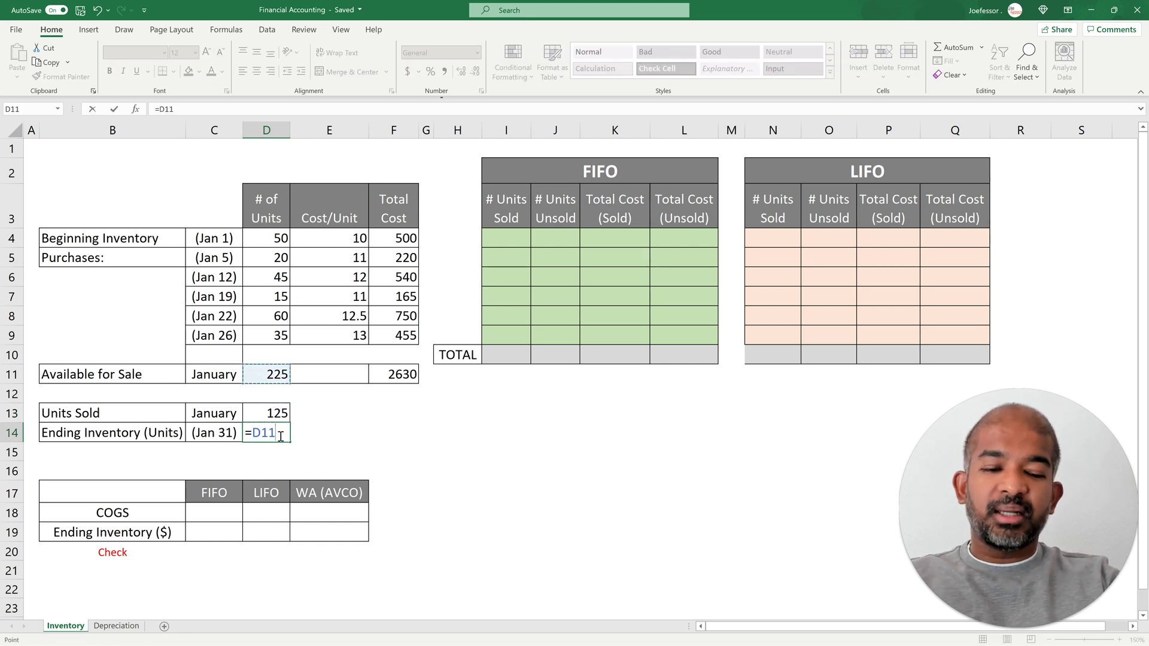
pyautogui.write('-')
pyautogui.press('Up')
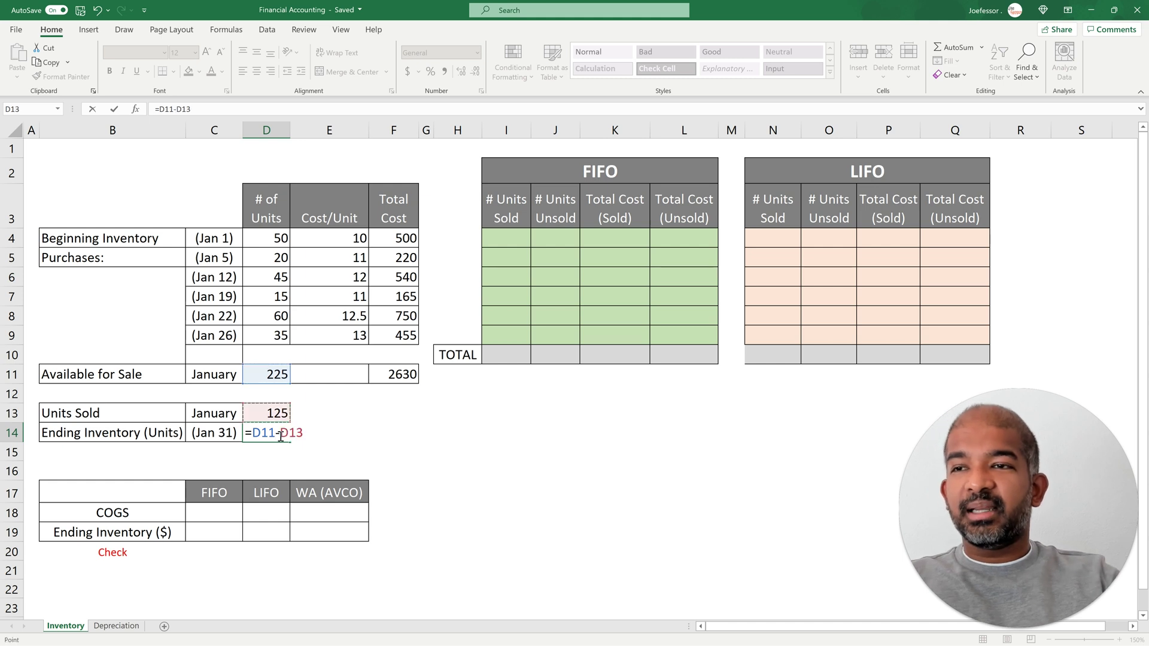
pyautogui.press('Return')
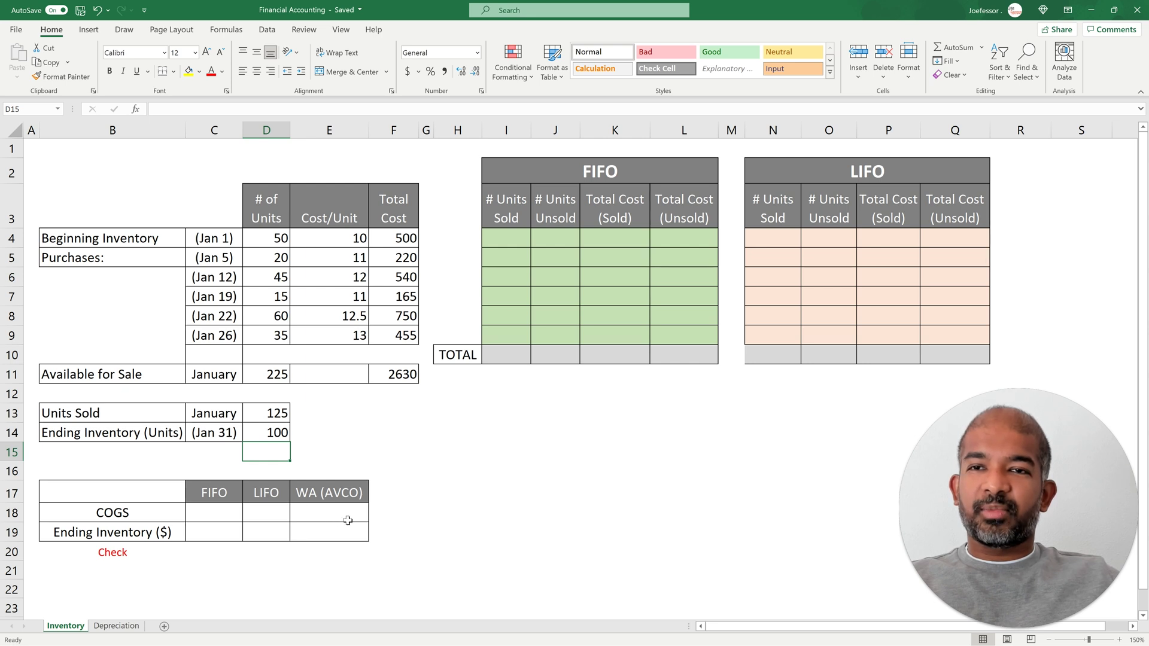
# Examine how the cumulative units of the Jan 1, Jan 5 and Jan 12 layers compare with the January units sold
pyautogui.click(507, 240)
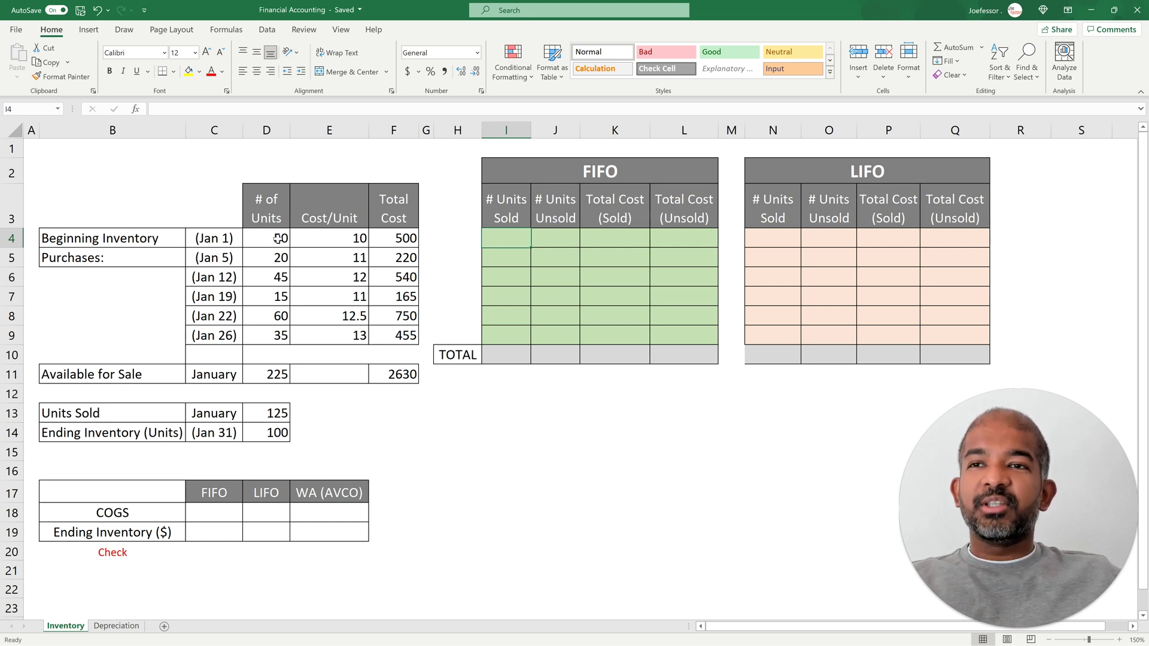
pyautogui.click(393, 432)
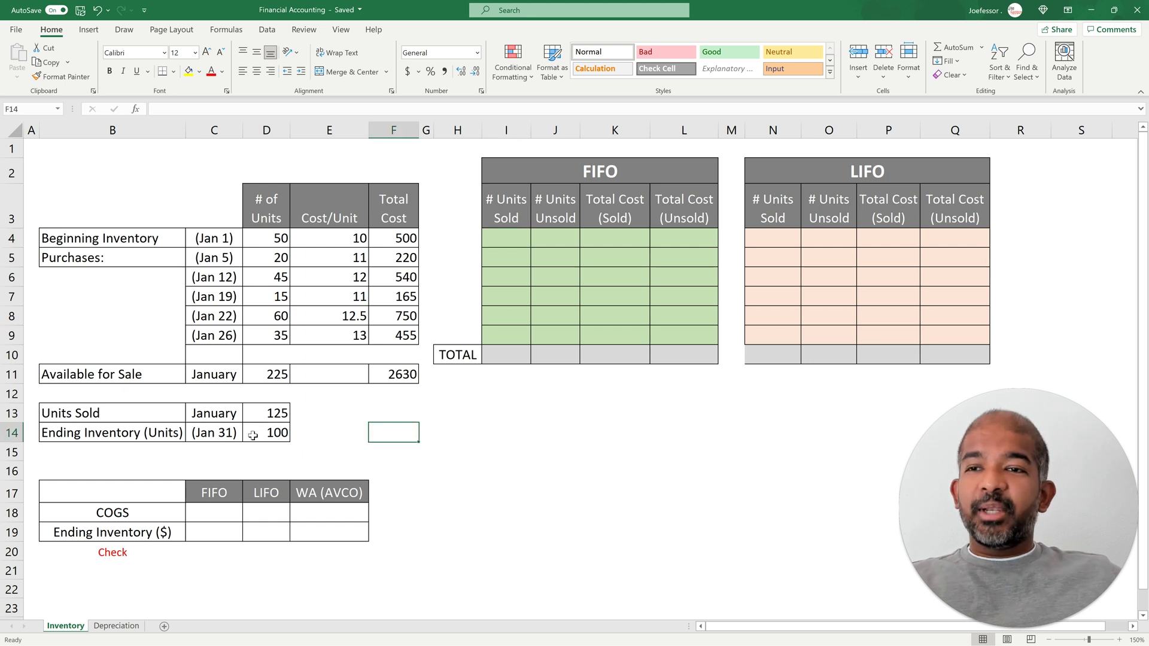
pyautogui.click(275, 414)
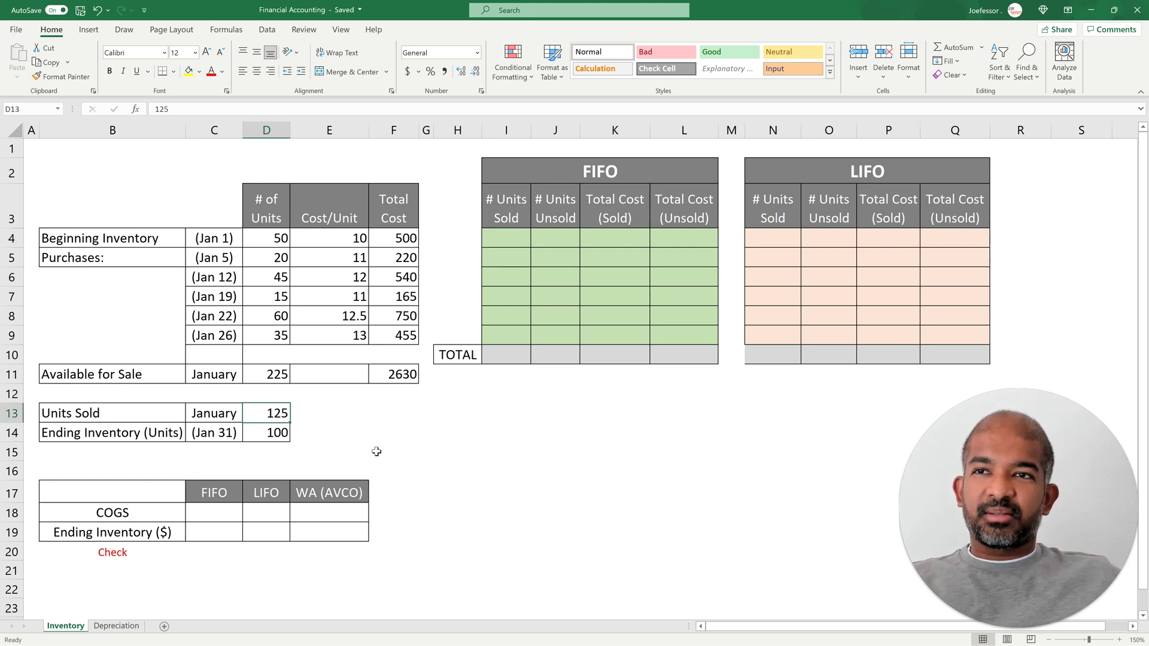
pyautogui.click(265, 239)
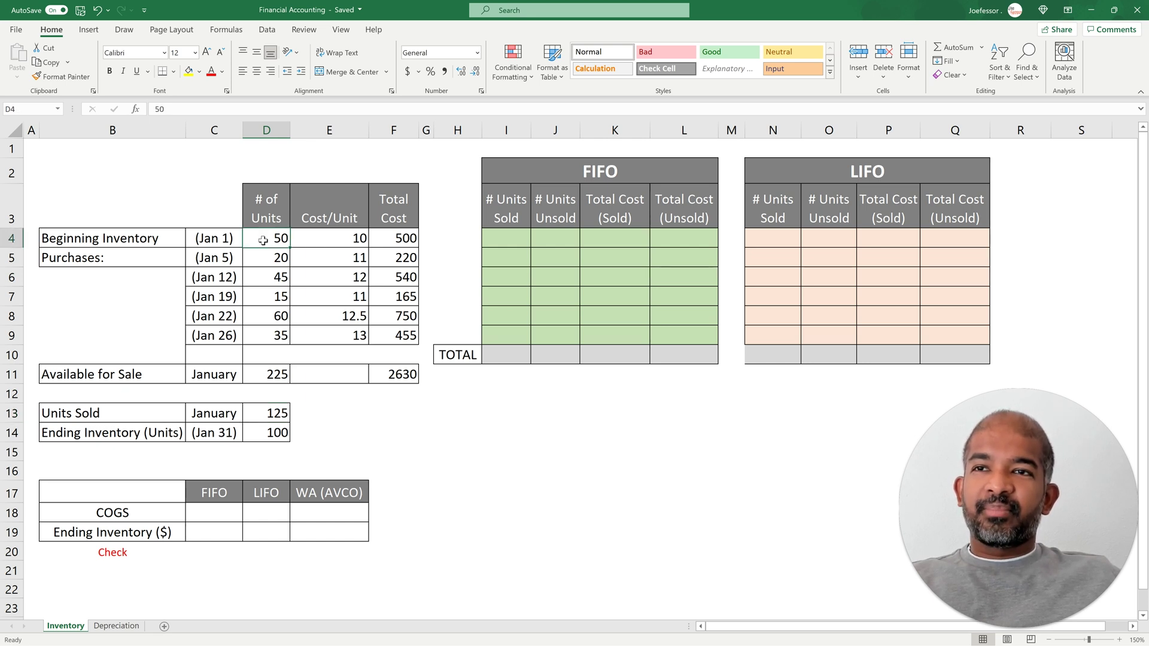
pyautogui.moveTo(265, 245); pyautogui.dragTo(267, 258)
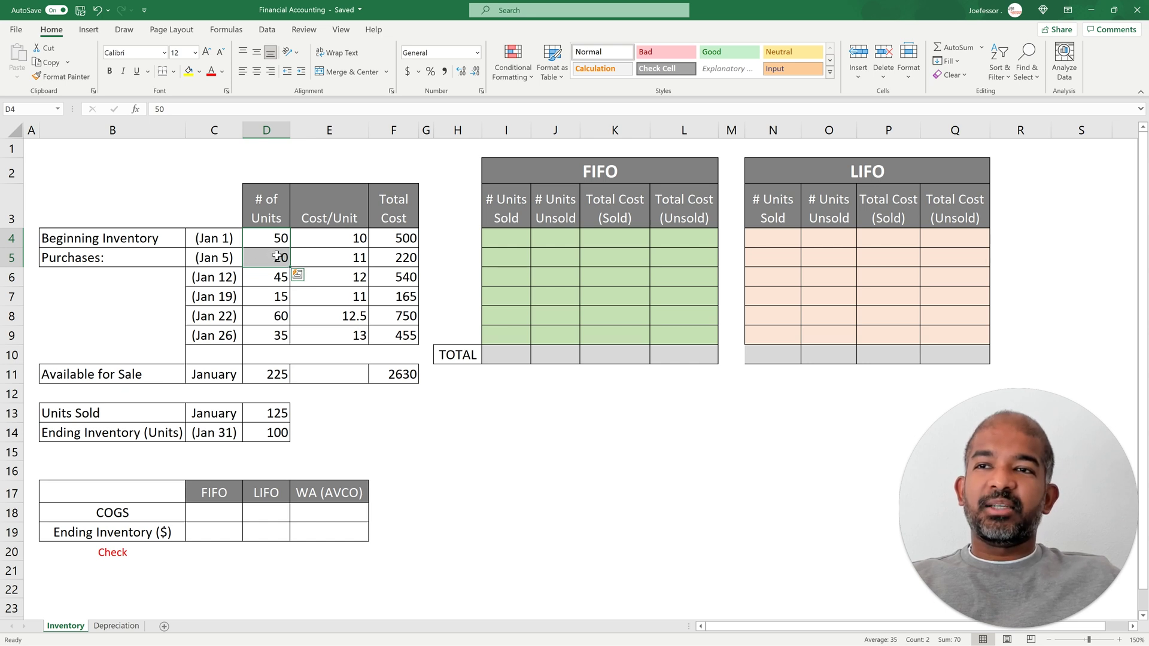
pyautogui.moveTo(263, 236); pyautogui.dragTo(256, 282)
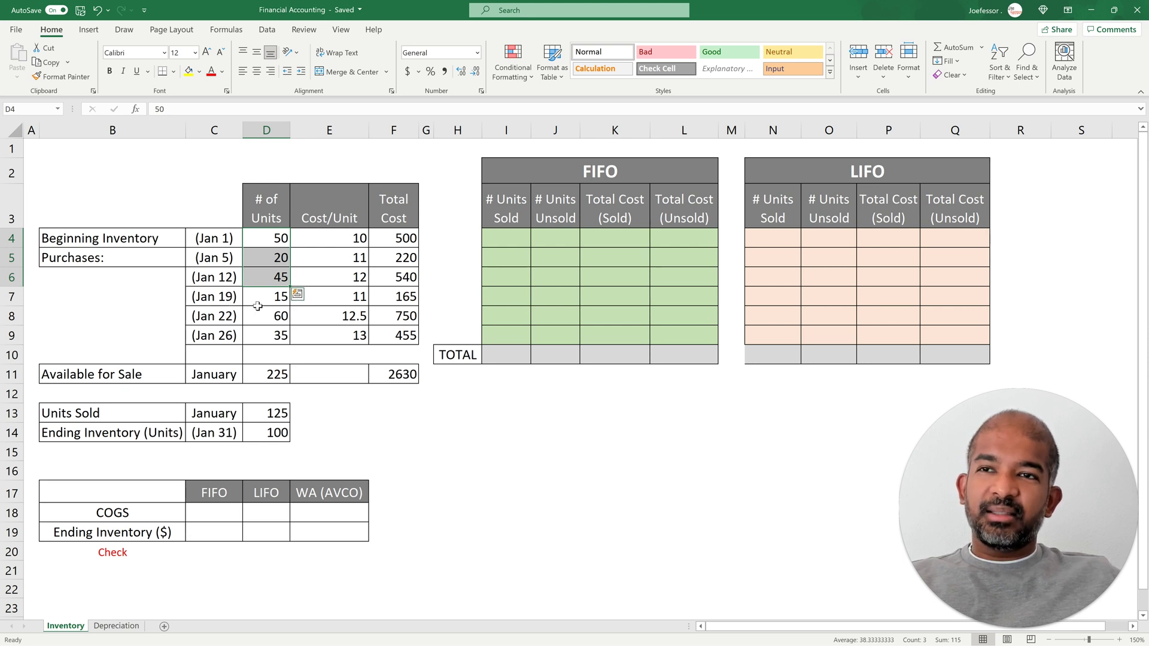
pyautogui.click(282, 415)
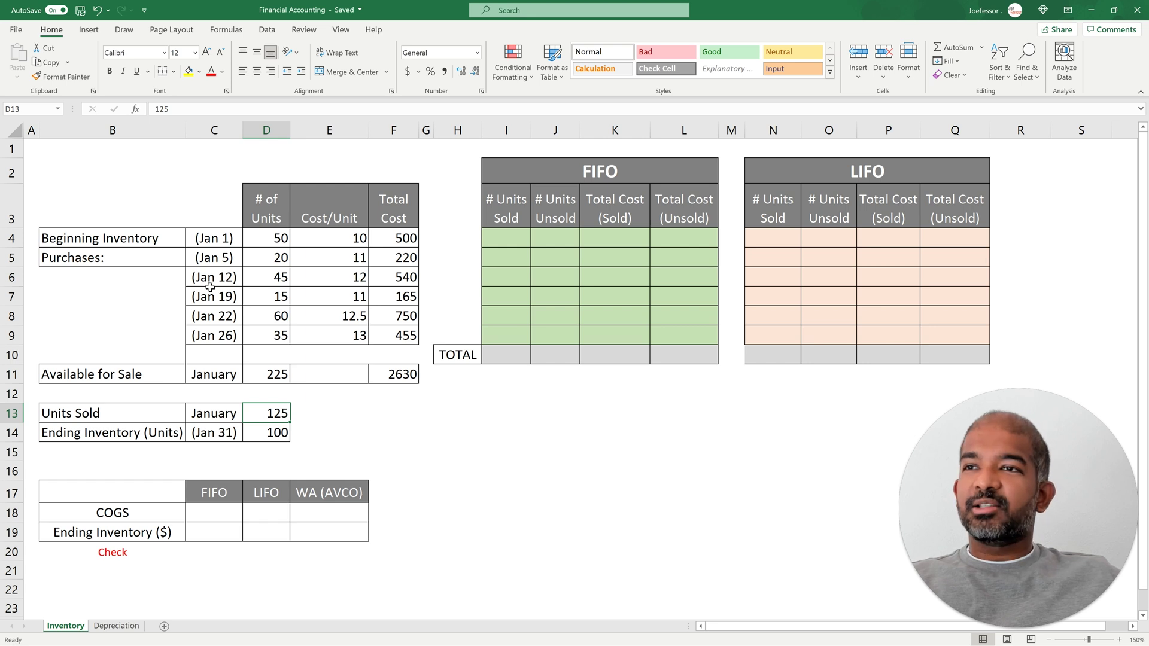
# Calculate the FIFO units sold from beginning inventory in I4 with the formula =MIN(D4,D13)
pyautogui.click(499, 238)
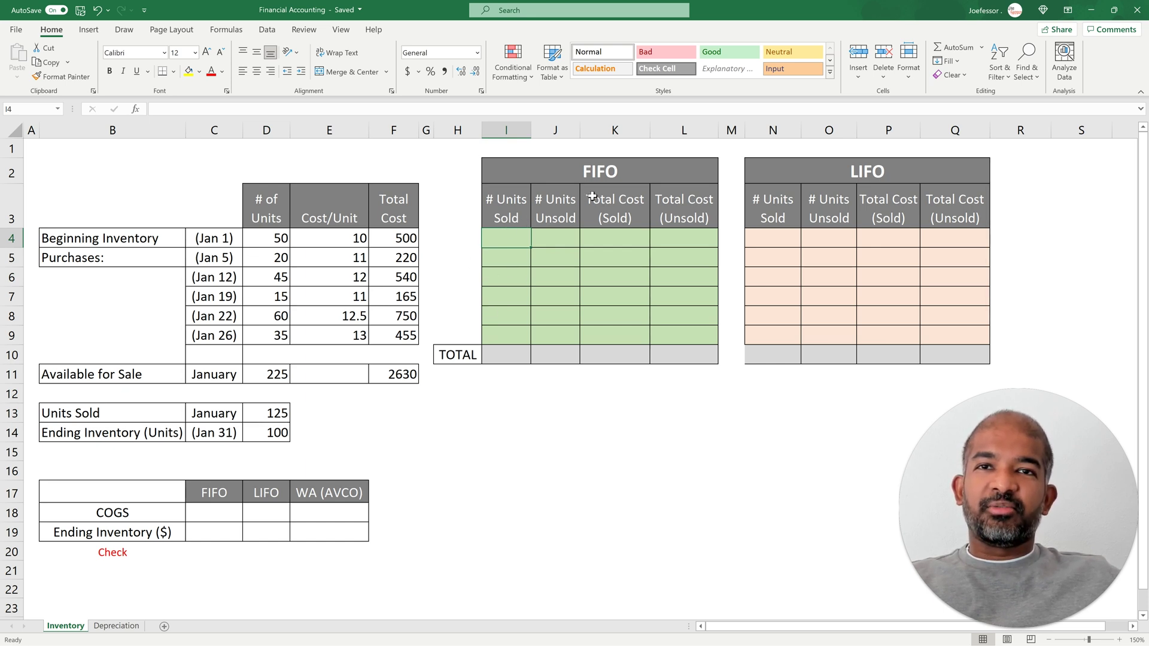
pyautogui.click(272, 238)
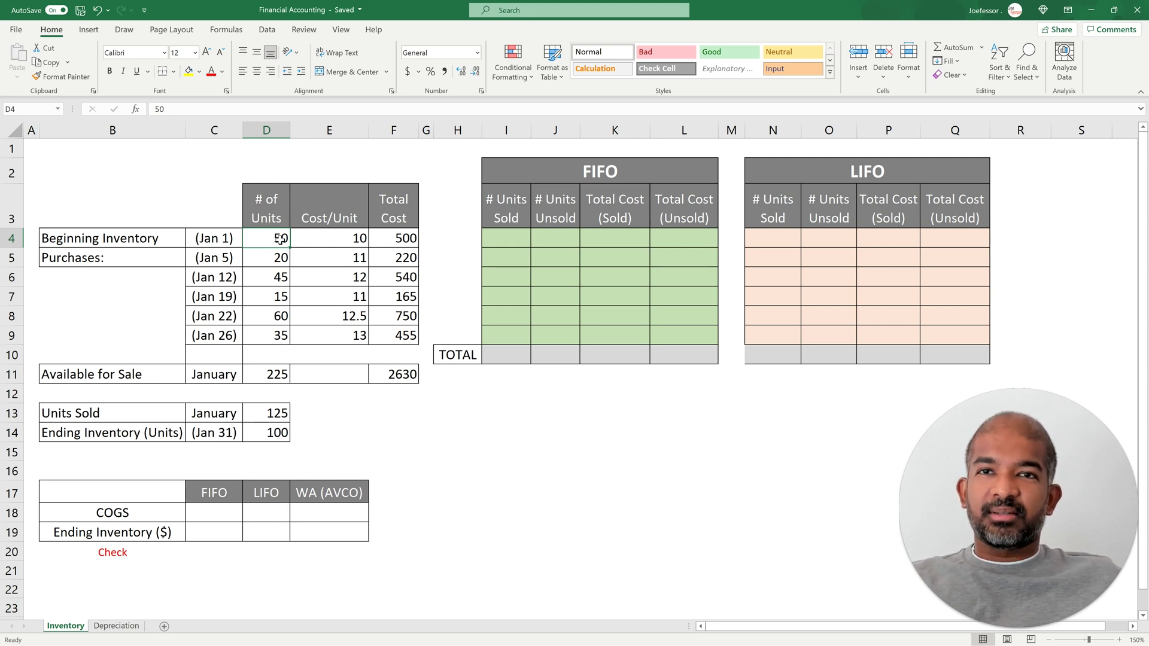
pyautogui.press('Right')
pyautogui.press('Right')
pyautogui.press('Right')
pyautogui.press('Right')
pyautogui.press('Right')
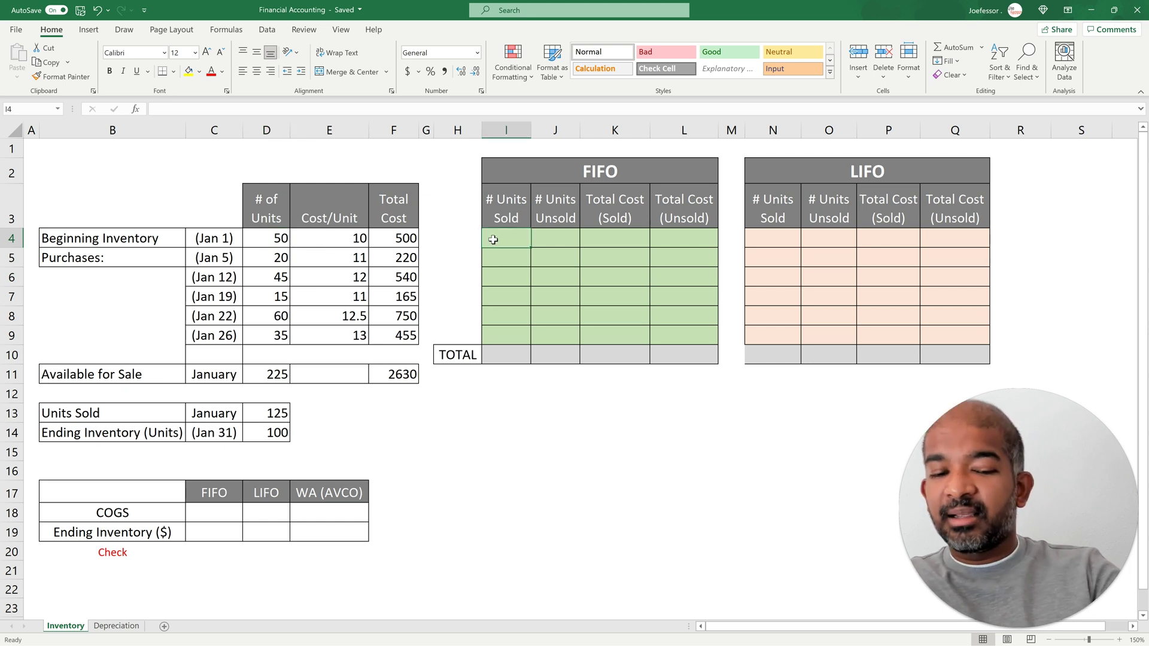
pyautogui.write('=min(')
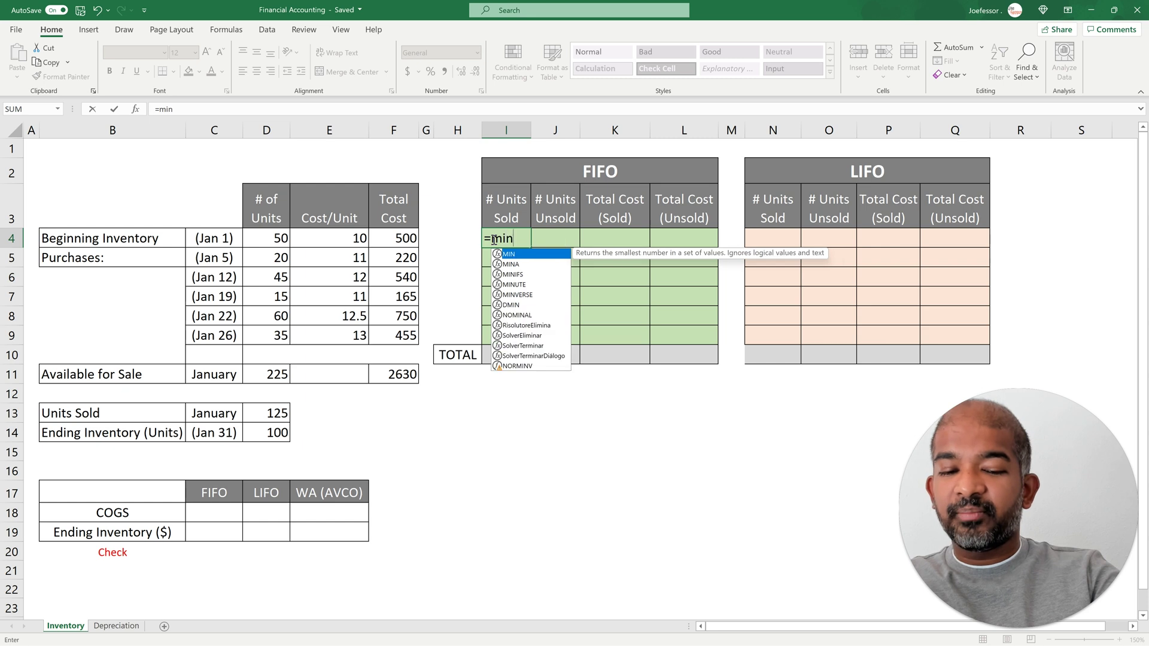
pyautogui.click(274, 238)
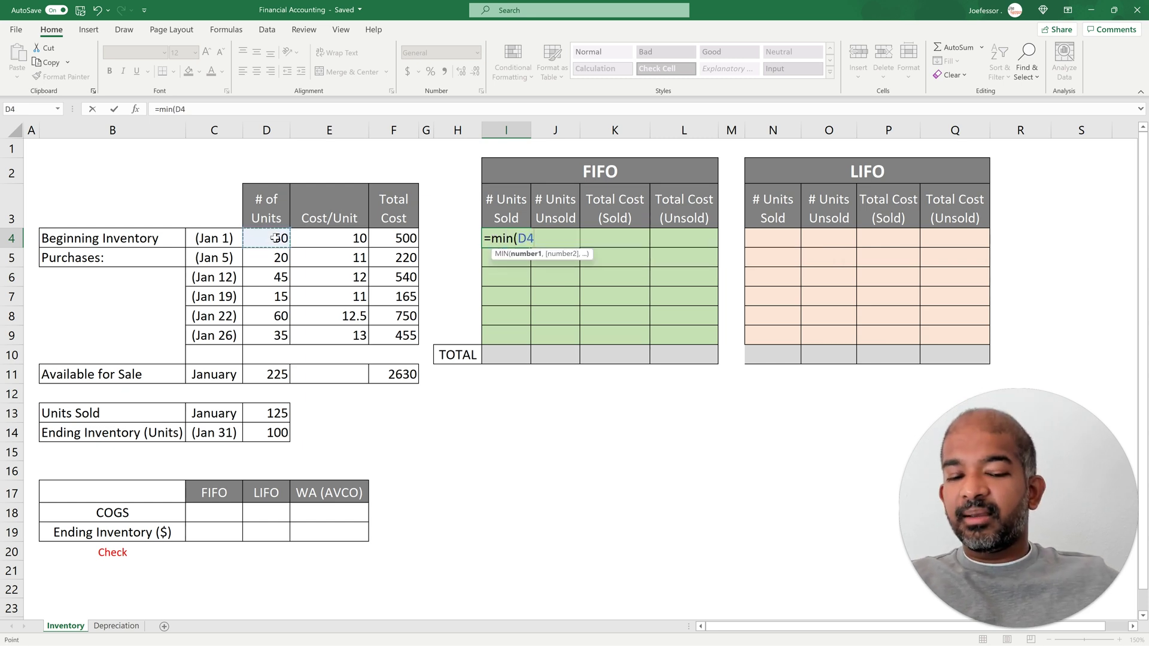
pyautogui.write(',')
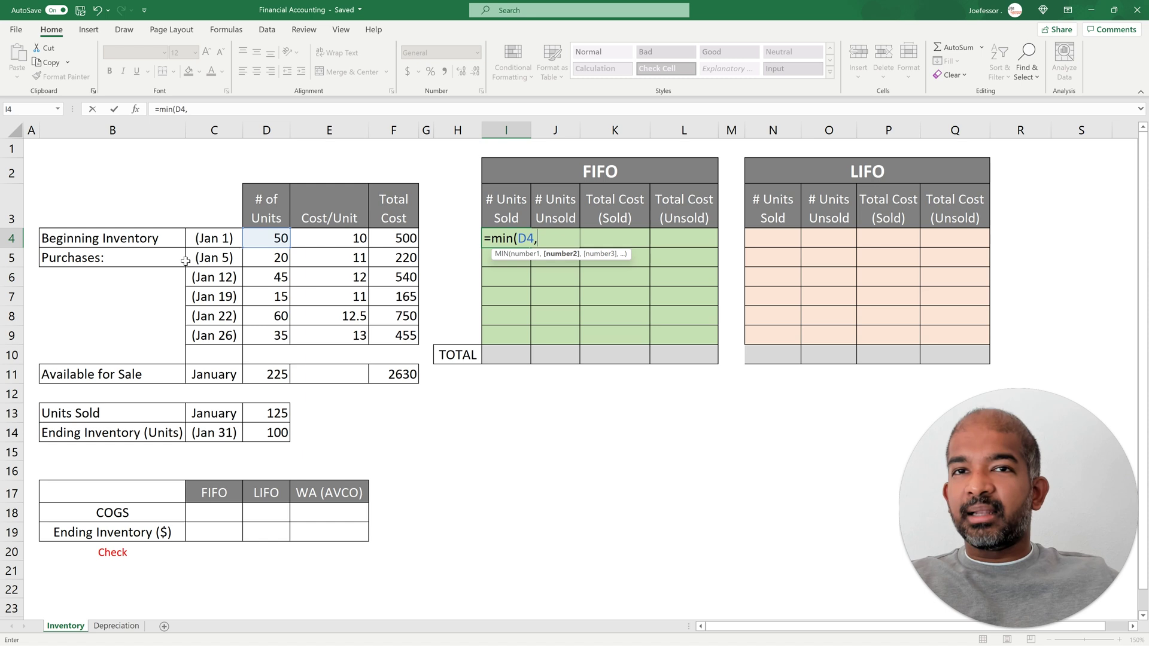
pyautogui.click(272, 407)
pyautogui.write(')')
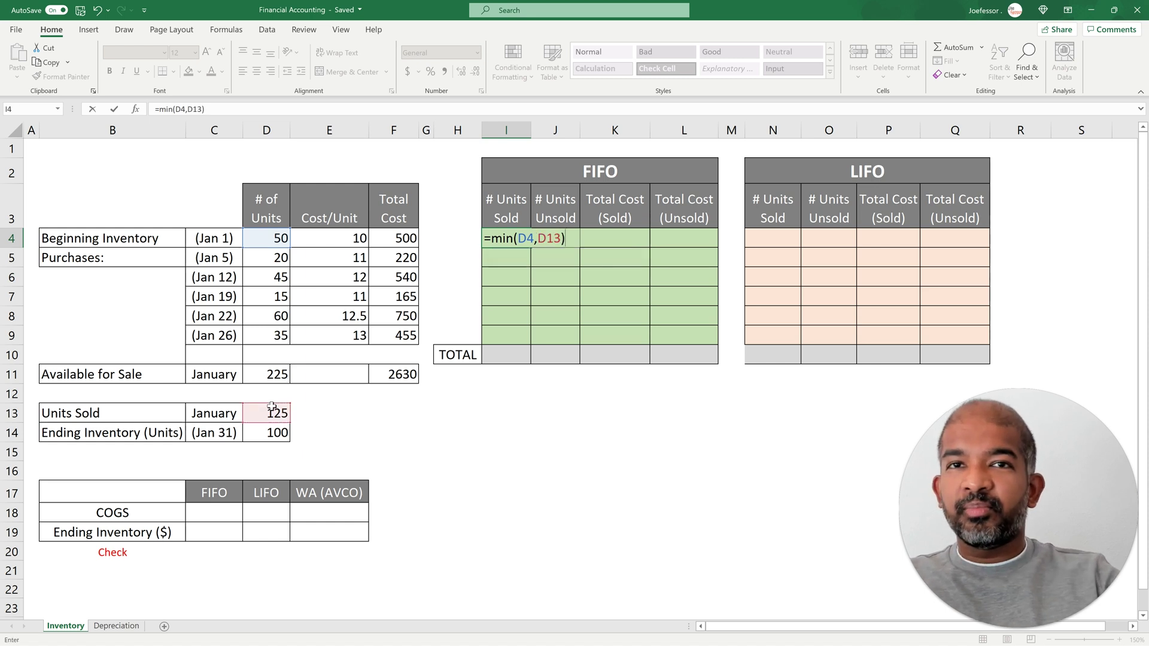
pyautogui.press('Return')
pyautogui.press('Up')
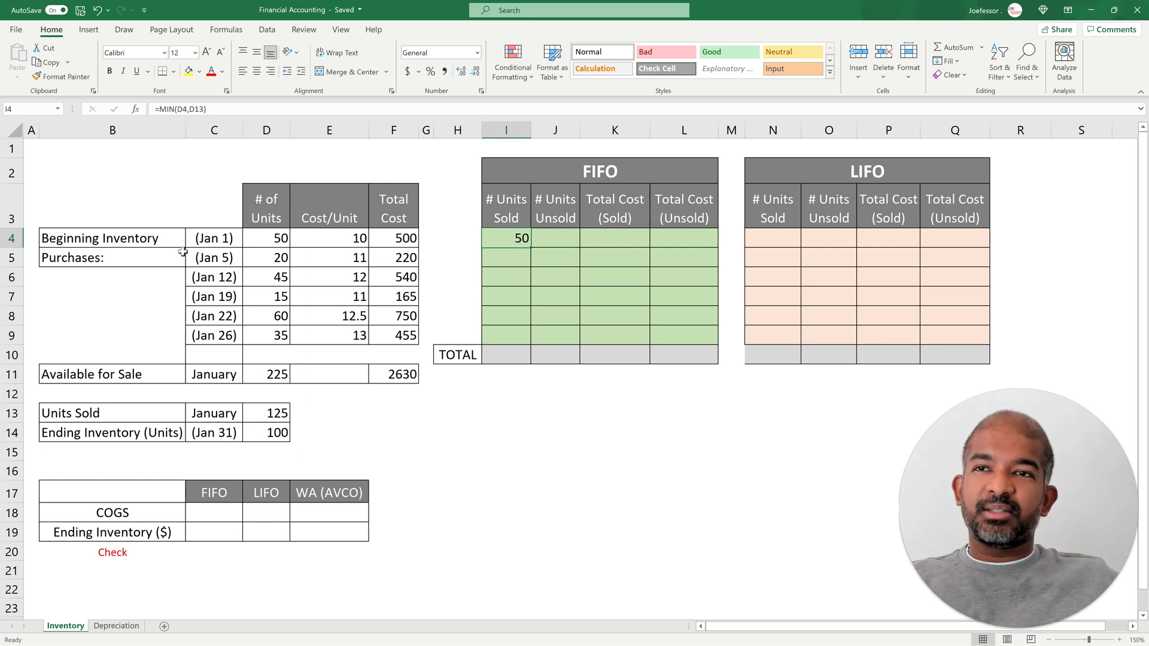
# Calculate the FIFO units sold from the Jan 5 purchase in I5 with the formula =MIN(D5,D13-I4)
pyautogui.press('Return')
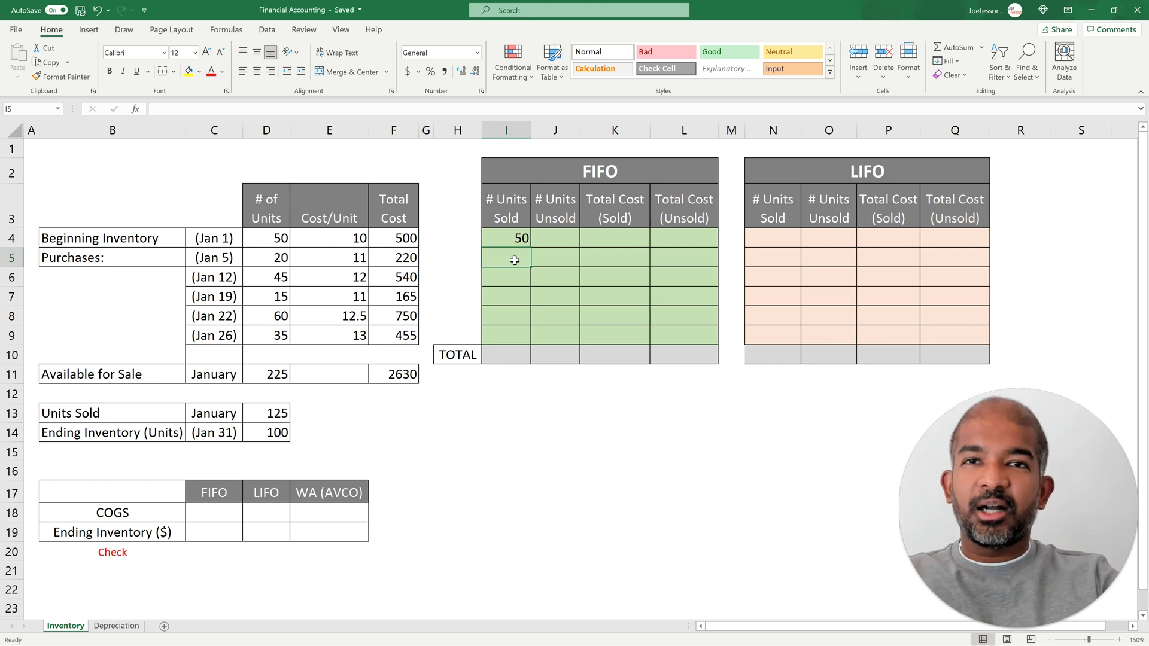
pyautogui.write('=')
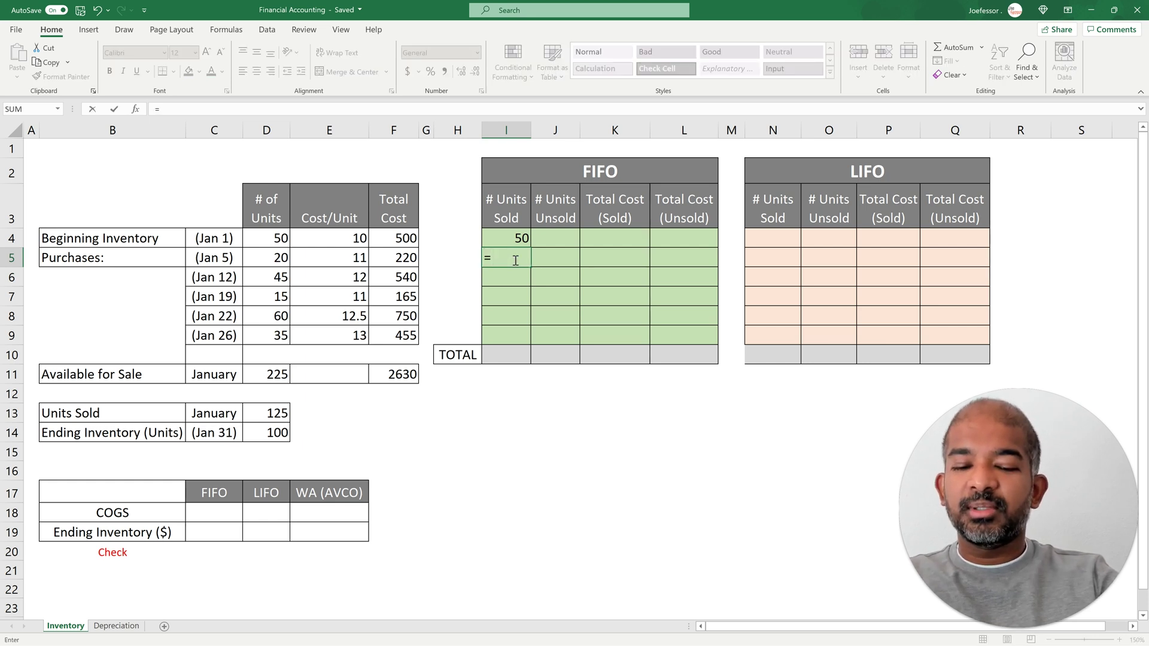
pyautogui.write('min(')
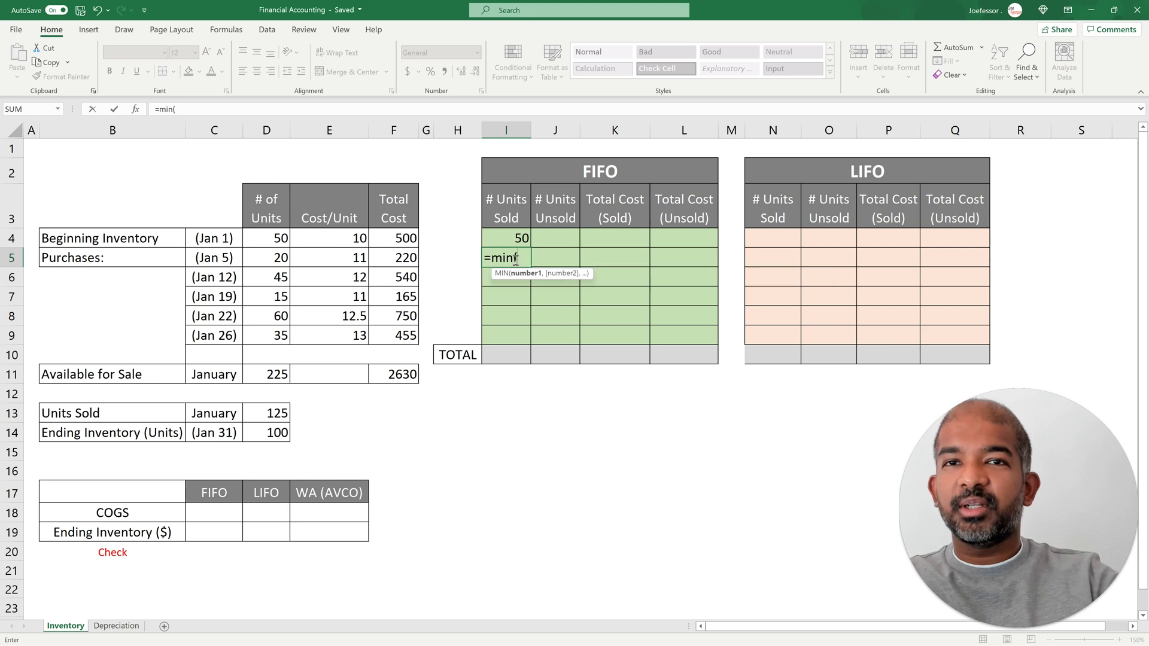
pyautogui.click(265, 259)
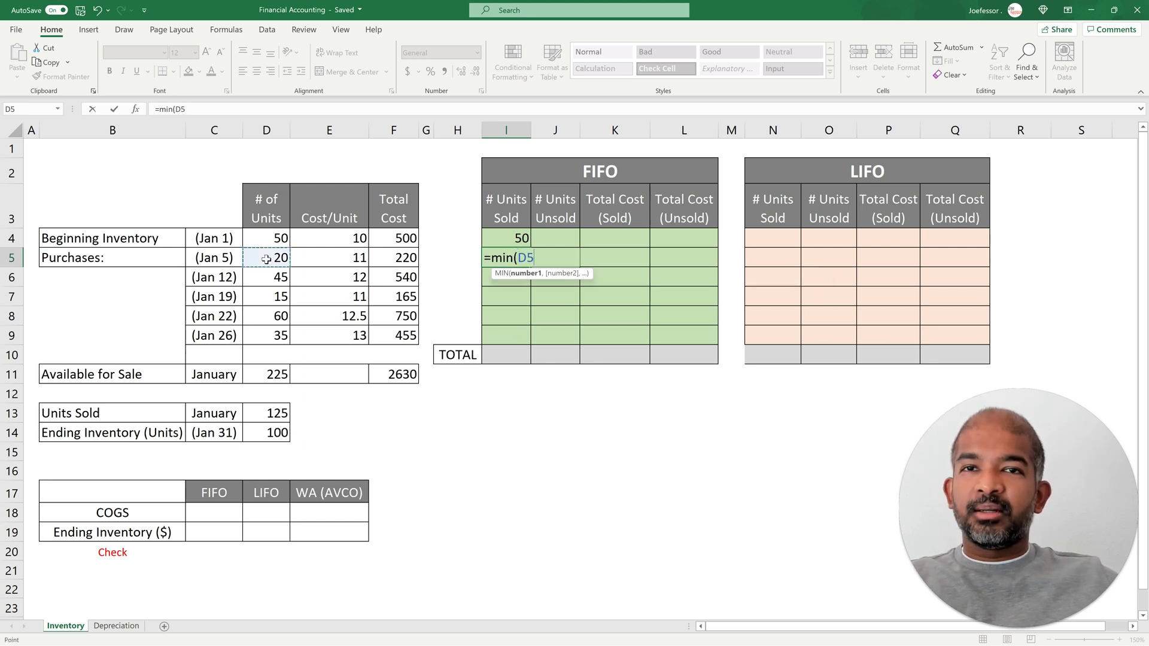
pyautogui.write(',')
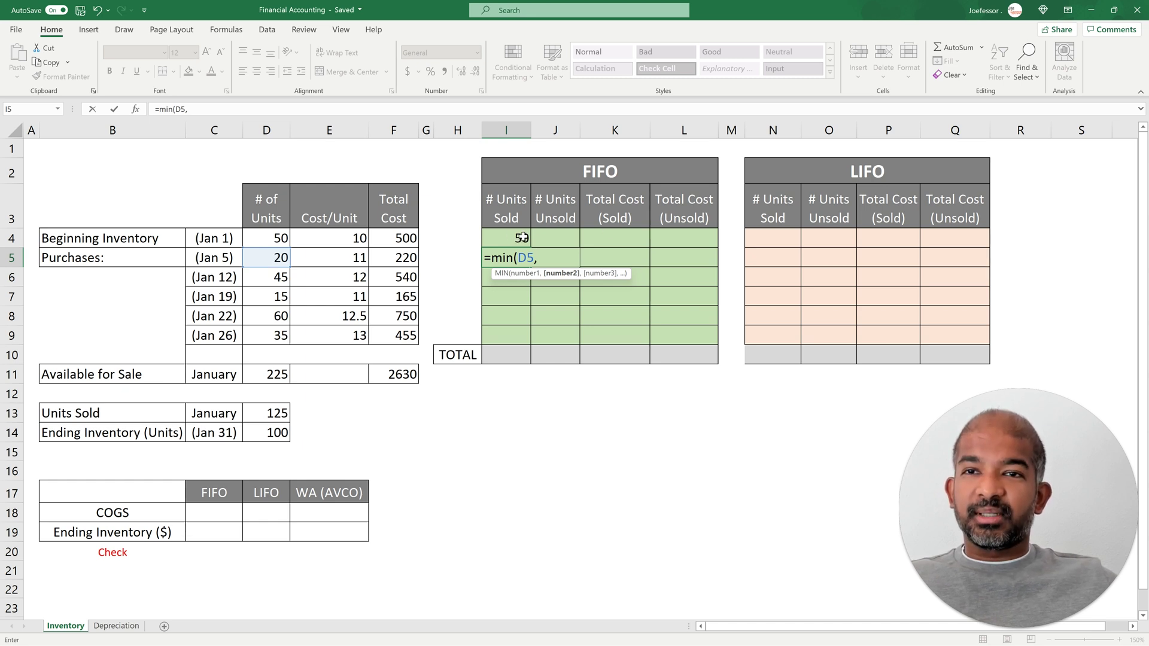
pyautogui.click(272, 413)
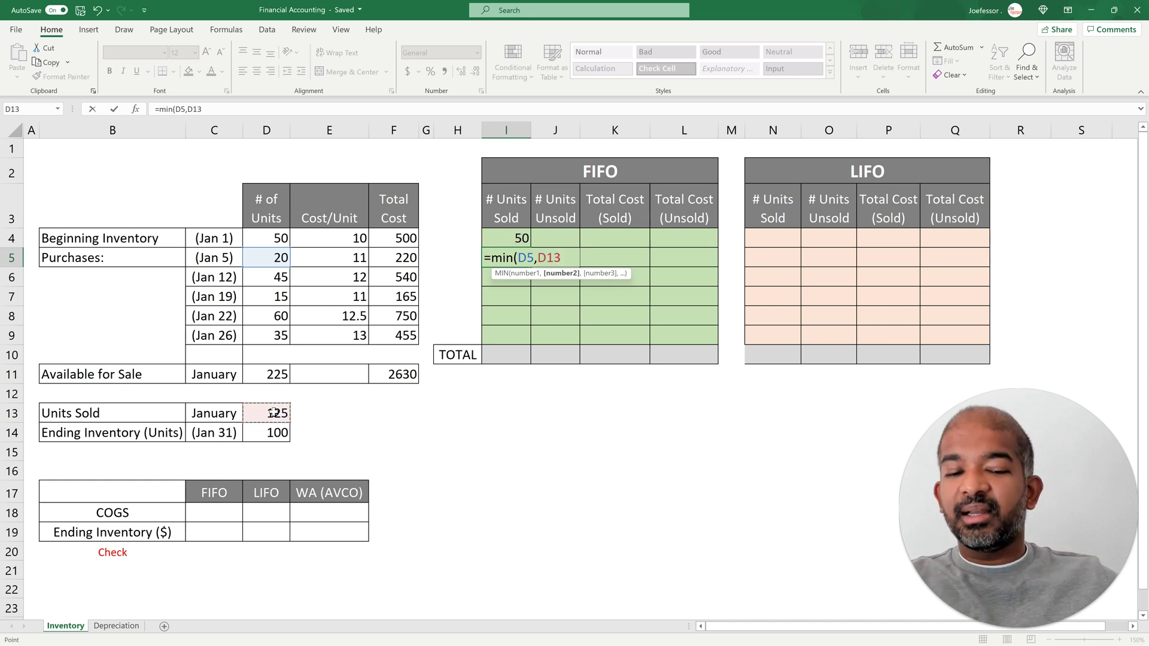
pyautogui.write('-')
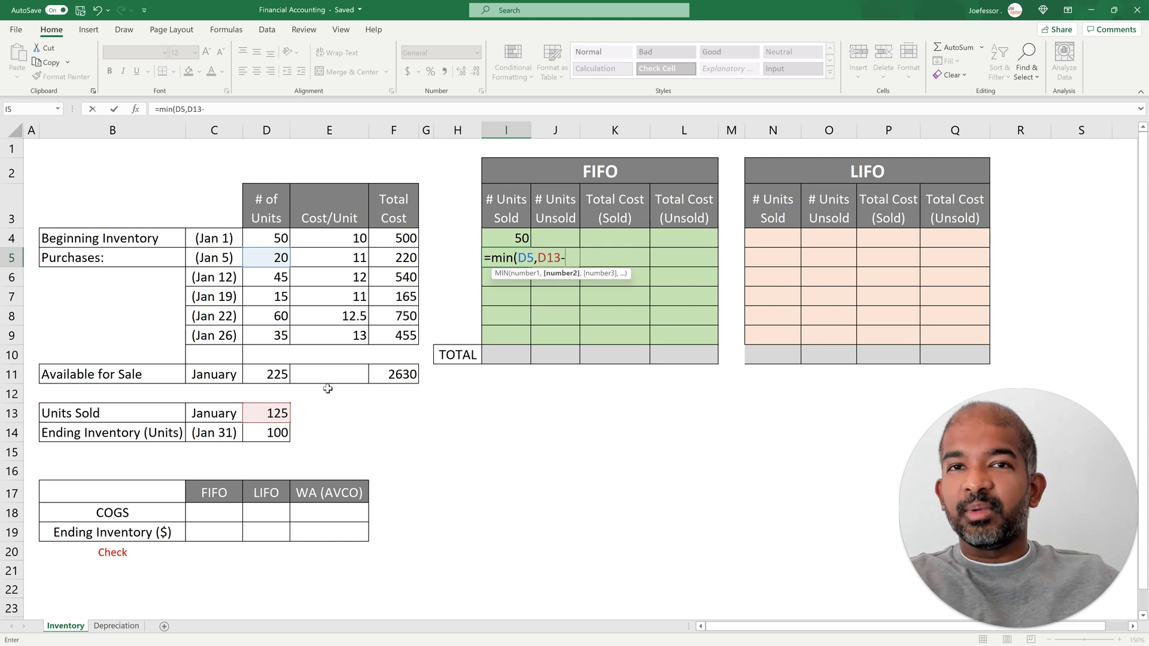
pyautogui.click(505, 241)
pyautogui.hotkey('ctrl', 'Return')
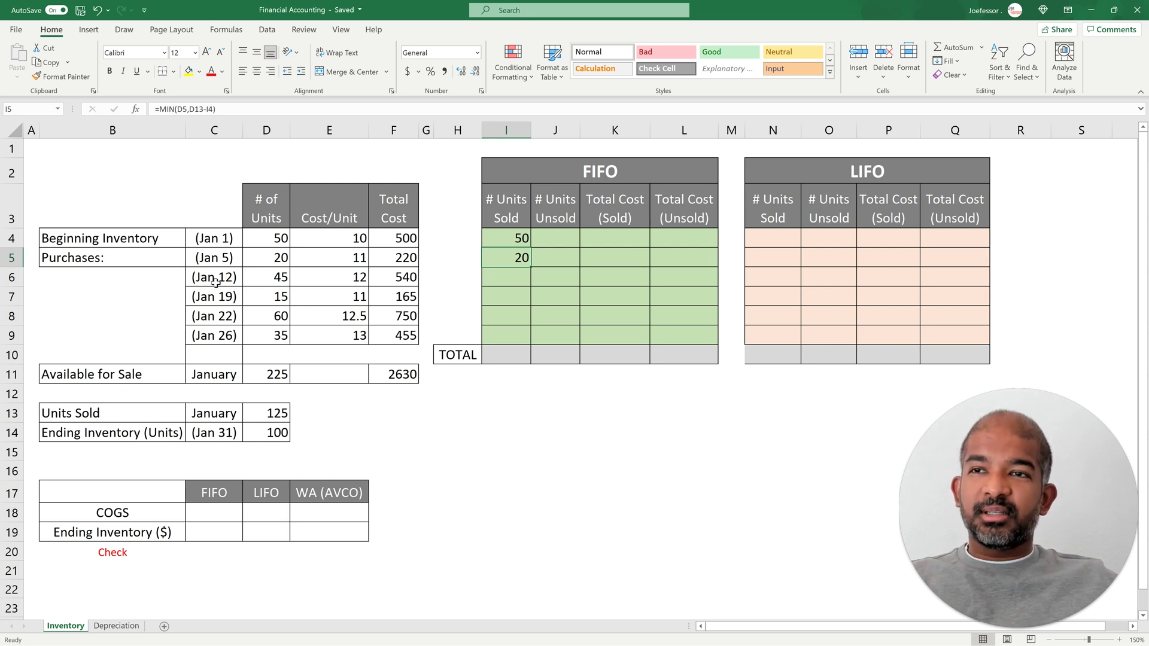
# Calculate the FIFO units sold from the Jan 12 purchase in I6 with the formula =MIN(D6,D13-SUM(I4:I5))
pyautogui.click(503, 277)
pyautogui.write('=')
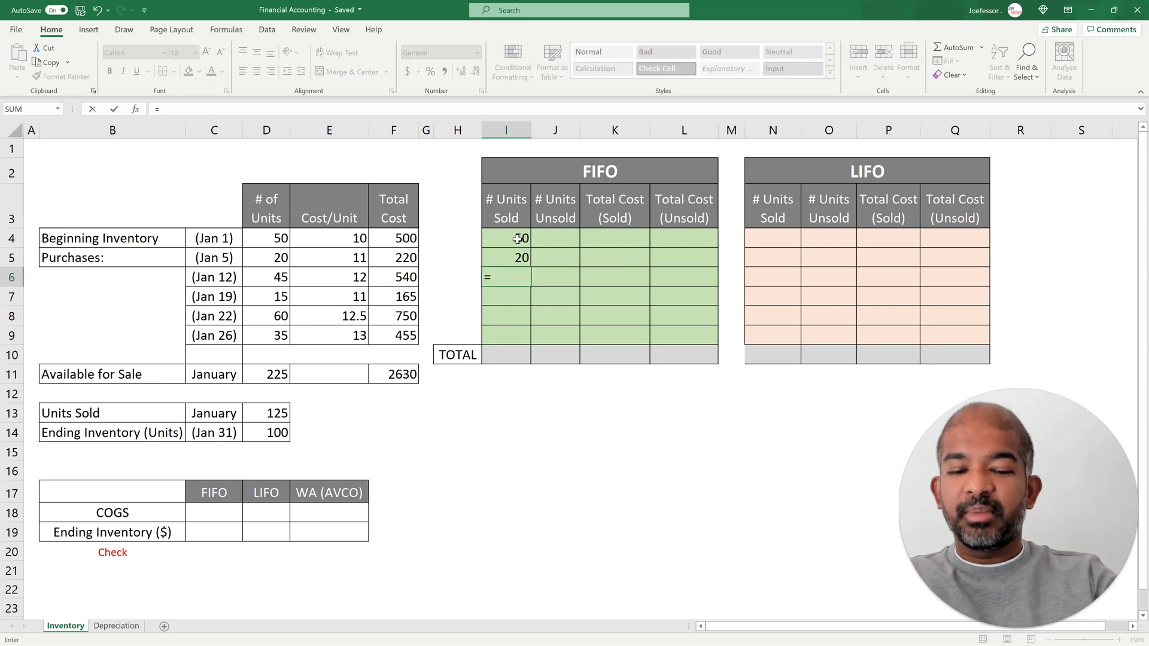
pyautogui.write('min(')
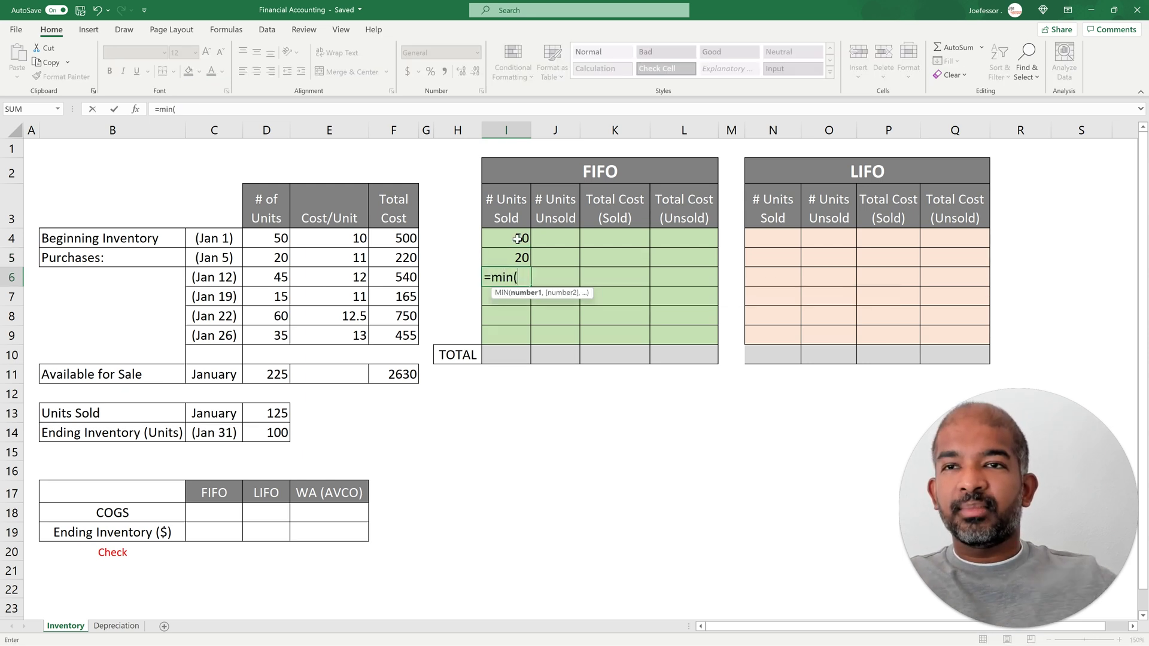
pyautogui.click(274, 277)
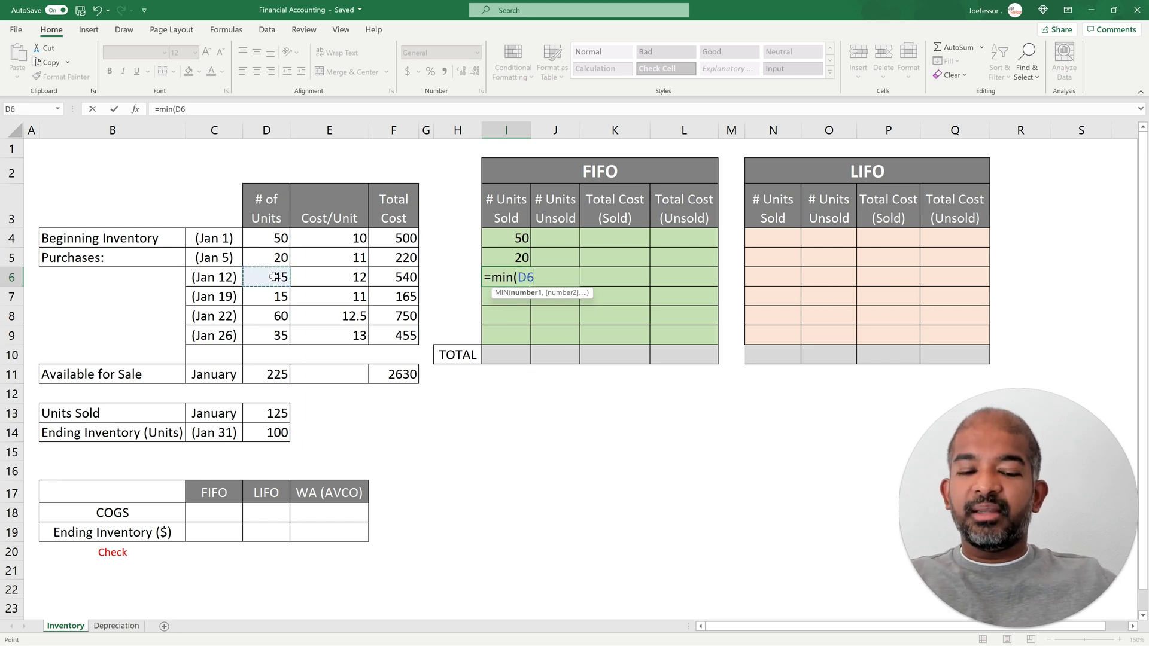
pyautogui.write(',')
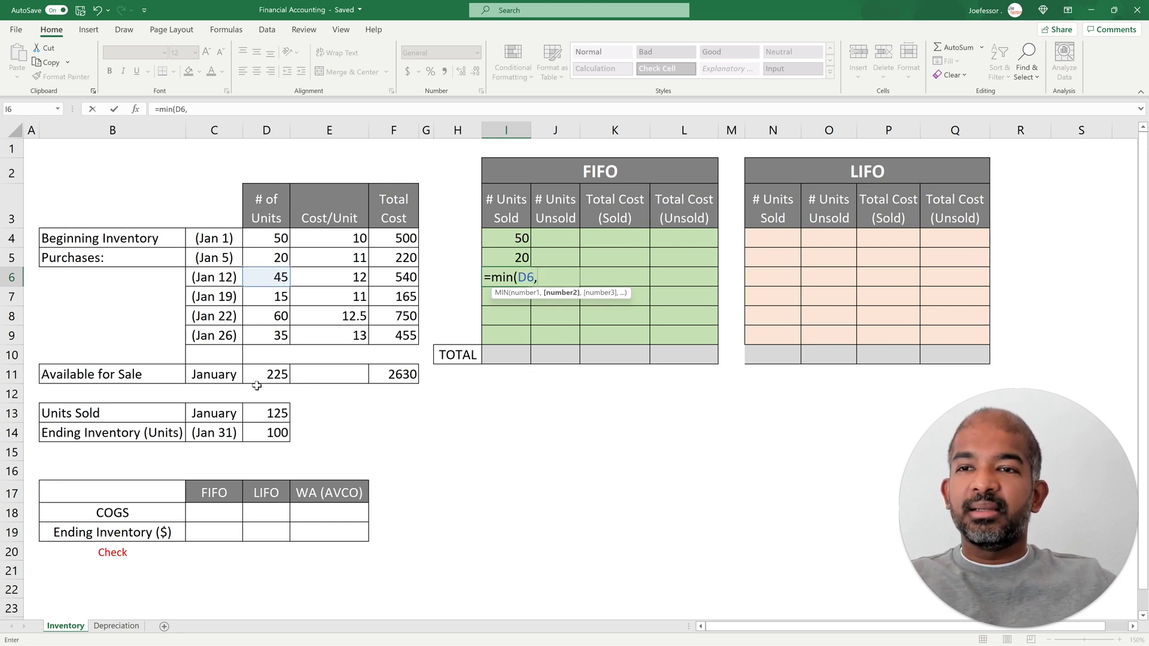
pyautogui.click(267, 412)
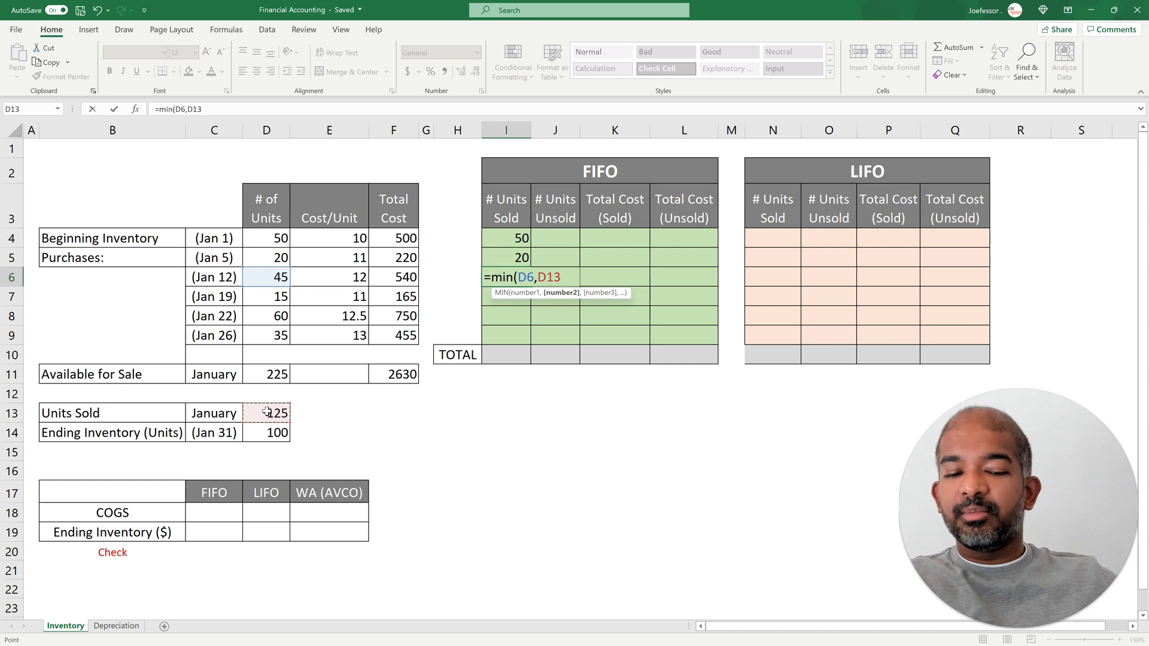
pyautogui.write('-')
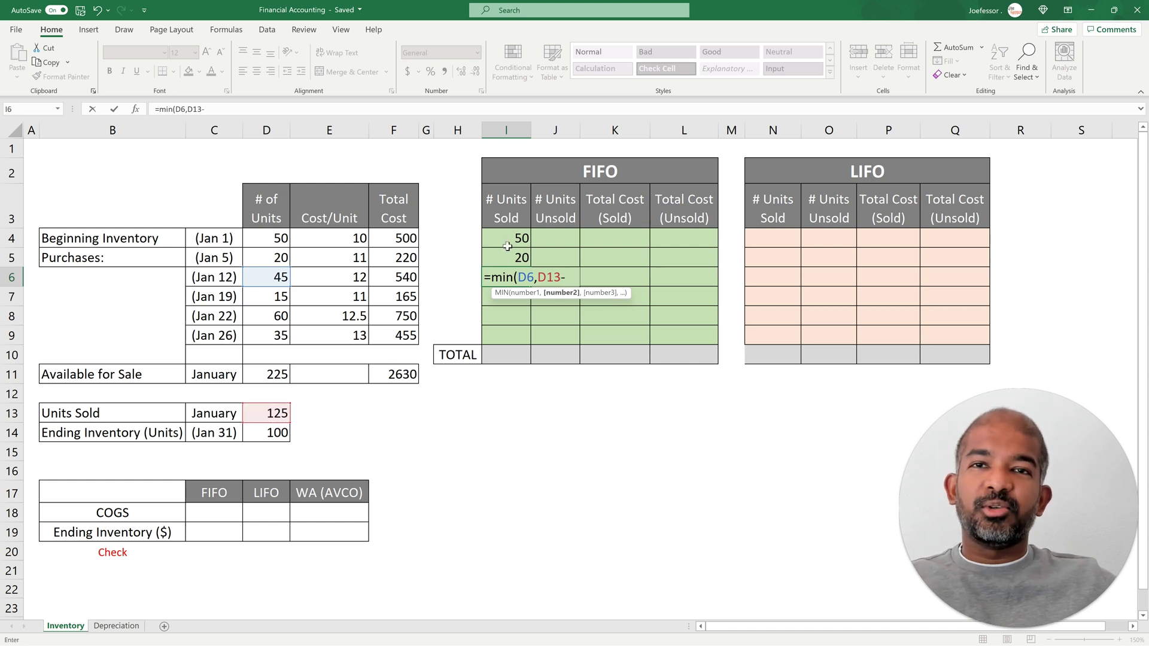
pyautogui.write('sum(')
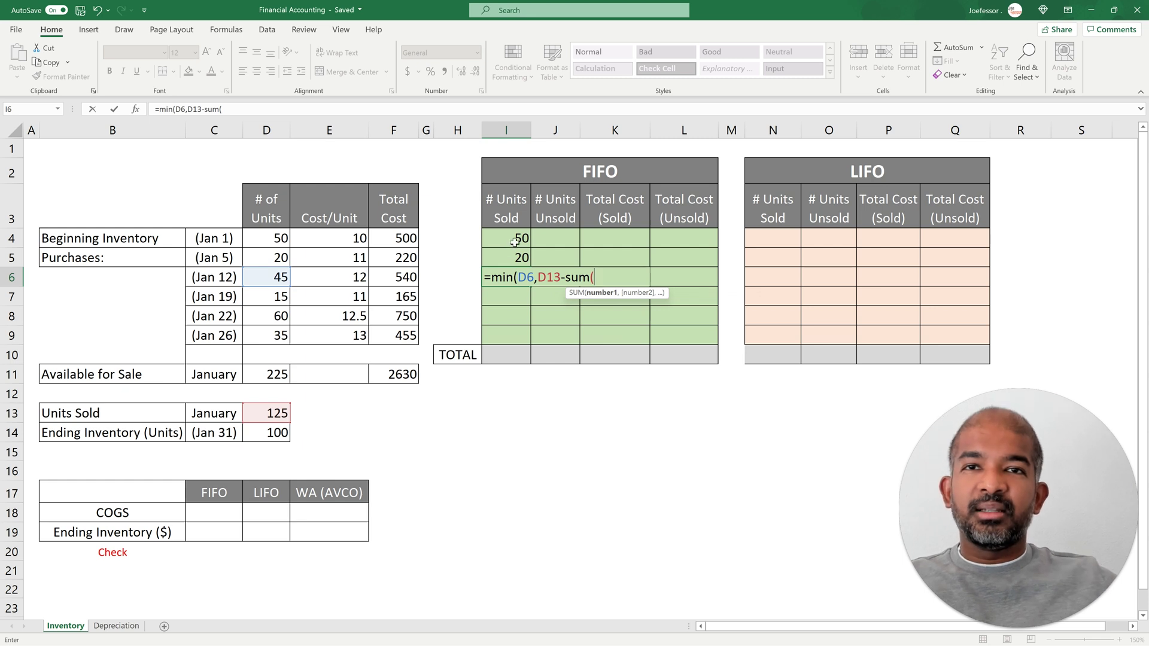
pyautogui.moveTo(515, 241); pyautogui.dragTo(515, 256)
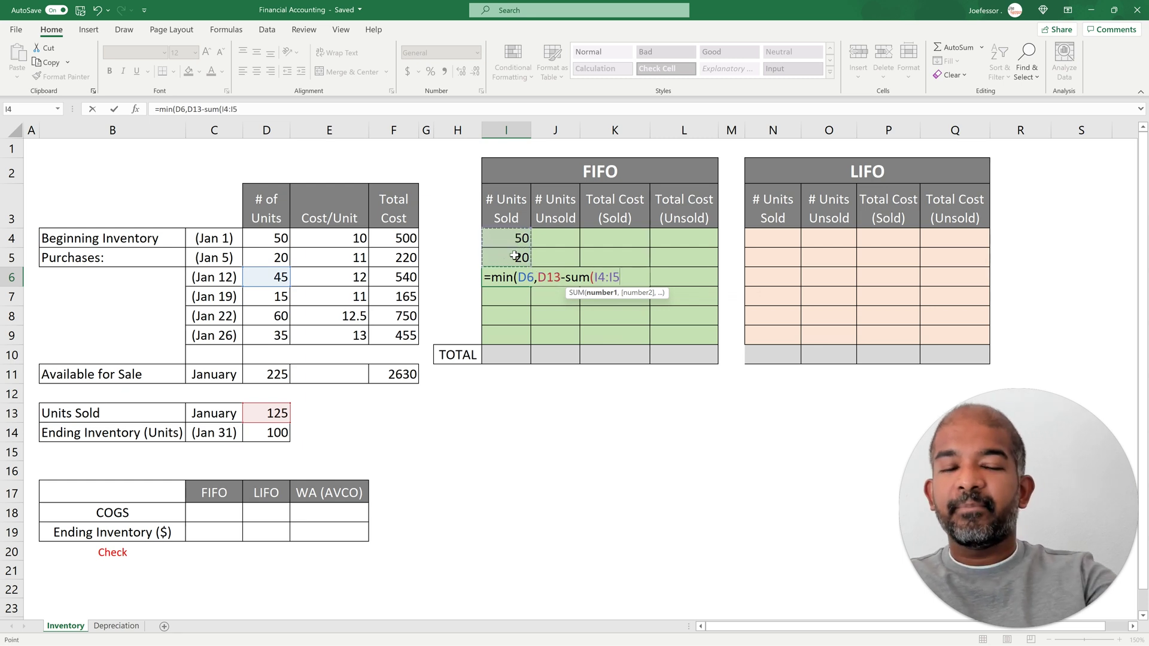
pyautogui.write(')')
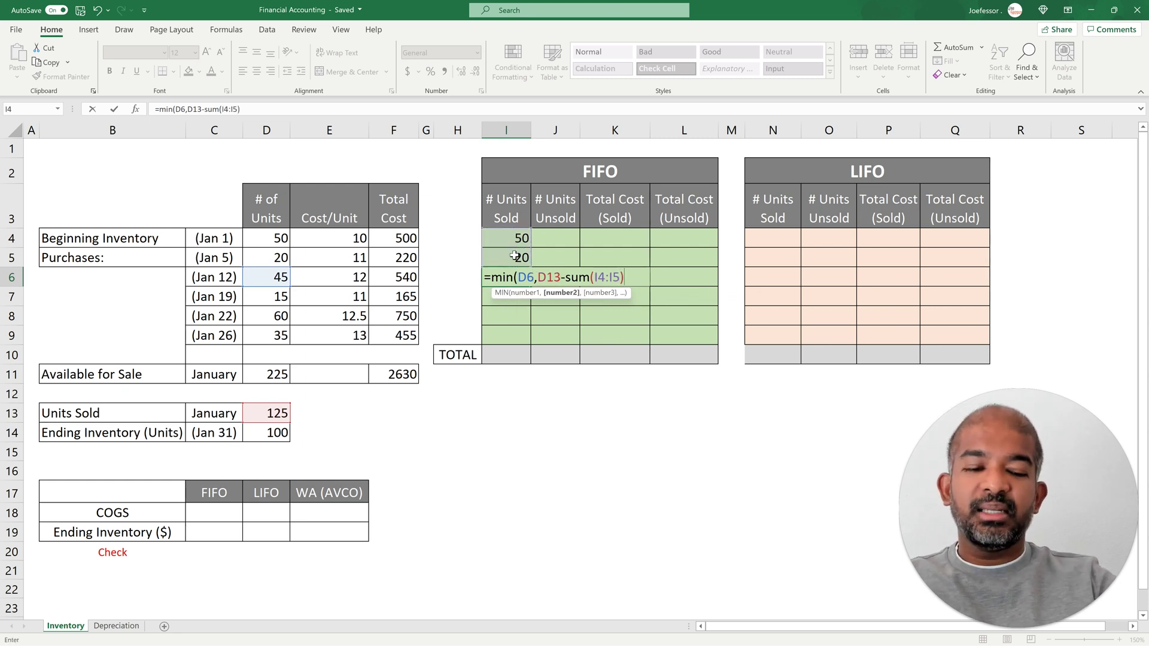
pyautogui.write(')')
pyautogui.hotkey('ctrl', 'Return')
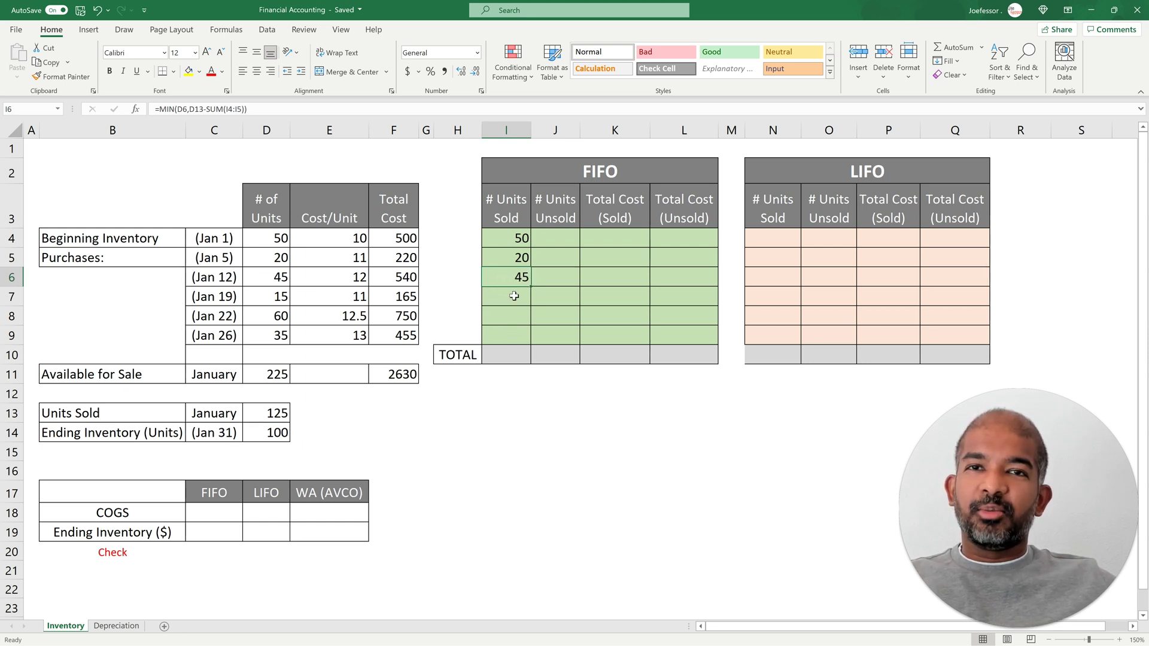
# Lock the row references in the I6 formula so it reads =MIN(D6,D$13-SUM(I$4:I5))
pyautogui.click(195, 109)
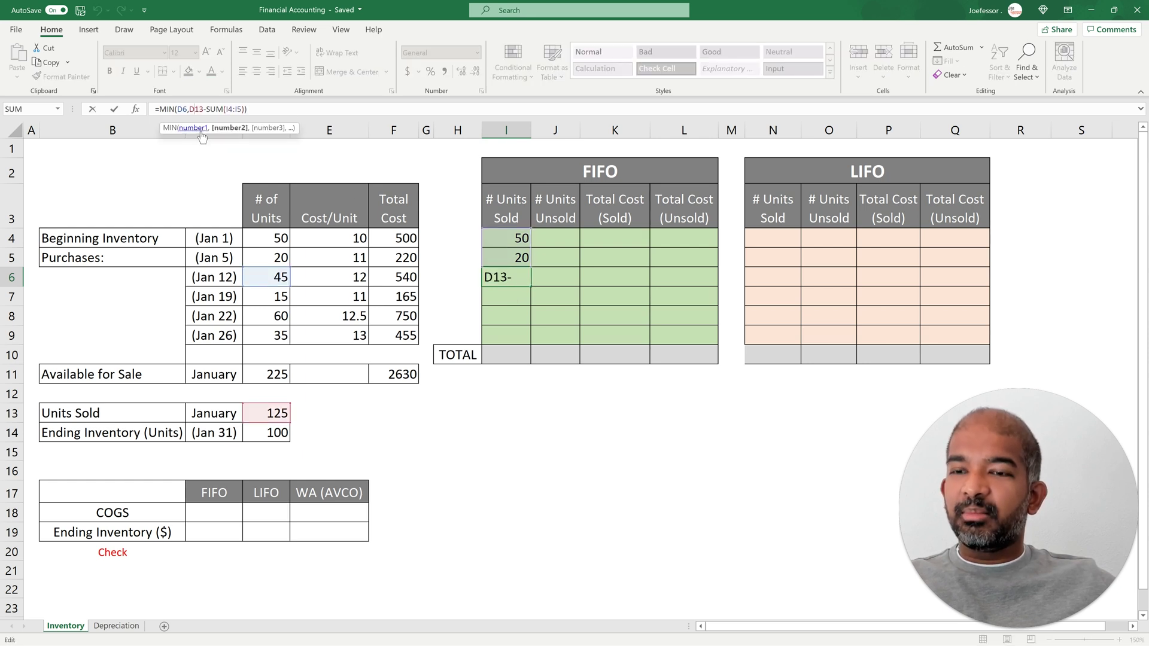
pyautogui.write('$')
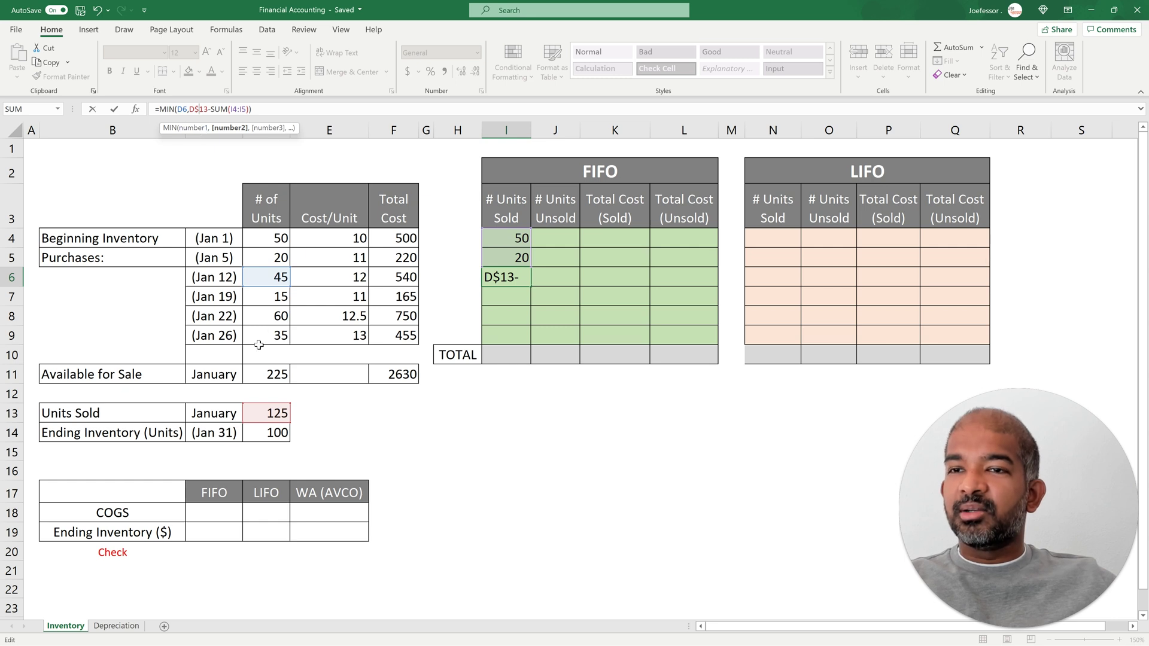
pyautogui.click(235, 110)
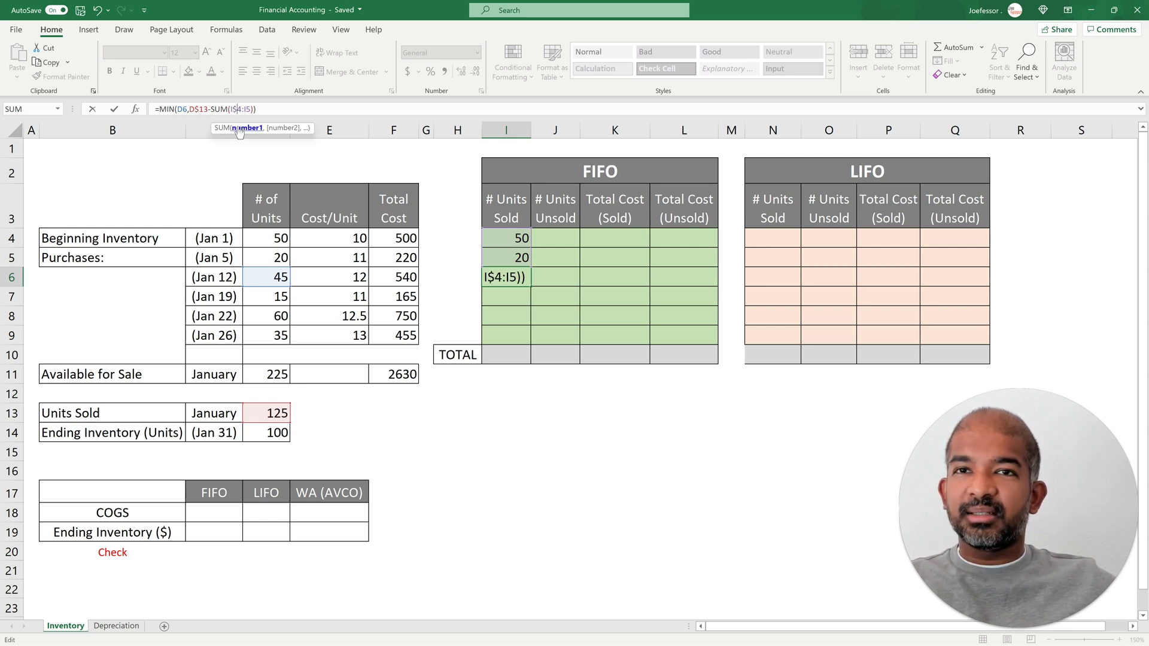
pyautogui.press('Return')
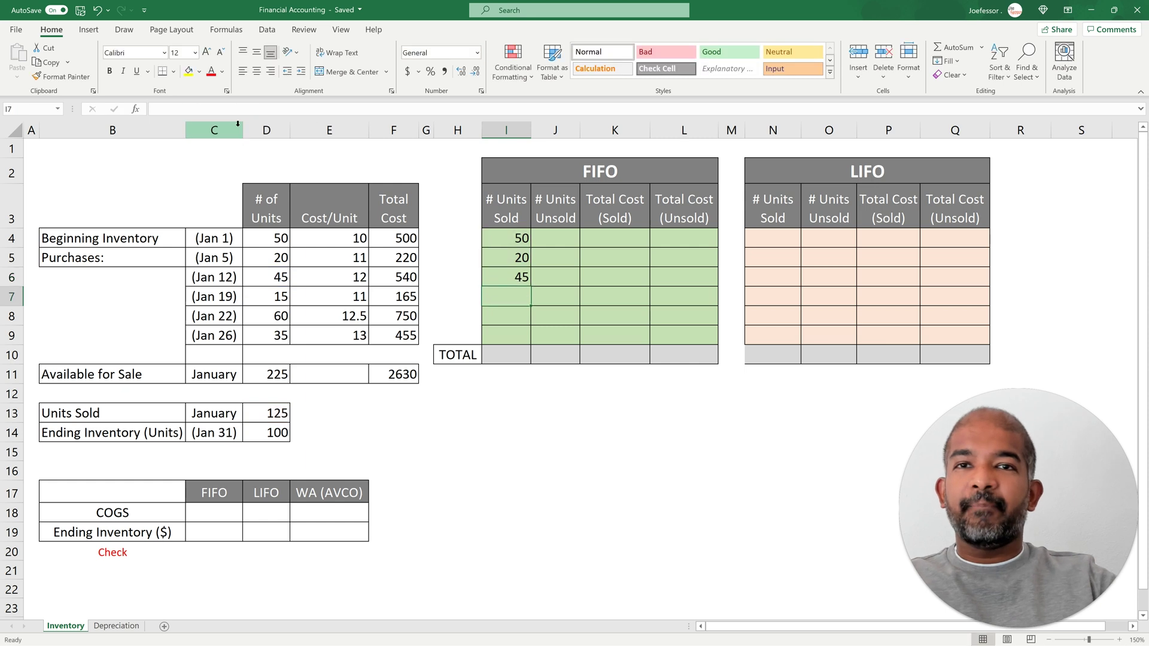
# Copy the units-sold formula from I6 to I7:I9 and check the sum of I4:I9 against the January units sold
pyautogui.click(518, 278)
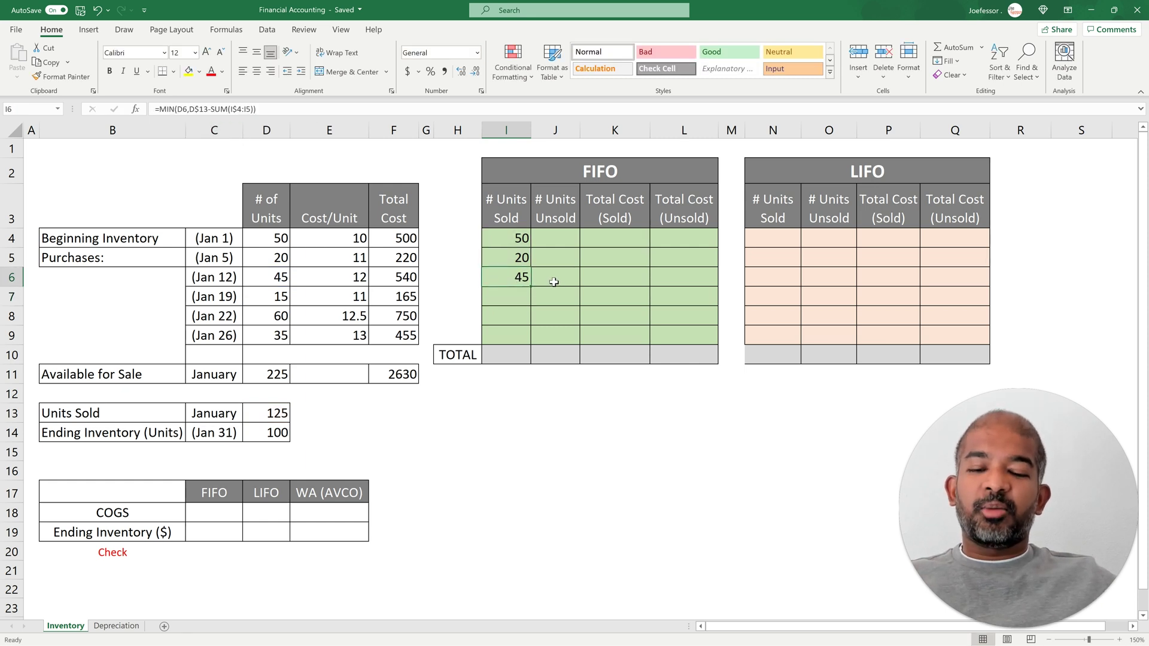
pyautogui.hotkey('ctrl', 'c')
pyautogui.moveTo(502, 297); pyautogui.dragTo(500, 335)
pyautogui.hotkey('ctrl', 'v')
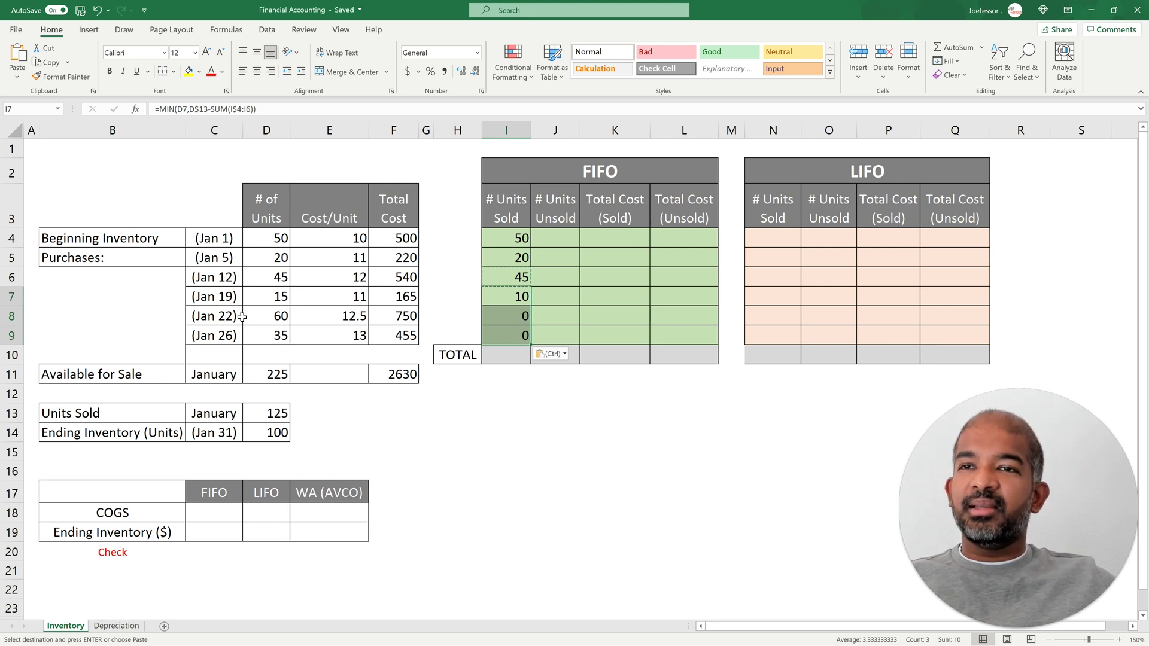
pyautogui.click(535, 333)
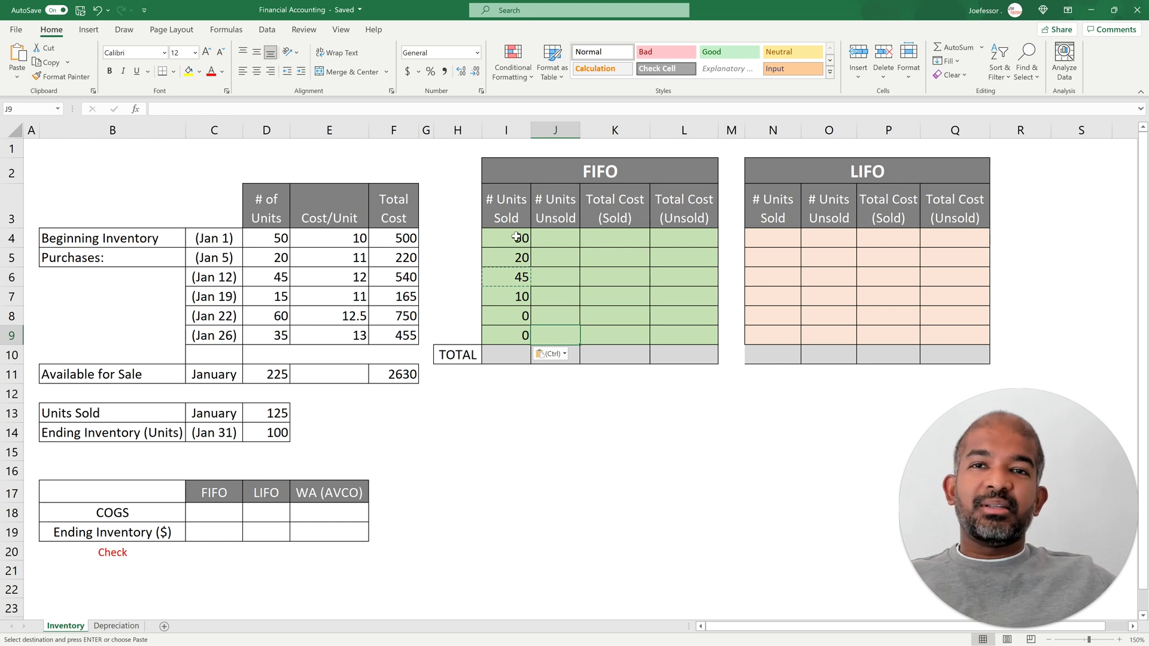
pyautogui.moveTo(517, 246); pyautogui.dragTo(503, 340)
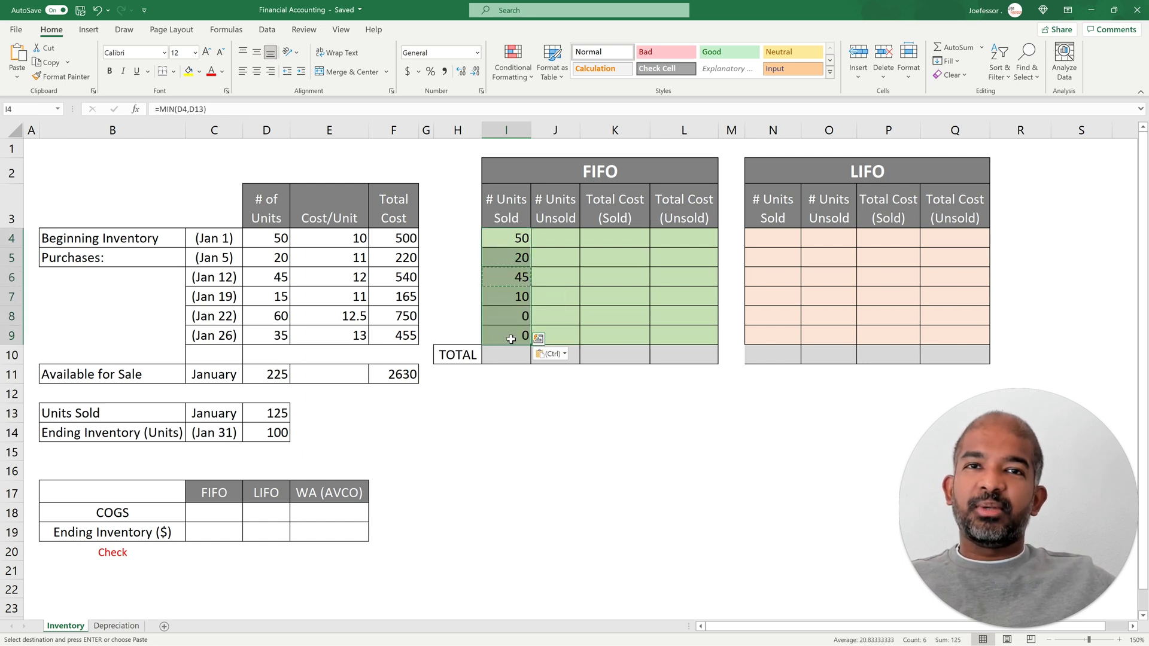
pyautogui.click(558, 239)
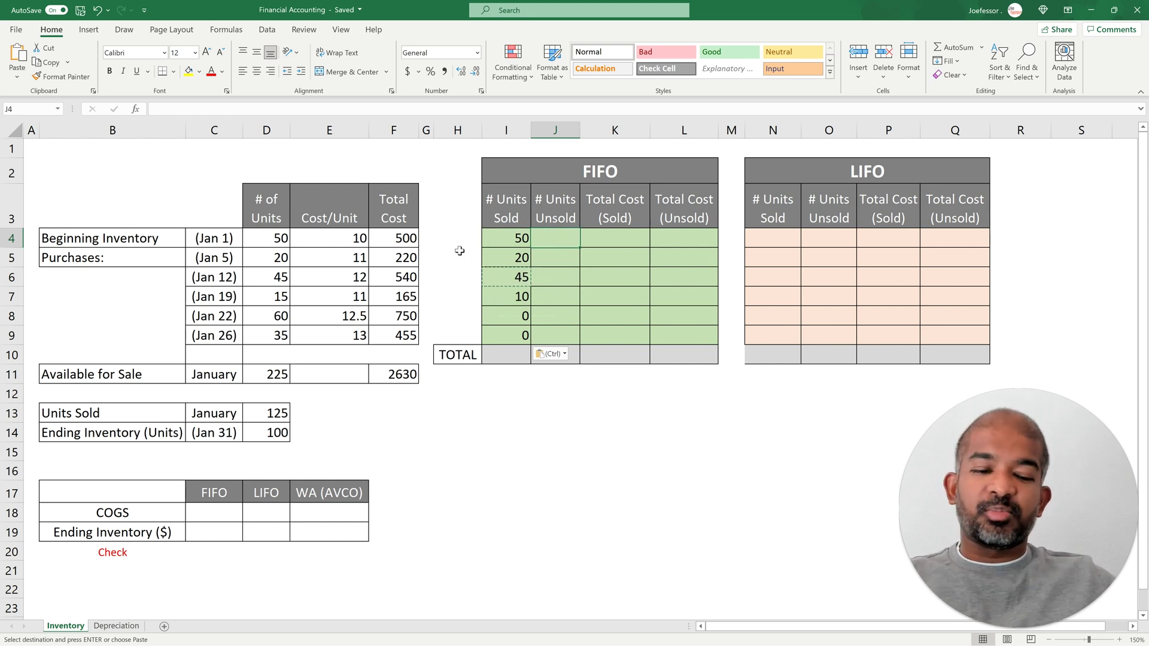
# Calculate the FIFO unsold units of the beginning inventory in J4 with the formula =D4-I4
pyautogui.write('=')
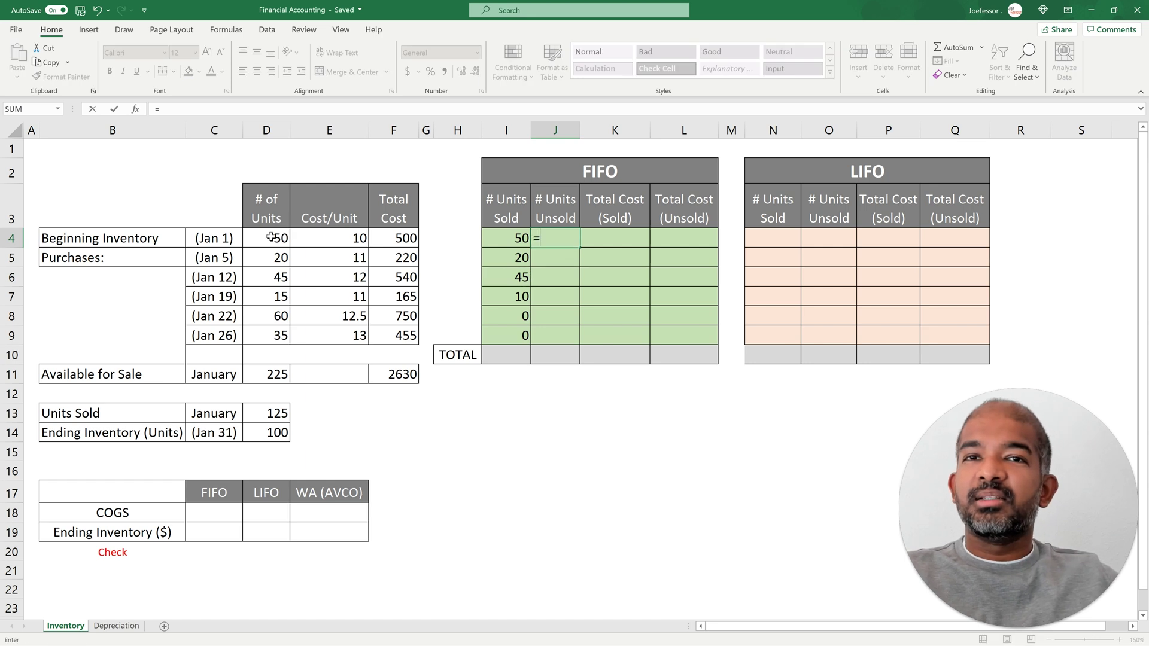
pyautogui.click(270, 238)
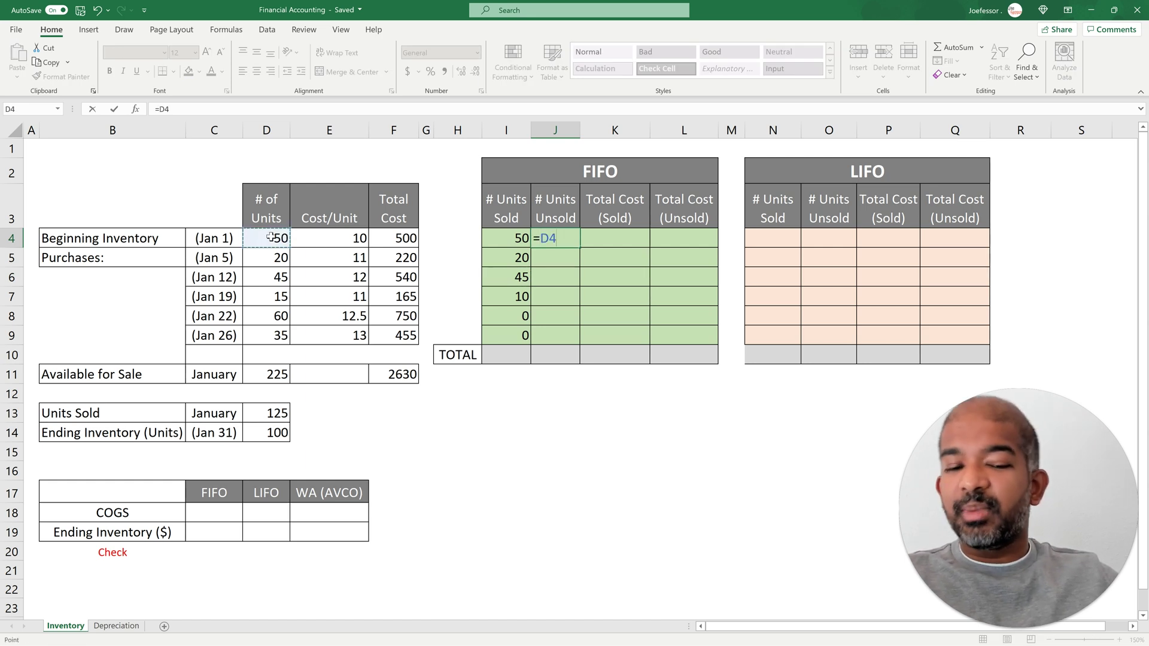
pyautogui.write('-')
pyautogui.click(491, 237)
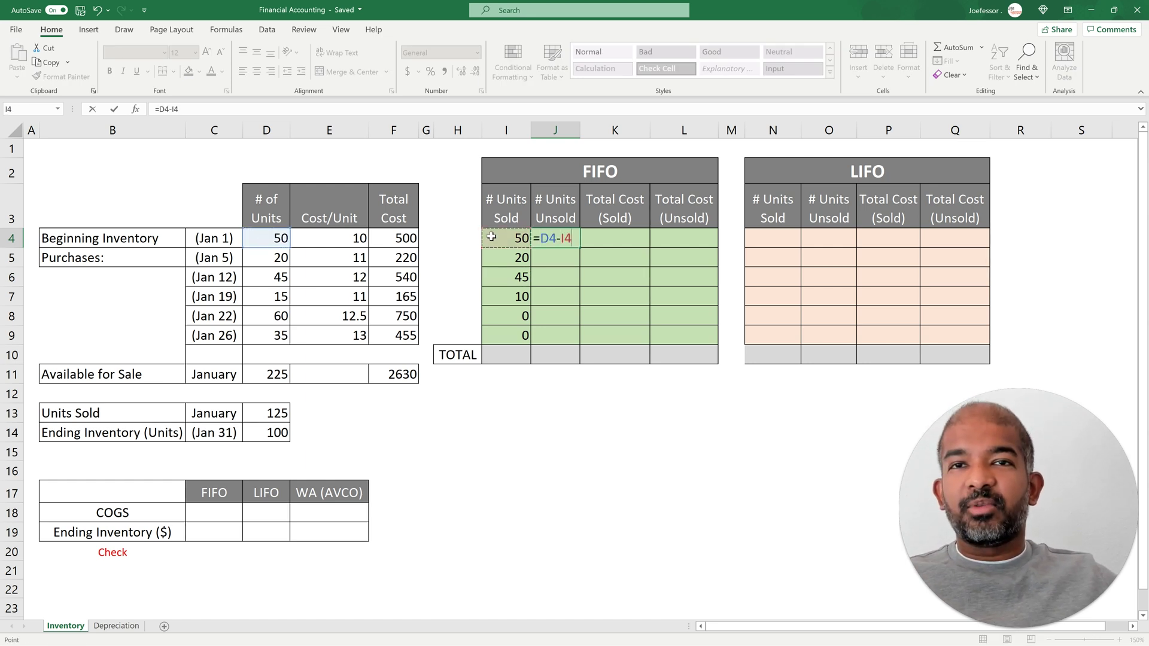
pyautogui.press('Return')
# Fill the unsold-units formula from J4 down through J9 for all the January purchases
pyautogui.press('Left')
pyautogui.press('Down')
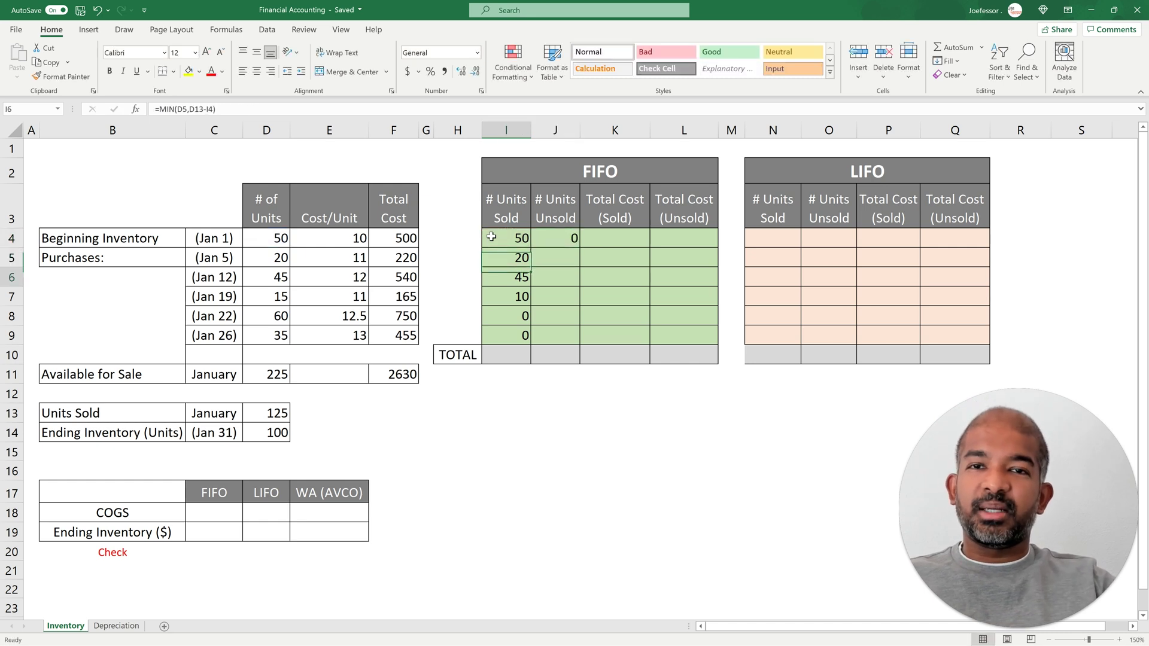
pyautogui.press('Down')
pyautogui.press('Down')
pyautogui.press('Down')
pyautogui.press('Down')
pyautogui.press('Right')
pyautogui.press('Up')
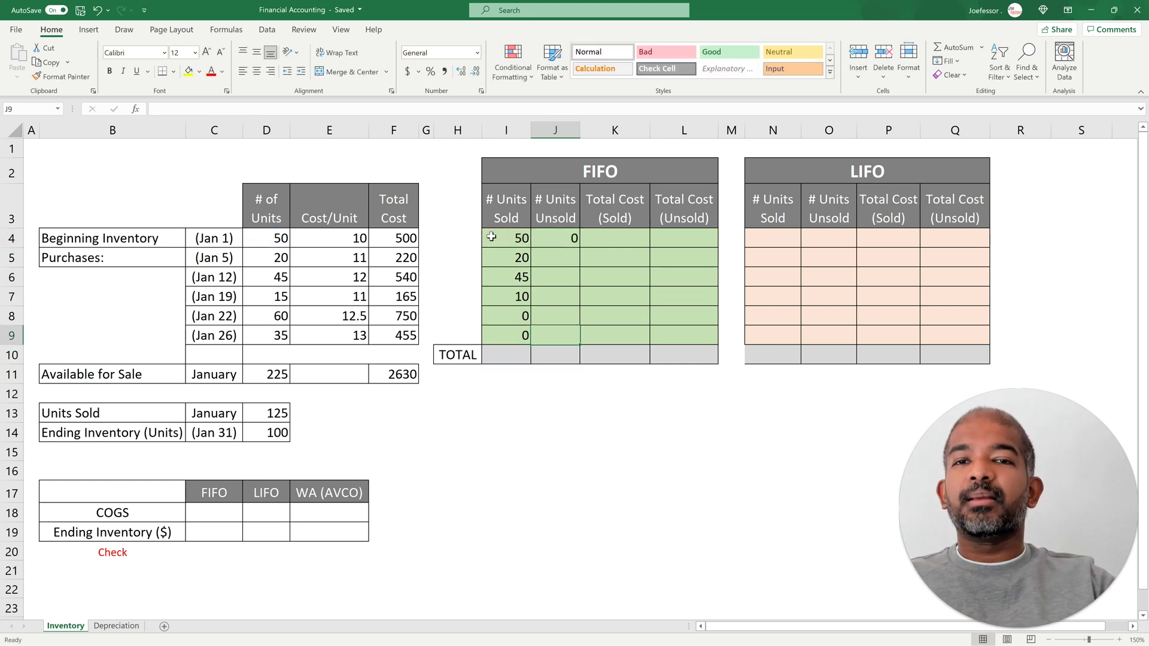
pyautogui.hotkey('ctrl', 'shift', 'Up')
pyautogui.hotkey('ctrl', 'd')
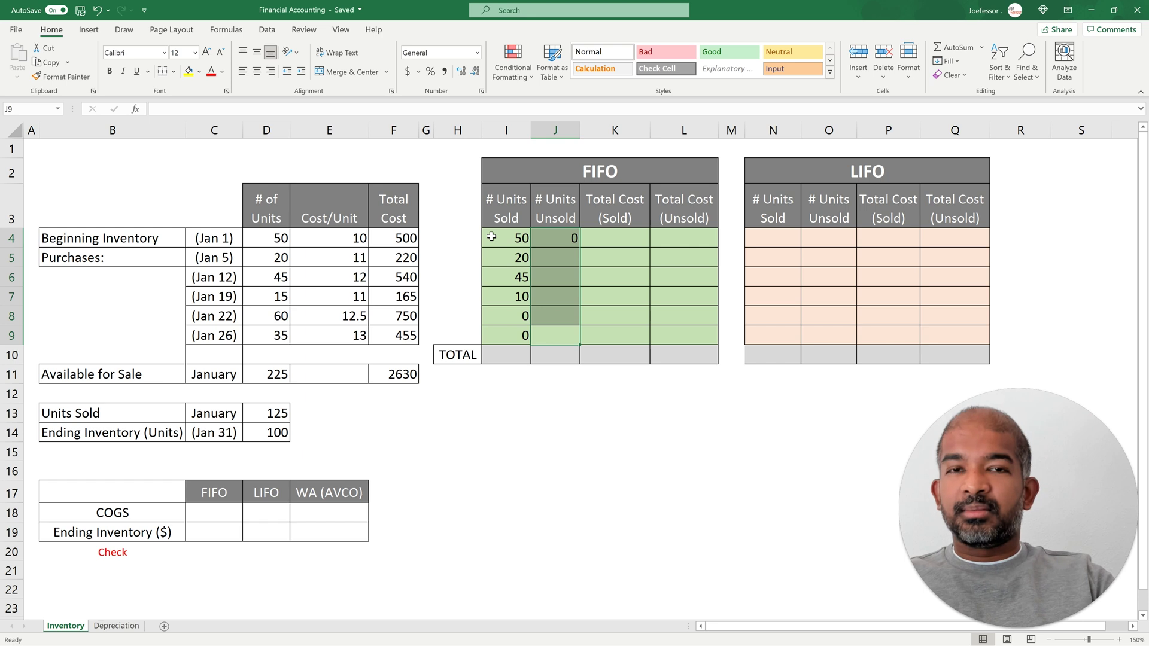
pyautogui.click(544, 288)
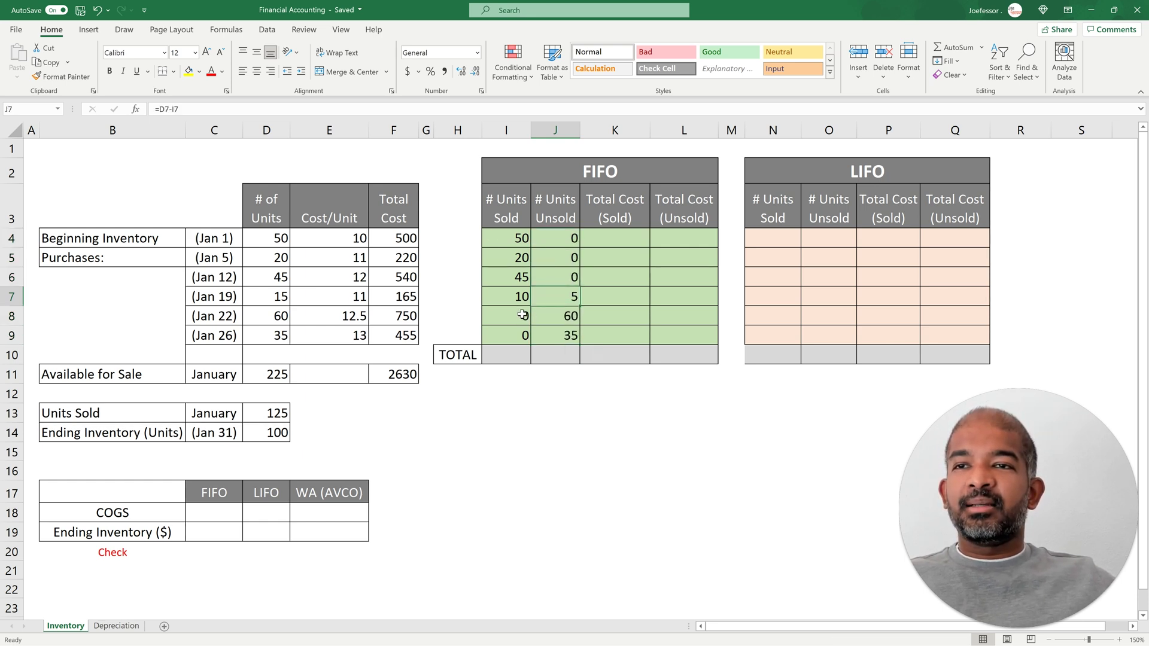
pyautogui.moveTo(215, 319); pyautogui.dragTo(213, 334)
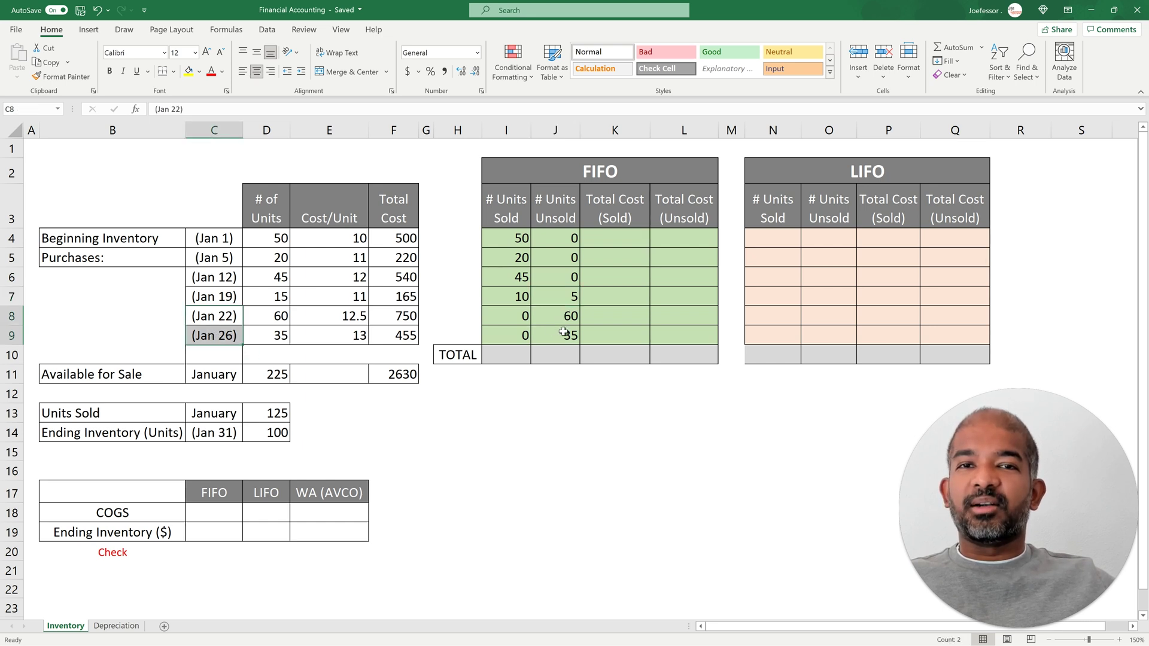
pyautogui.click(558, 300)
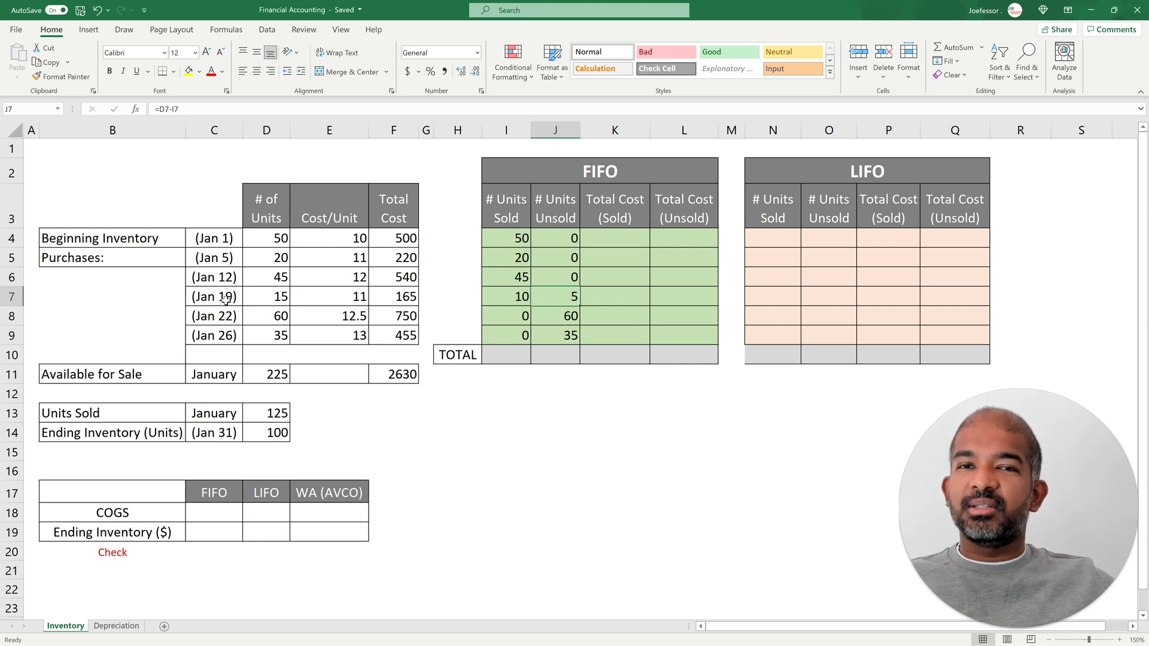
pyautogui.click(506, 355)
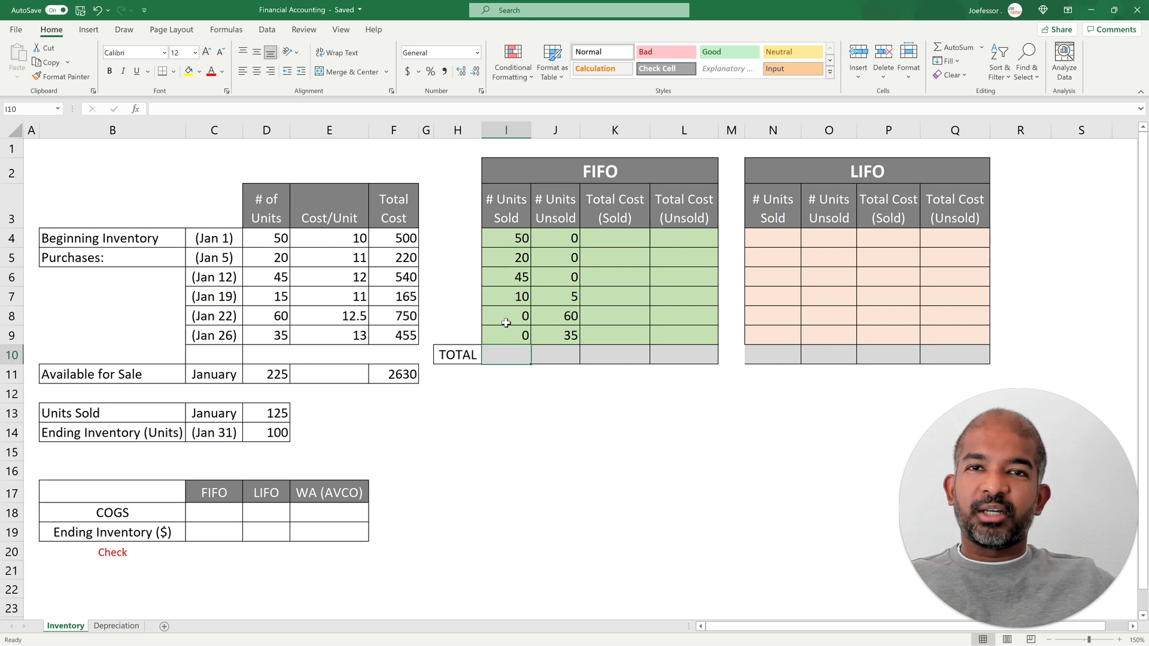
# Calculate the FIFO total cost of the beginning inventory units sold in K4 with the formula =I4*E4
pyautogui.click(616, 234)
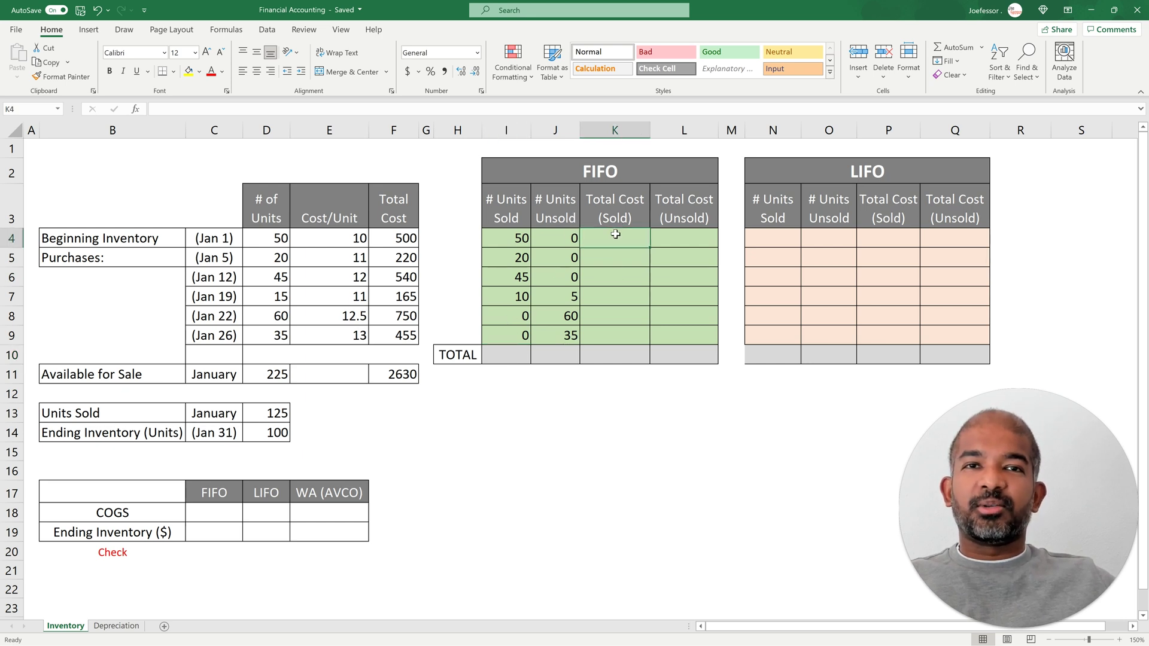
pyautogui.write('=')
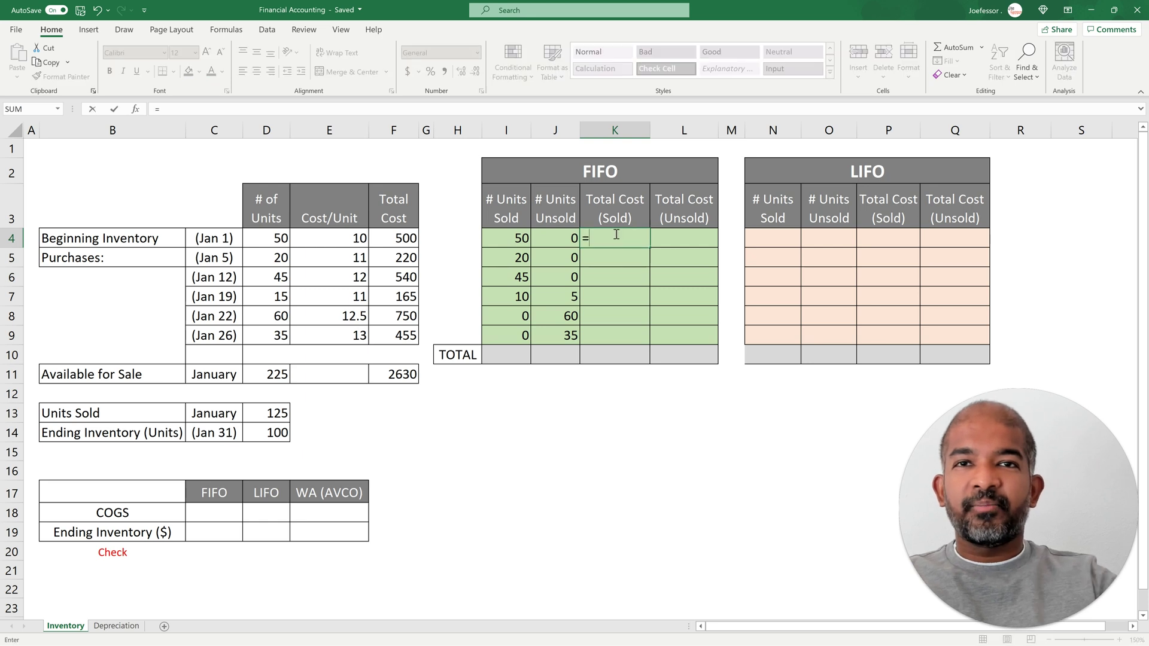
pyautogui.click(511, 238)
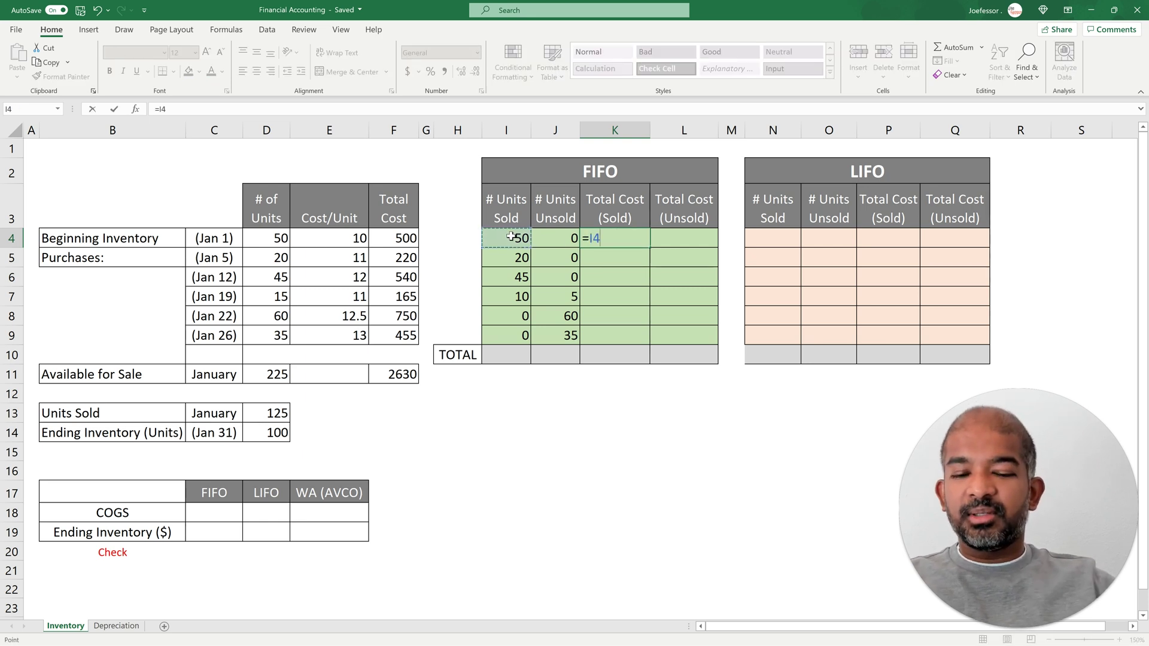
pyautogui.write('*')
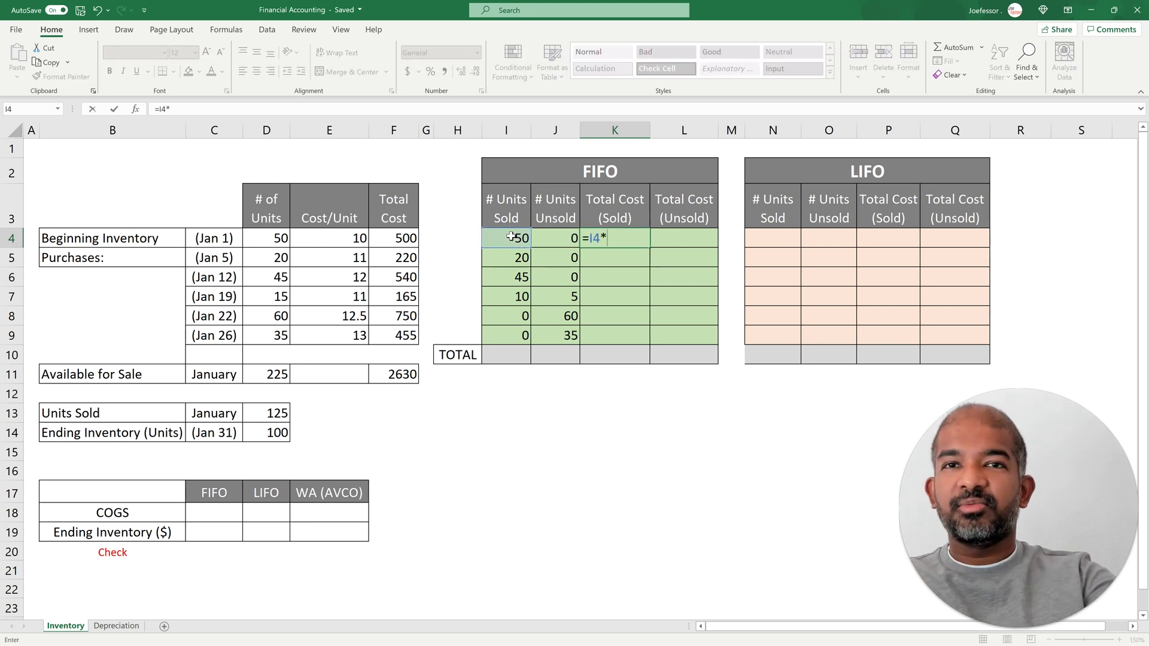
pyautogui.click(358, 243)
pyautogui.press('Return')
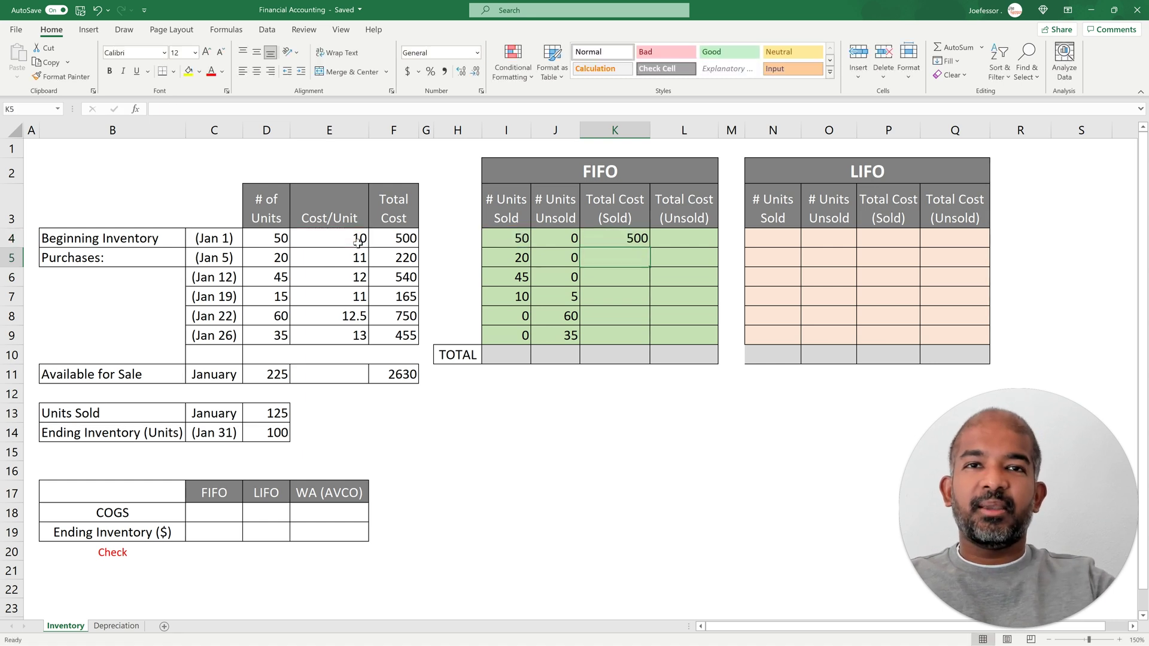
# Calculate the FIFO total cost of the unsold beginning inventory units in L4 with the formula =J4*E4
pyautogui.press('Right')
pyautogui.press('Up')
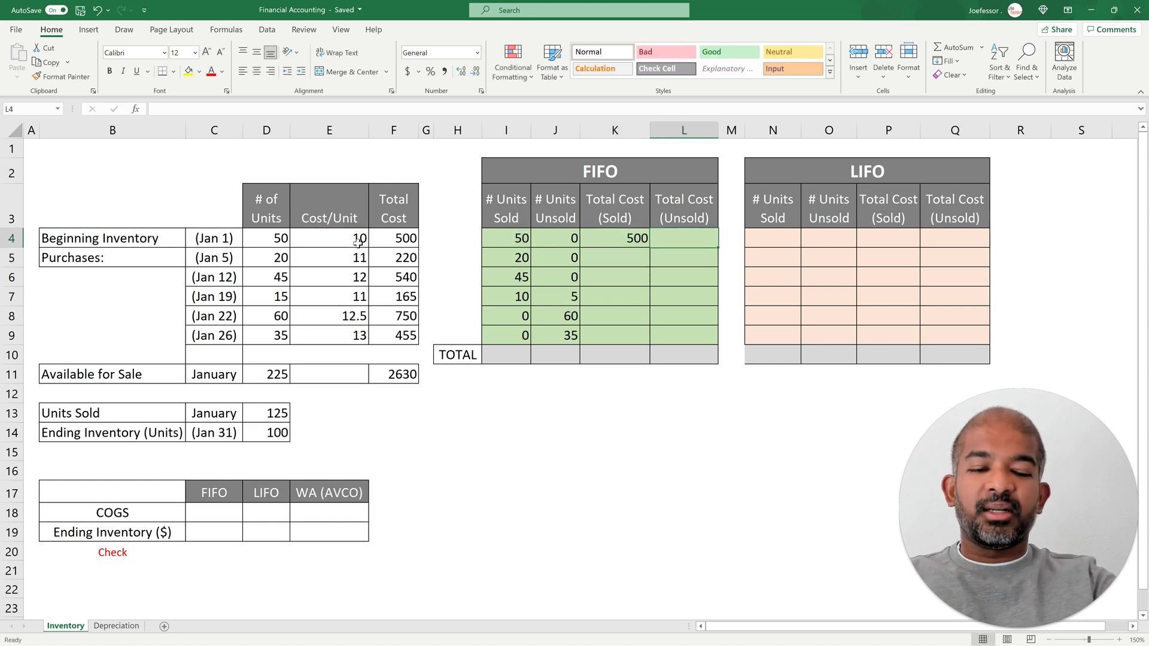
pyautogui.write('=')
pyautogui.press('Left')
pyautogui.press('Left')
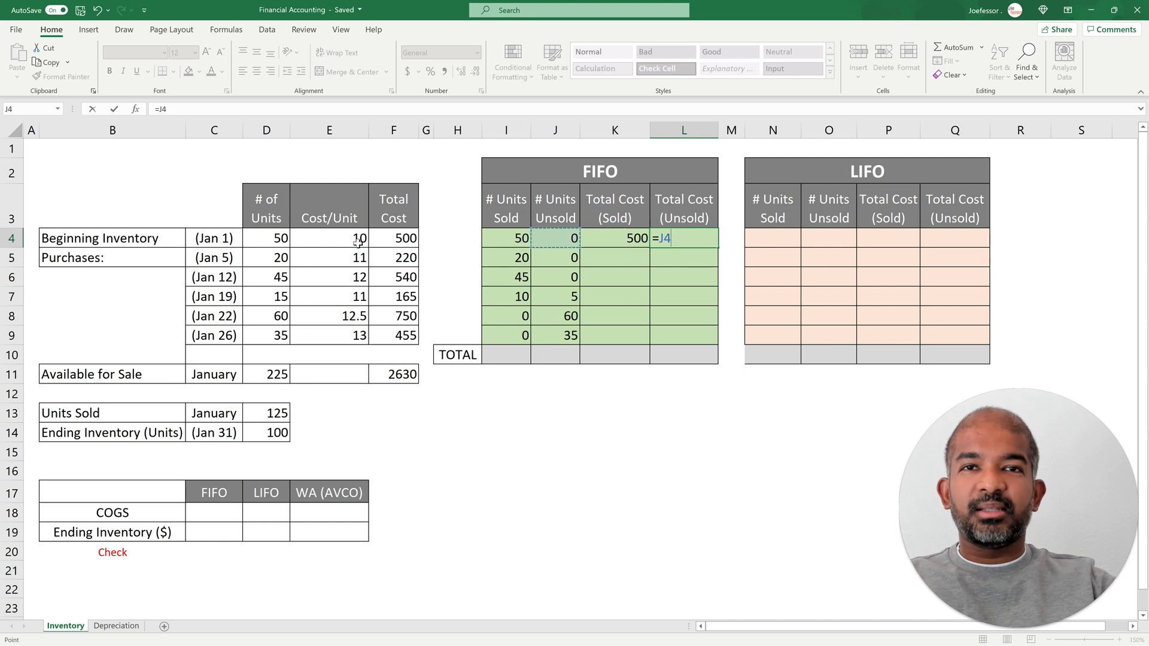
pyautogui.write('*')
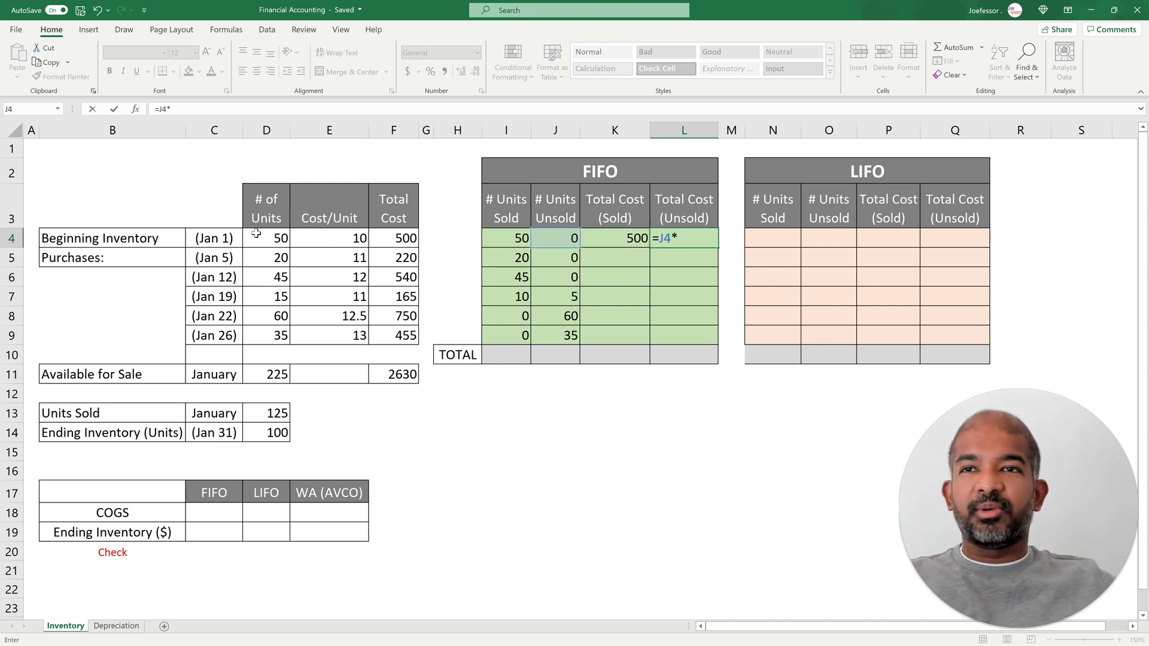
pyautogui.click(330, 236)
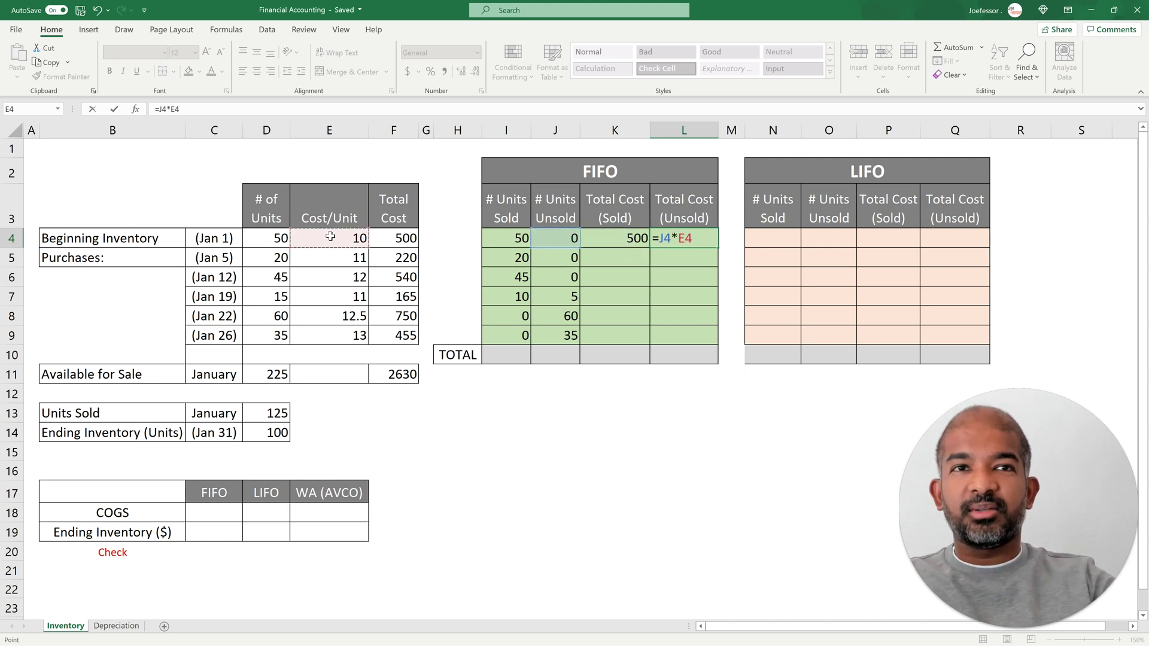
pyautogui.press('Return')
# Fill the sold and unsold total cost formulas from K4:L4 down through row 9
pyautogui.press('Left')
pyautogui.press('Left')
pyautogui.press('Down')
pyautogui.press('Down')
pyautogui.press('Down')
pyautogui.press('Down')
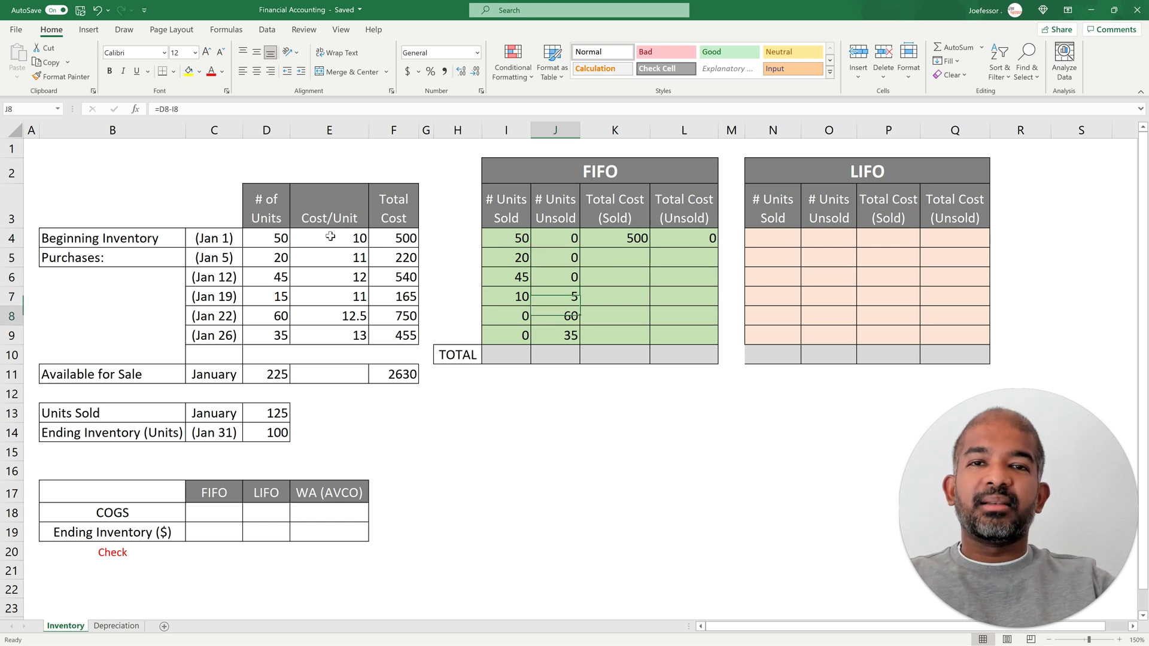
pyautogui.press('Right')
pyautogui.hotkey('shift', 'Right')
pyautogui.hotkey('ctrl', 'shift', 'Up')
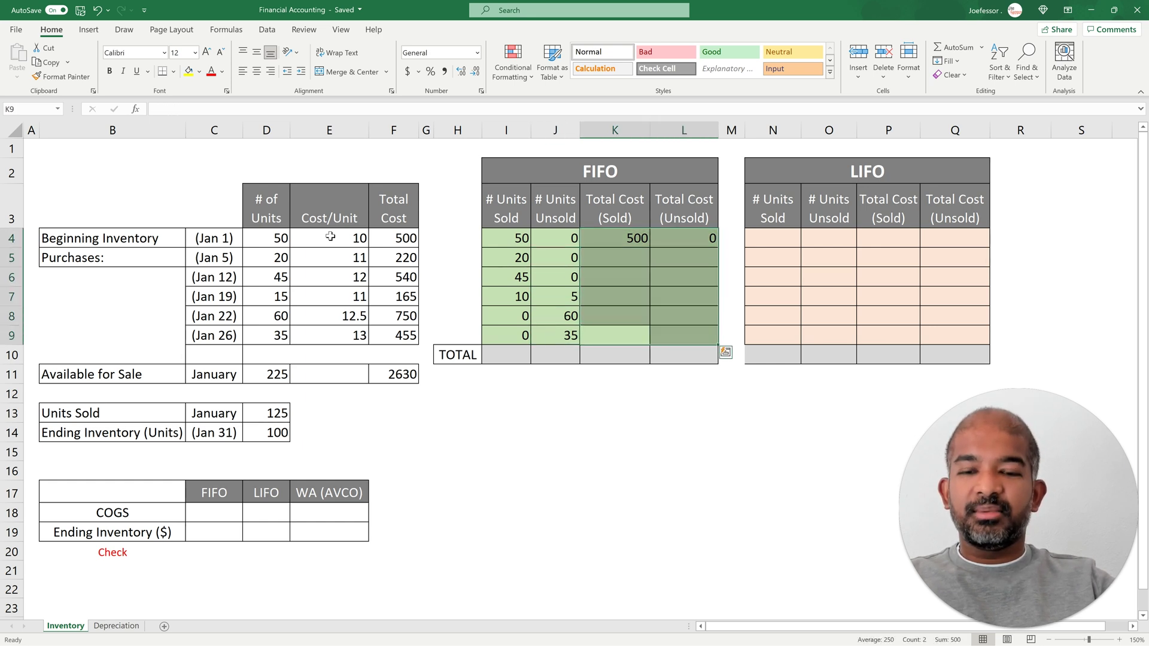
pyautogui.hotkey('ctrl', 'd')
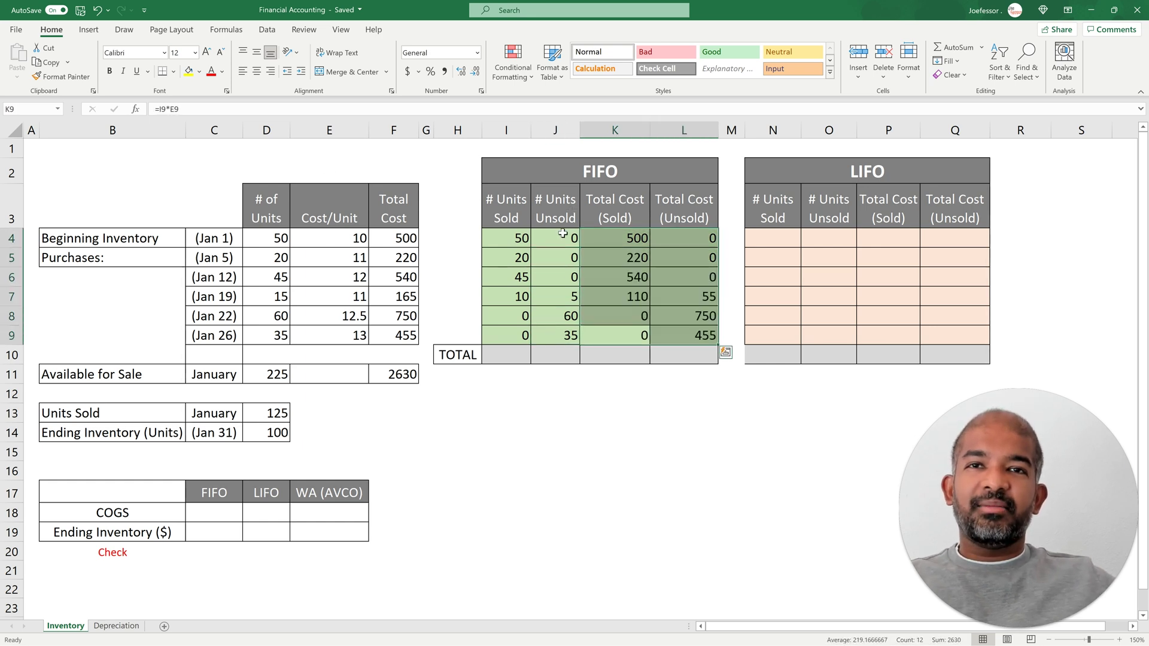
pyautogui.click(561, 238)
pyautogui.moveTo(513, 203); pyautogui.dragTo(549, 203)
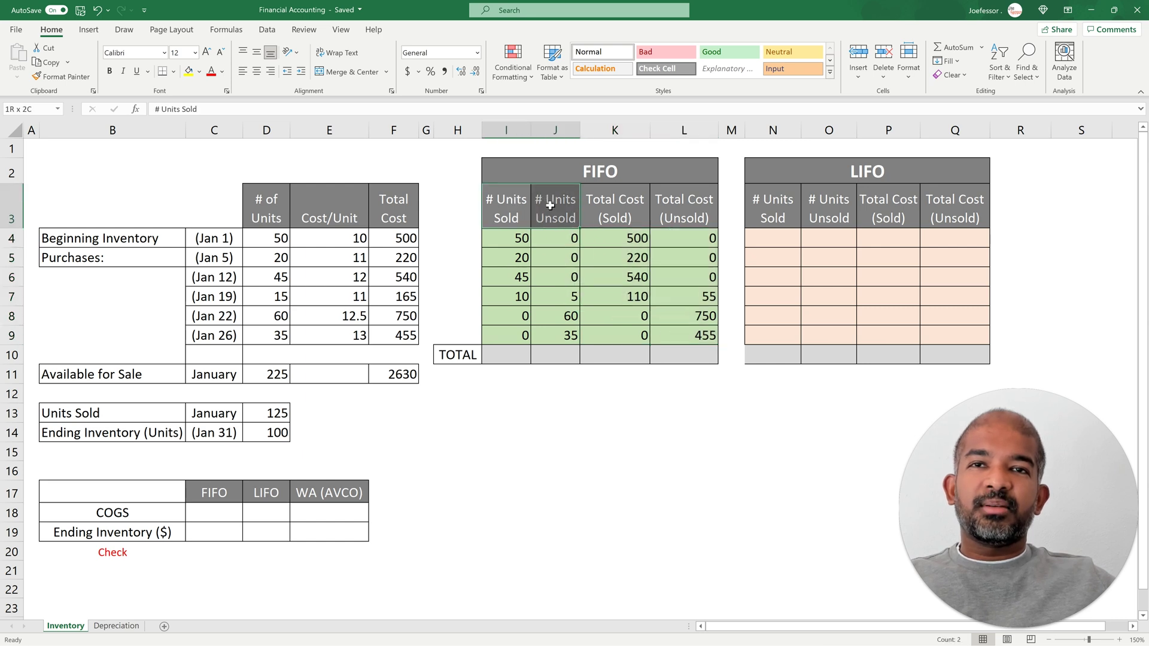
pyautogui.click(525, 239)
pyautogui.moveTo(544, 242); pyautogui.dragTo(564, 355)
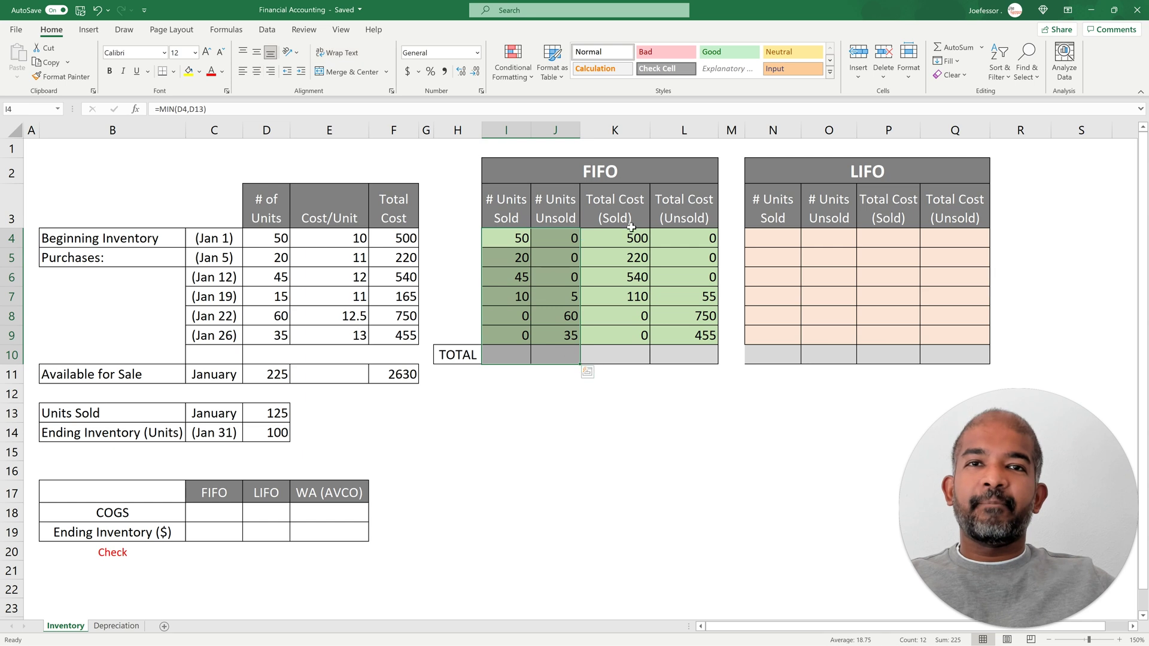
pyautogui.moveTo(626, 214); pyautogui.dragTo(679, 332)
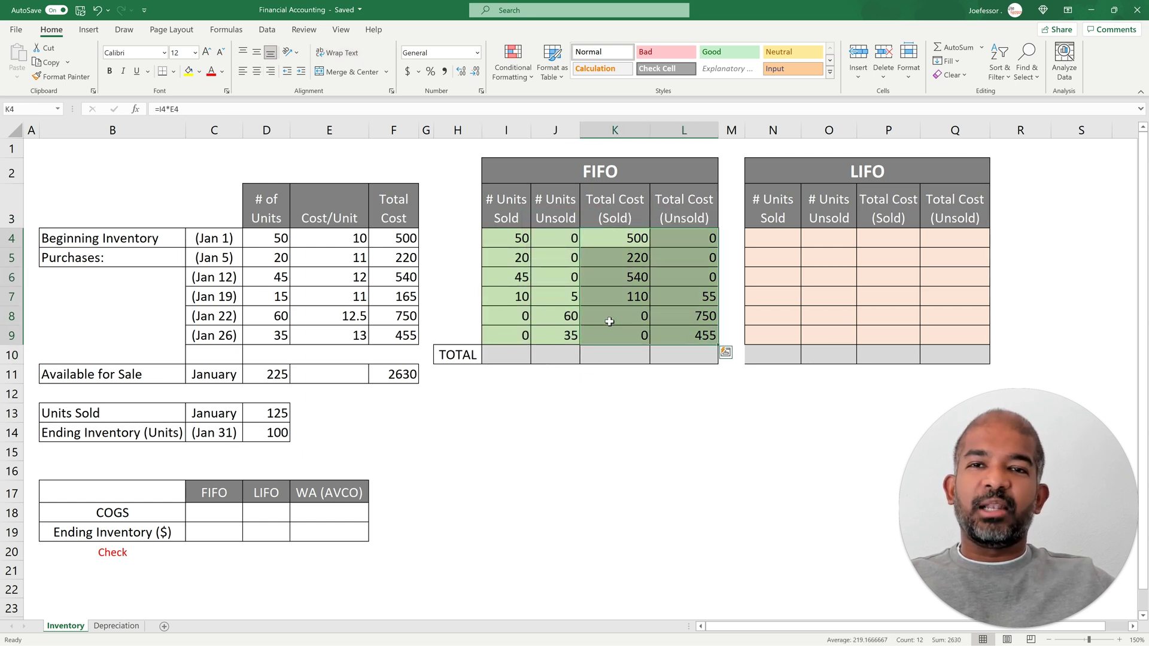
pyautogui.click(533, 293)
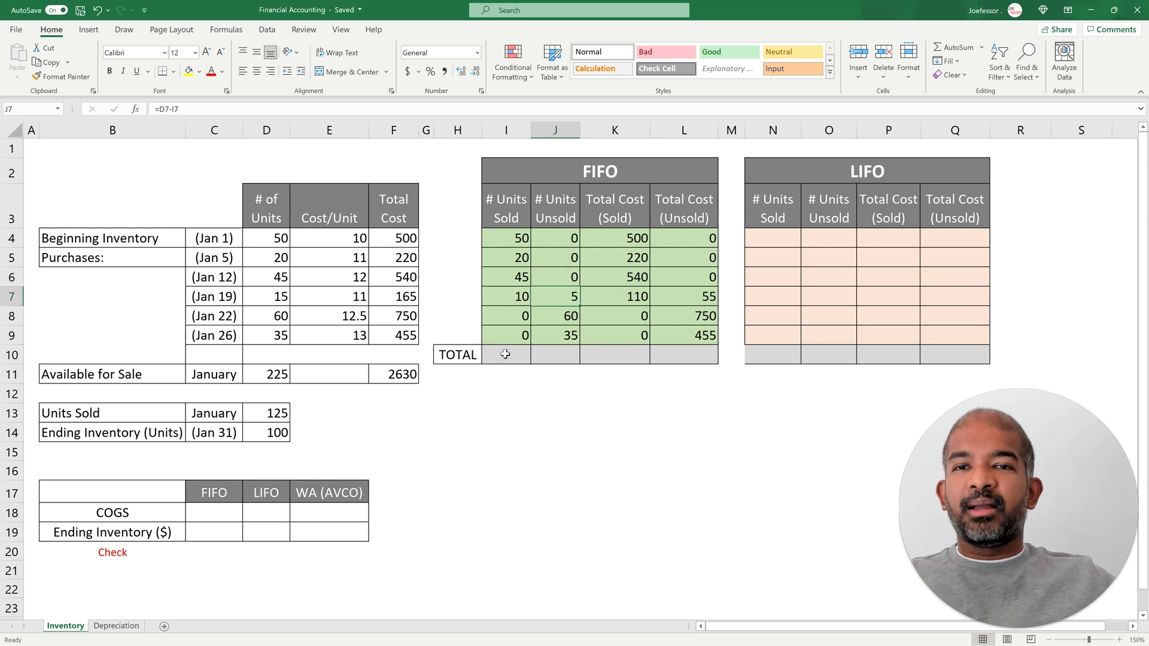
# Total the FIFO units sold in I10 with the formula =SUM(I4:I9)
pyautogui.click(506, 354)
pyautogui.write('=su')
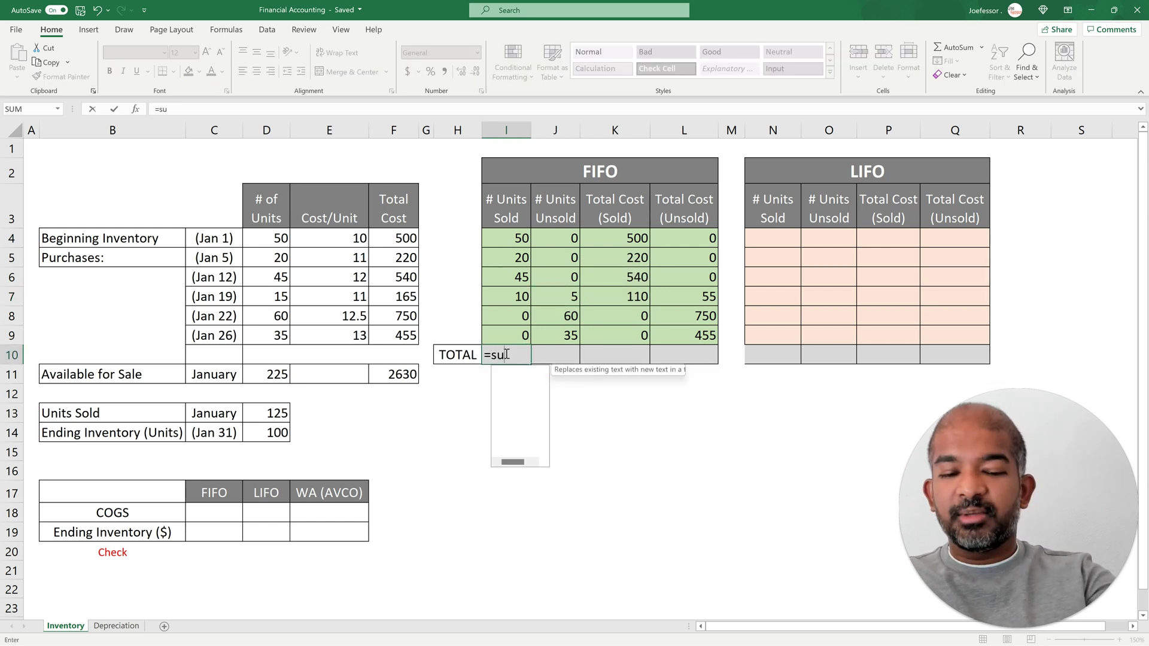
pyautogui.write('m(')
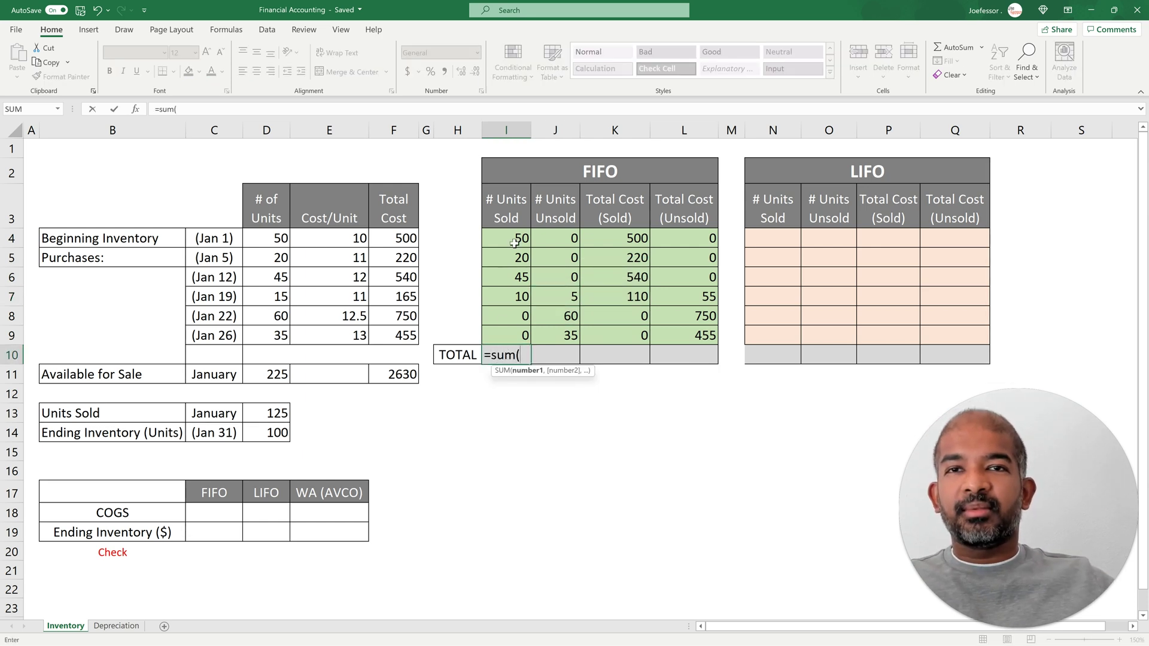
pyautogui.moveTo(514, 243); pyautogui.dragTo(512, 333)
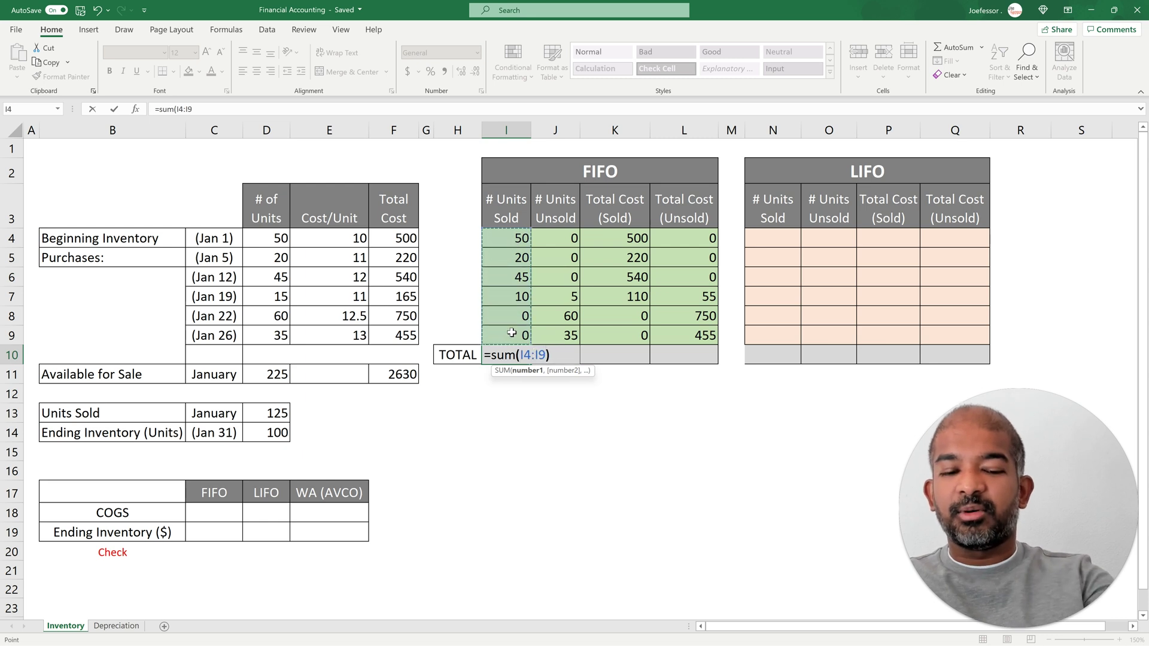
pyautogui.write(')')
pyautogui.hotkey('ctrl', 'Return')
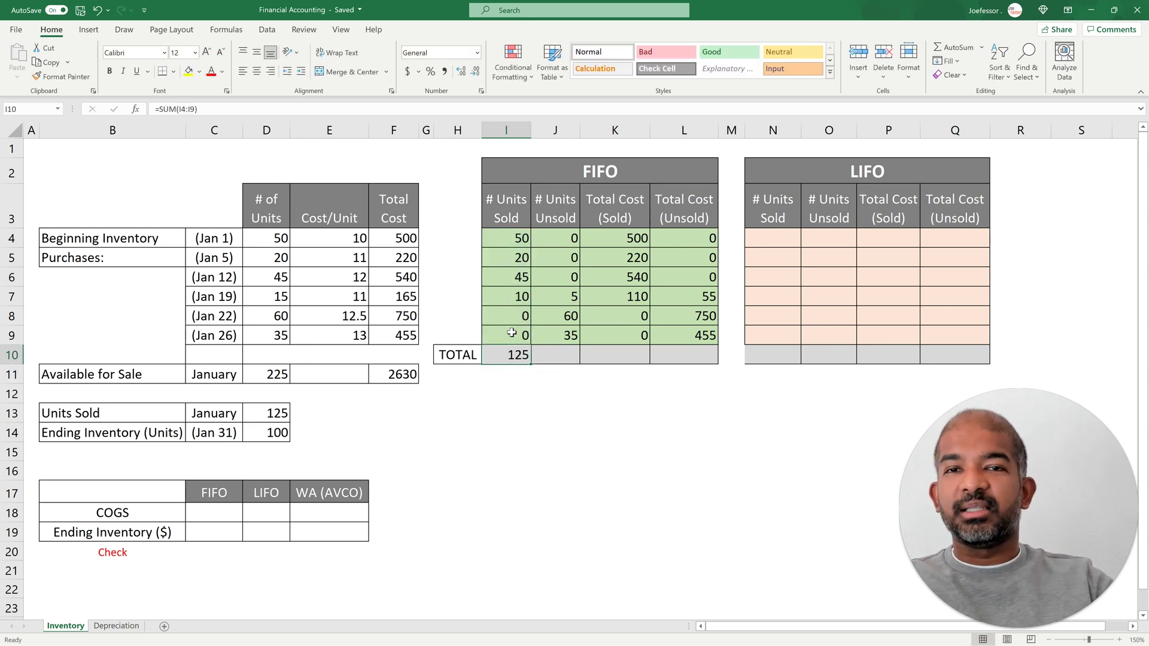
# Copy the total formula from I10 to J10:L10 for the unsold units and both FIFO cost columns
pyautogui.hotkey('ctrl', 'c')
pyautogui.press('Right')
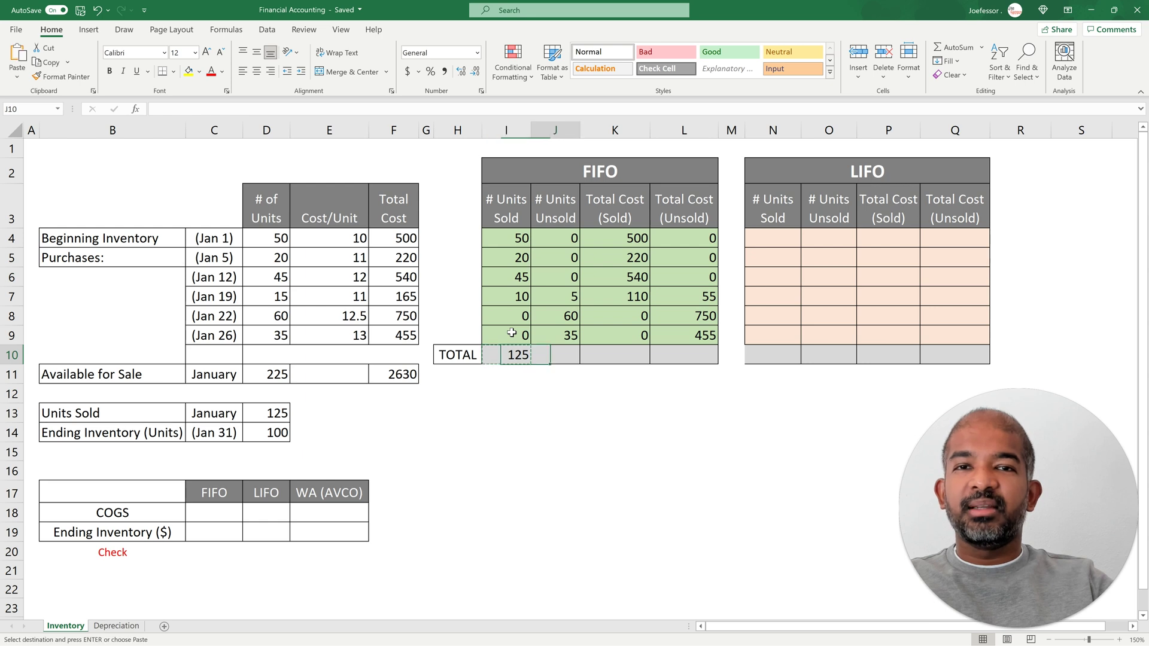
pyautogui.hotkey('shift', 'Right')
pyautogui.hotkey('shift', 'Right')
pyautogui.hotkey('ctrl', 'v')
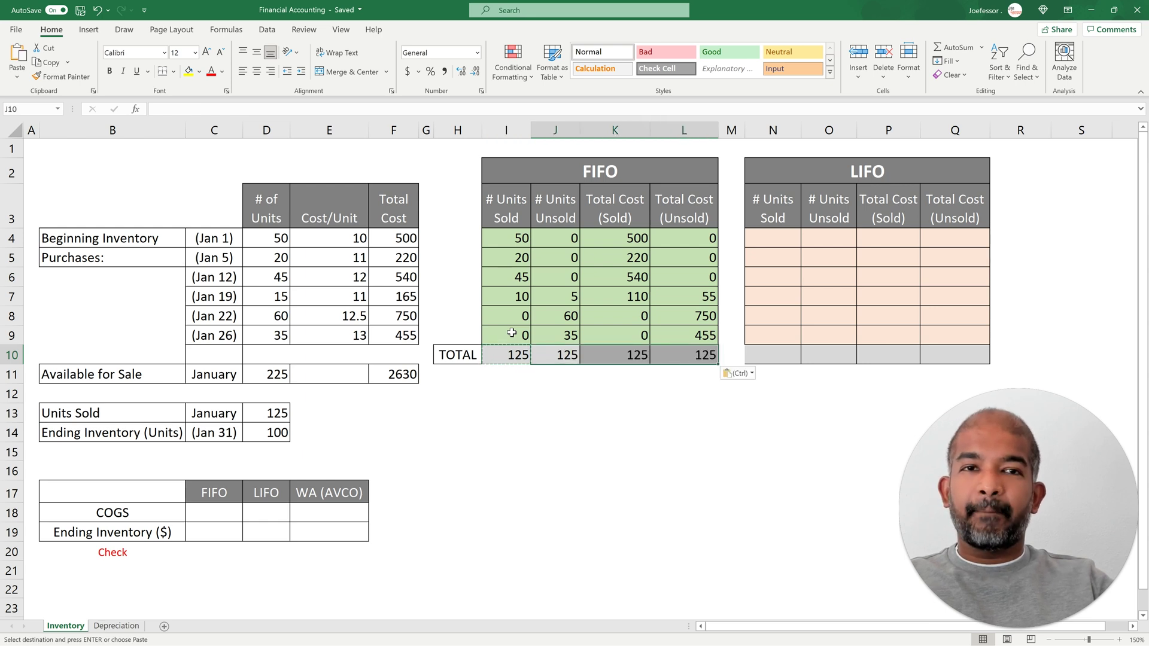
pyautogui.press('Left')
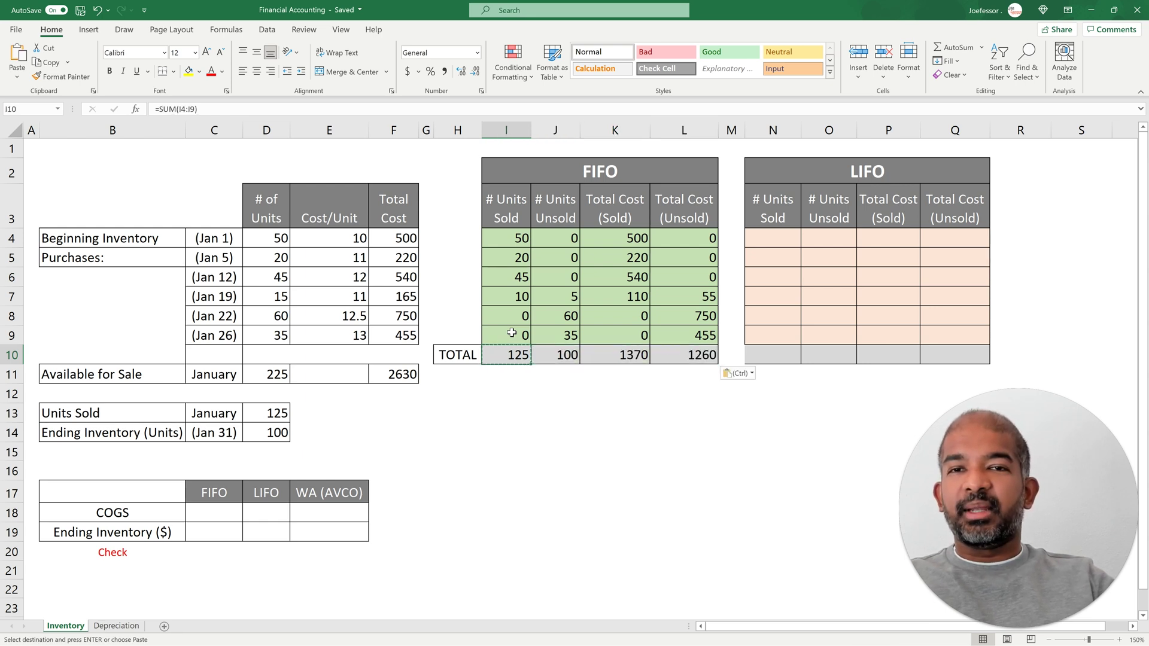
pyautogui.press('Right')
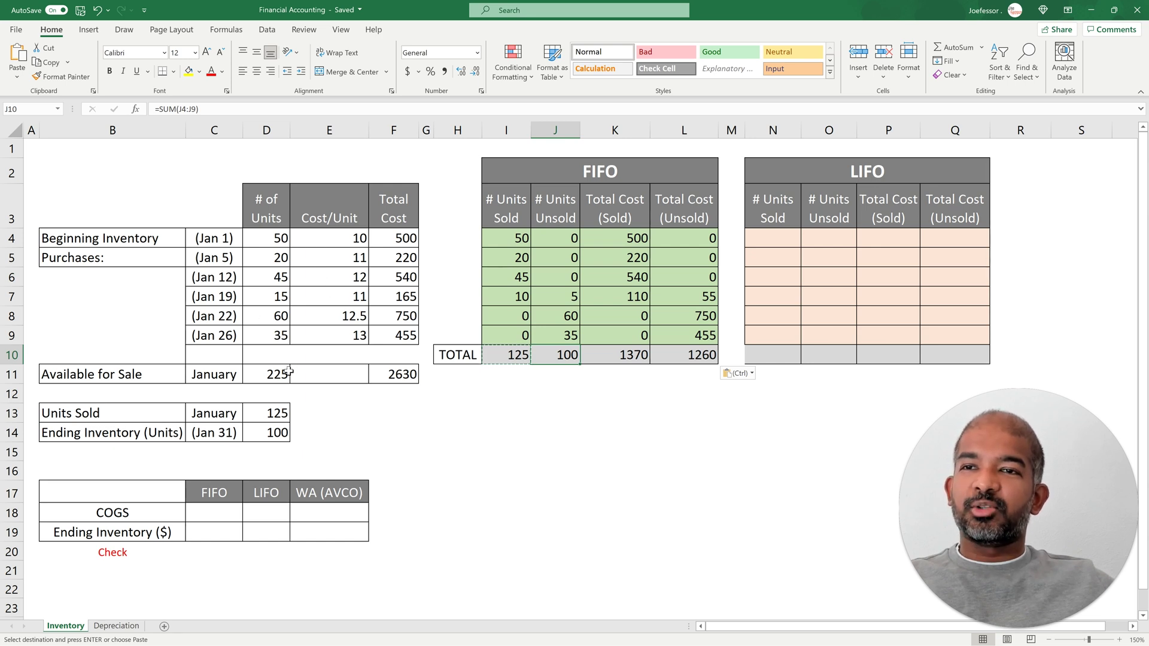
pyautogui.click(280, 339)
pyautogui.click(214, 336)
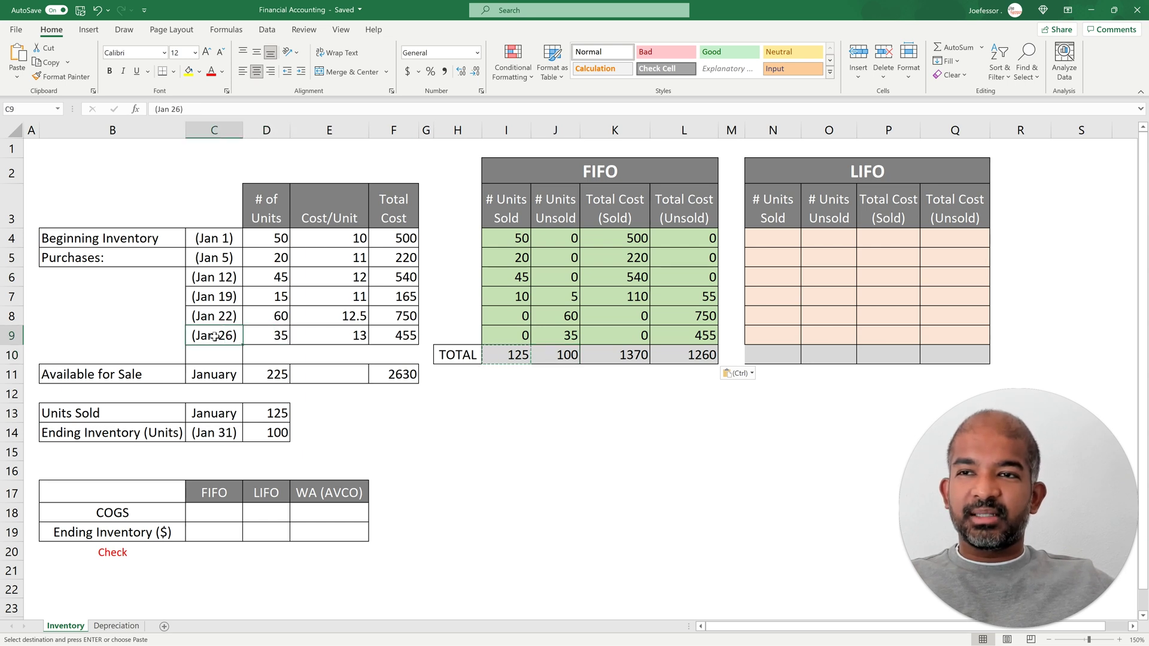
# Calculate the LIFO units sold from the Jan 26 purchase in N9 with the formula =MIN(D9,D13)
pyautogui.click(280, 314)
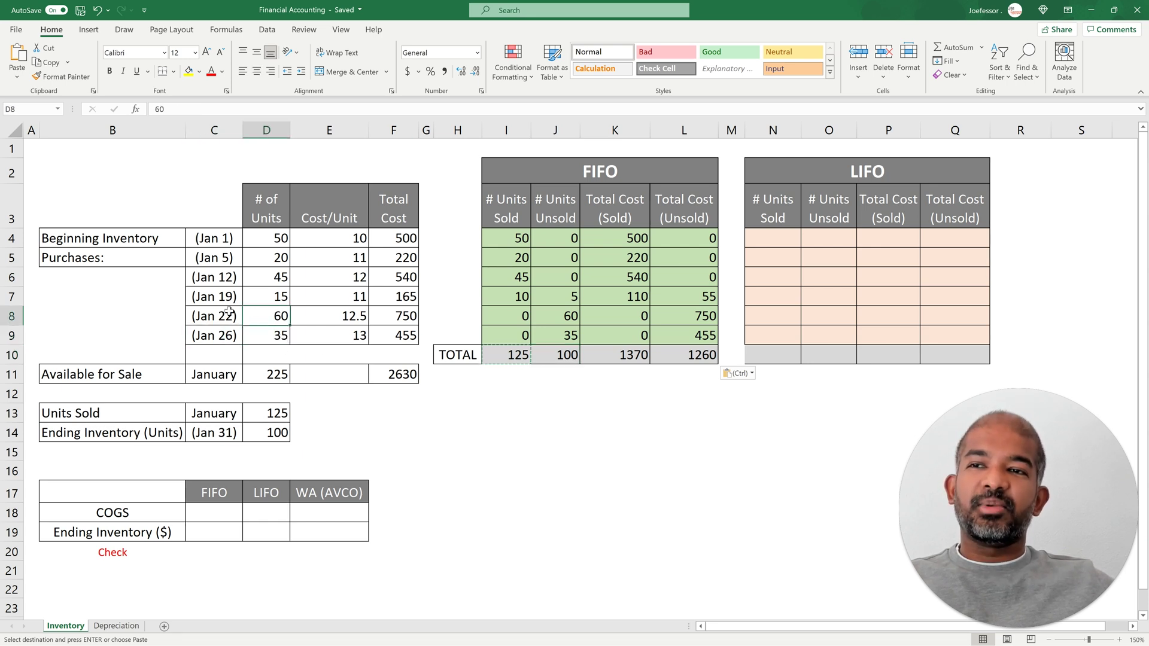
pyautogui.click(197, 316)
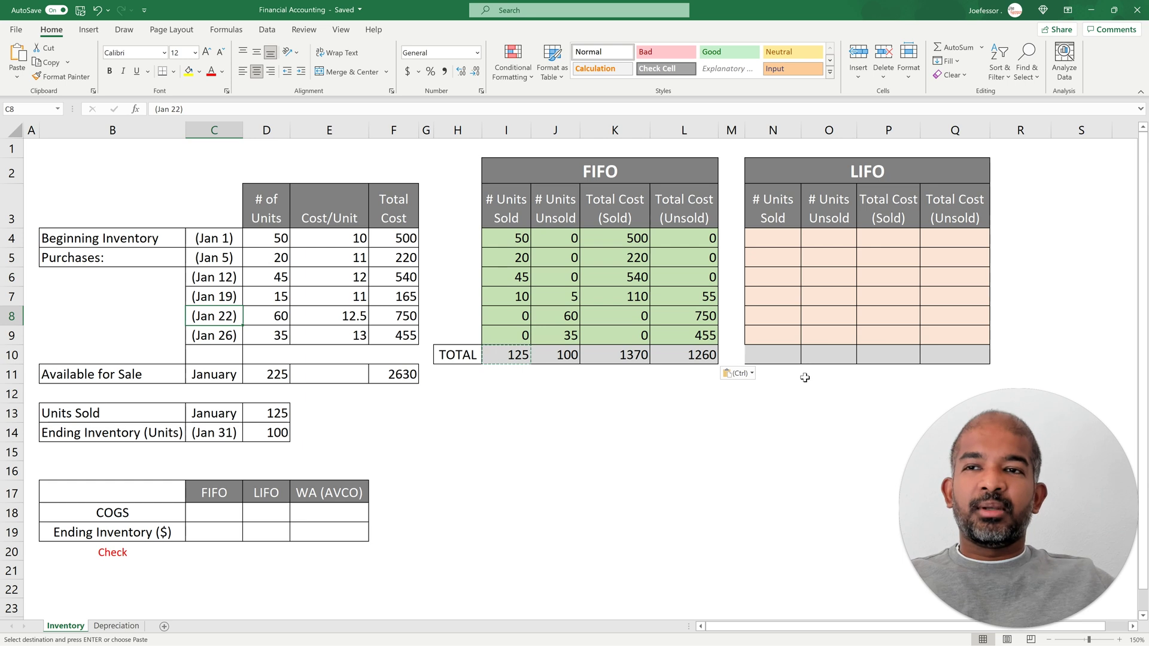
pyautogui.click(773, 335)
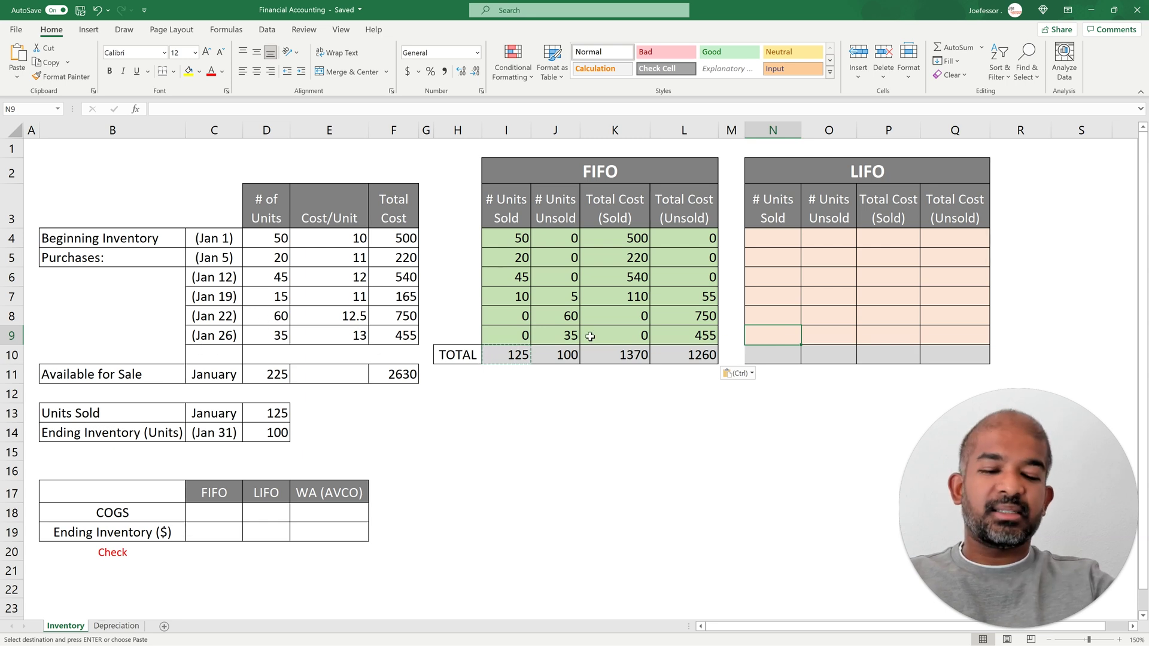
pyautogui.write('=min(')
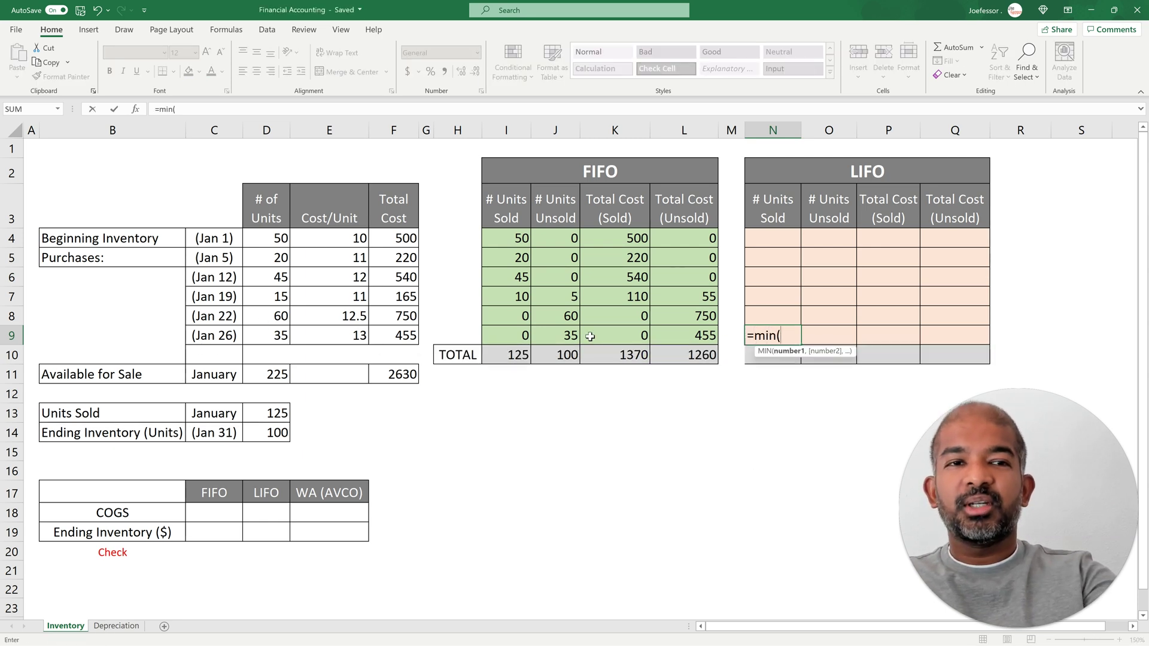
pyautogui.click(271, 340)
pyautogui.write(',')
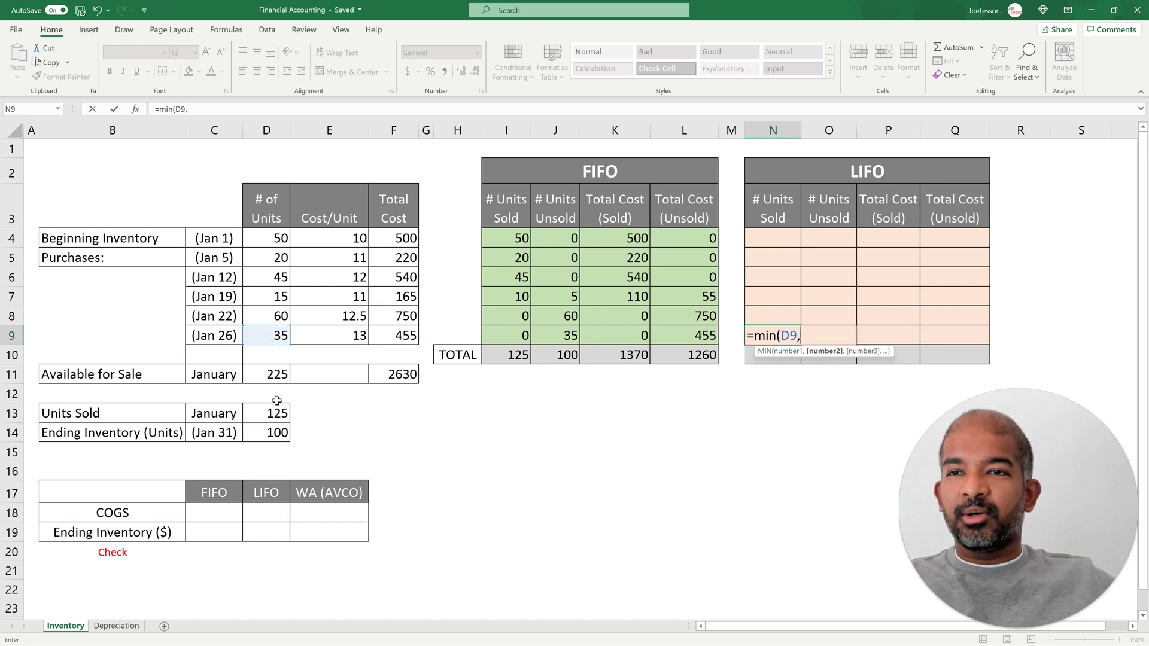
pyautogui.click(271, 414)
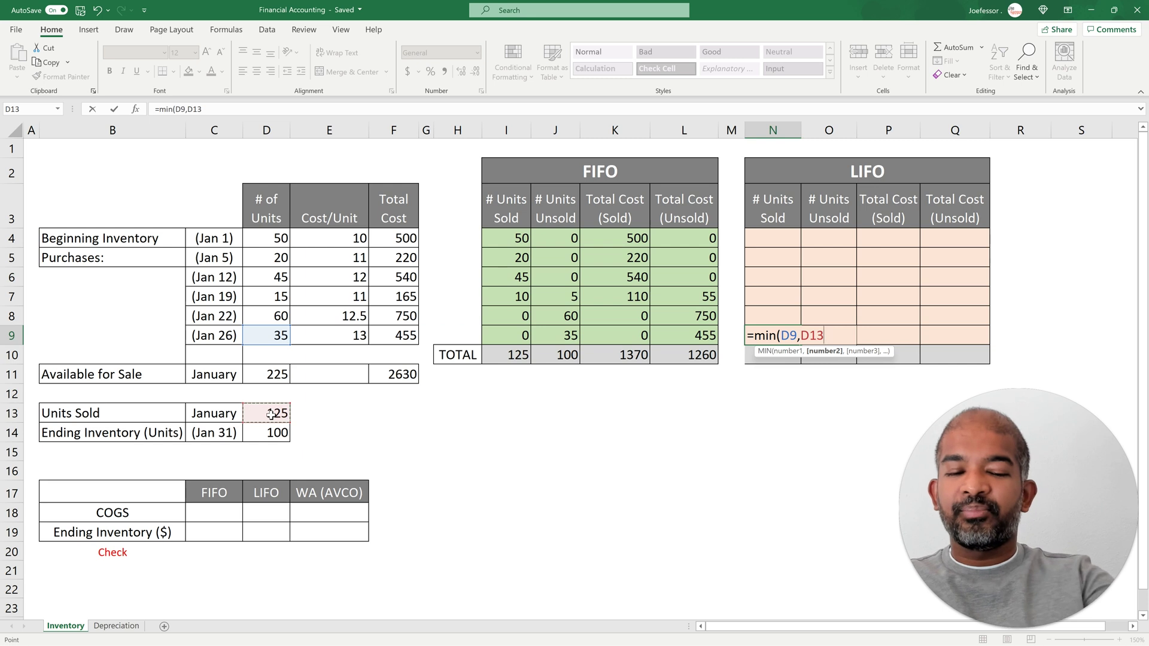
pyautogui.write(')')
pyautogui.press('Return')
pyautogui.press('Up')
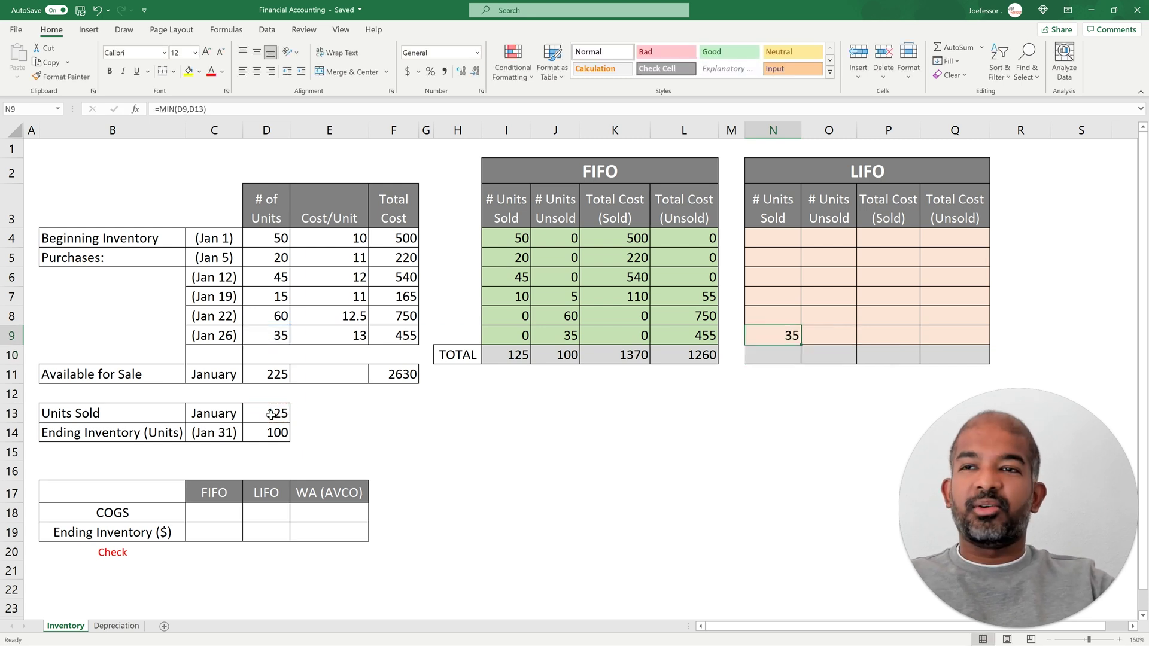
# Calculate the LIFO units sold from the Jan 22 purchase in N8 with the formula =MIN(D8,D13-N9)
pyautogui.press('Up')
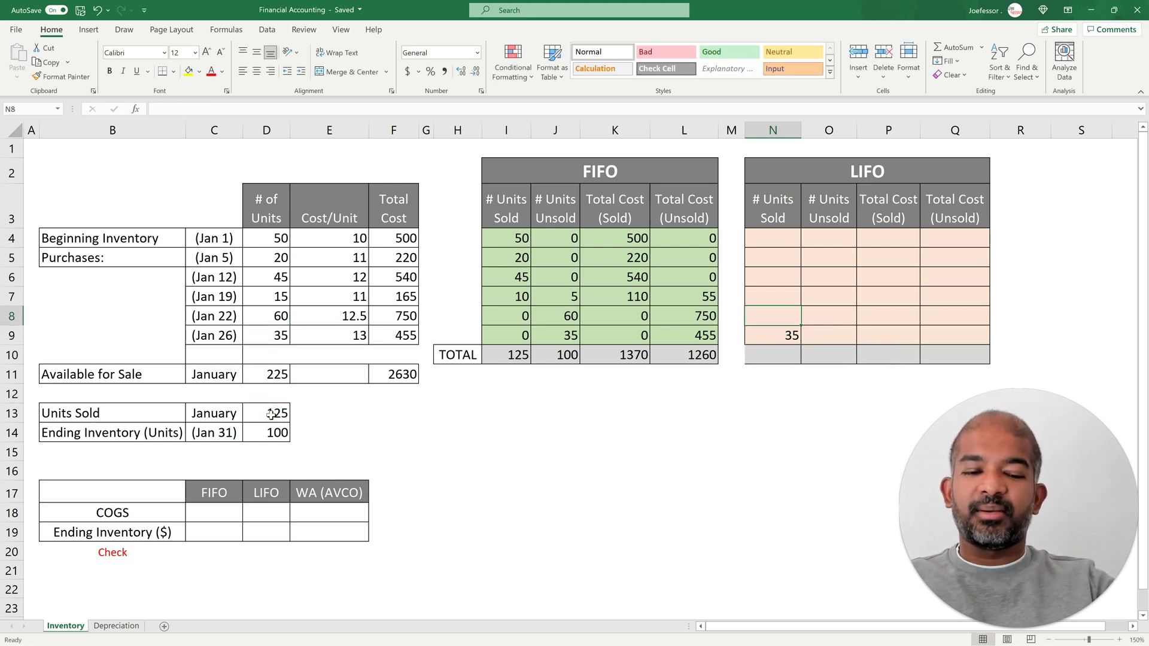
pyautogui.write('=')
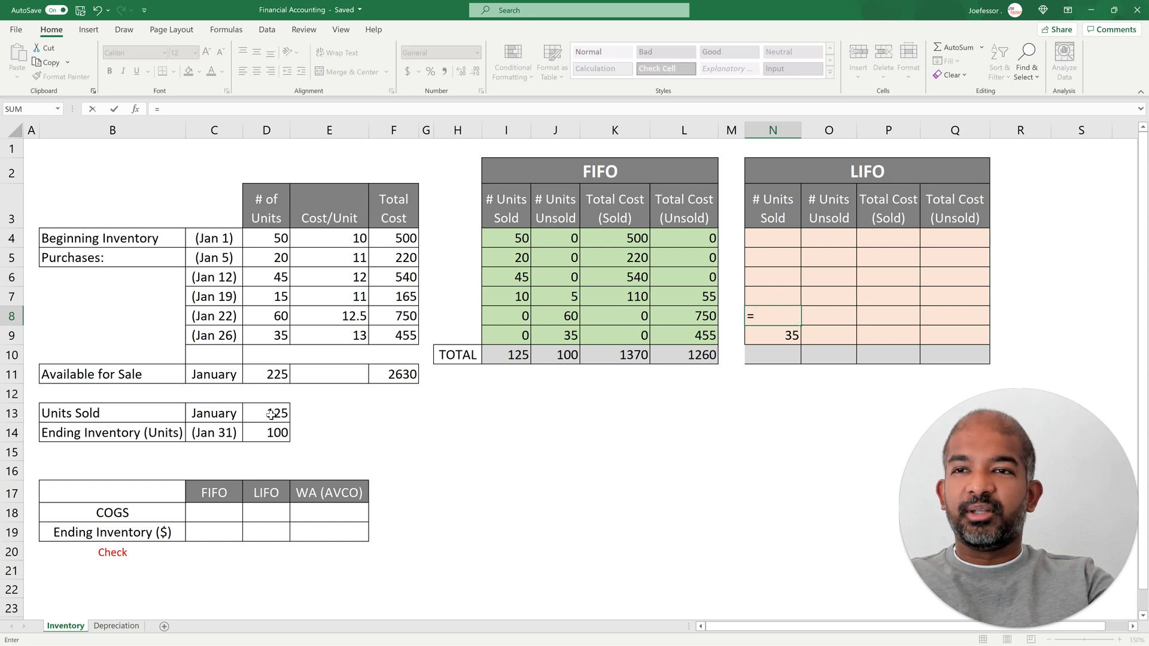
pyautogui.write('min(')
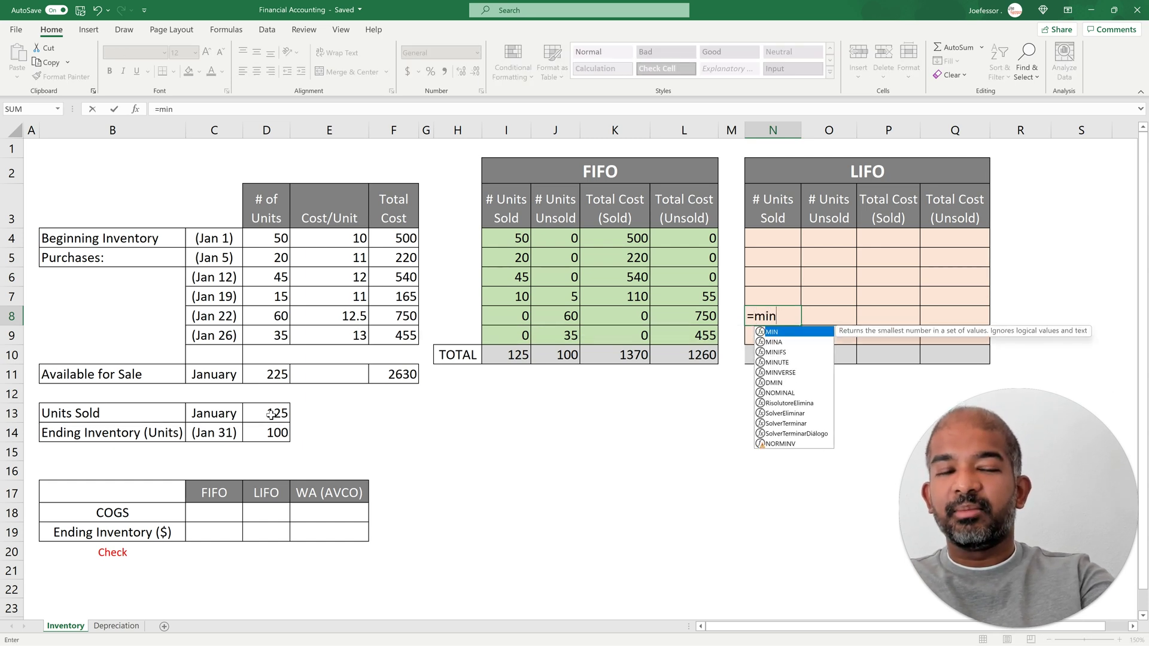
pyautogui.click(273, 322)
pyautogui.write(',')
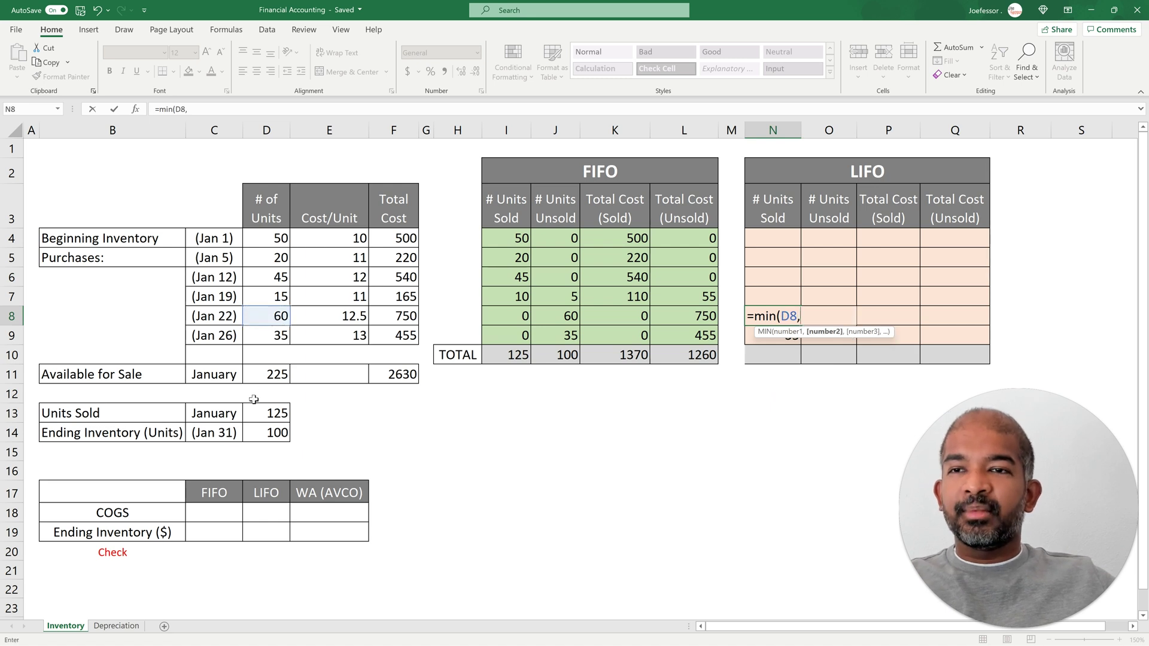
pyautogui.click(266, 415)
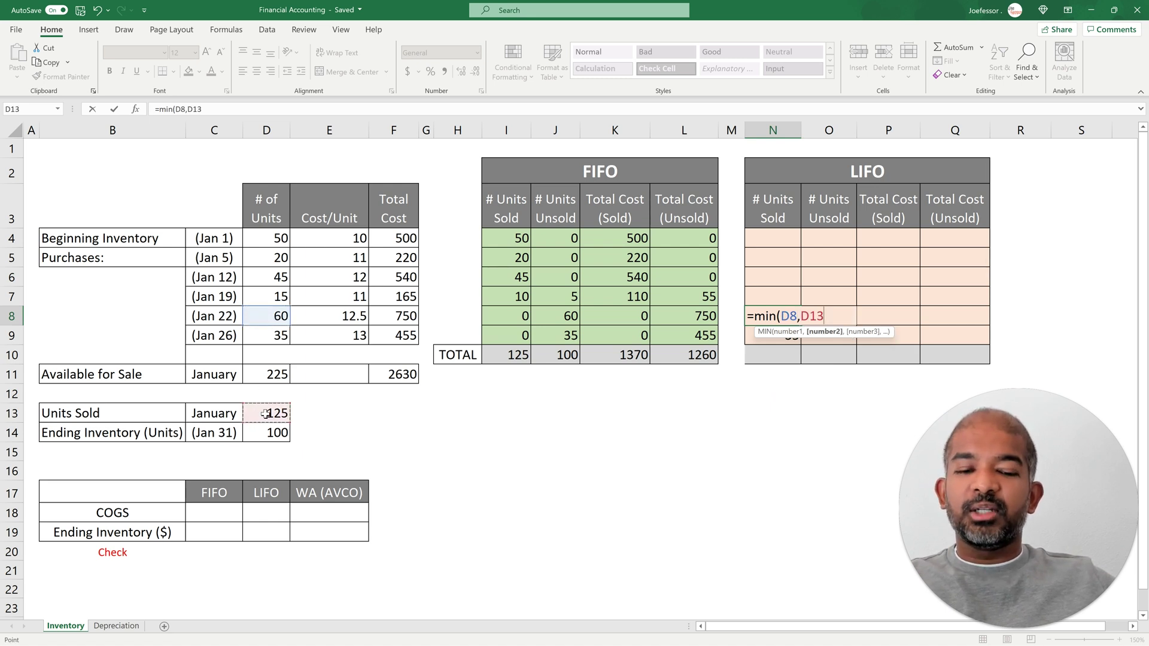
pyautogui.write('-')
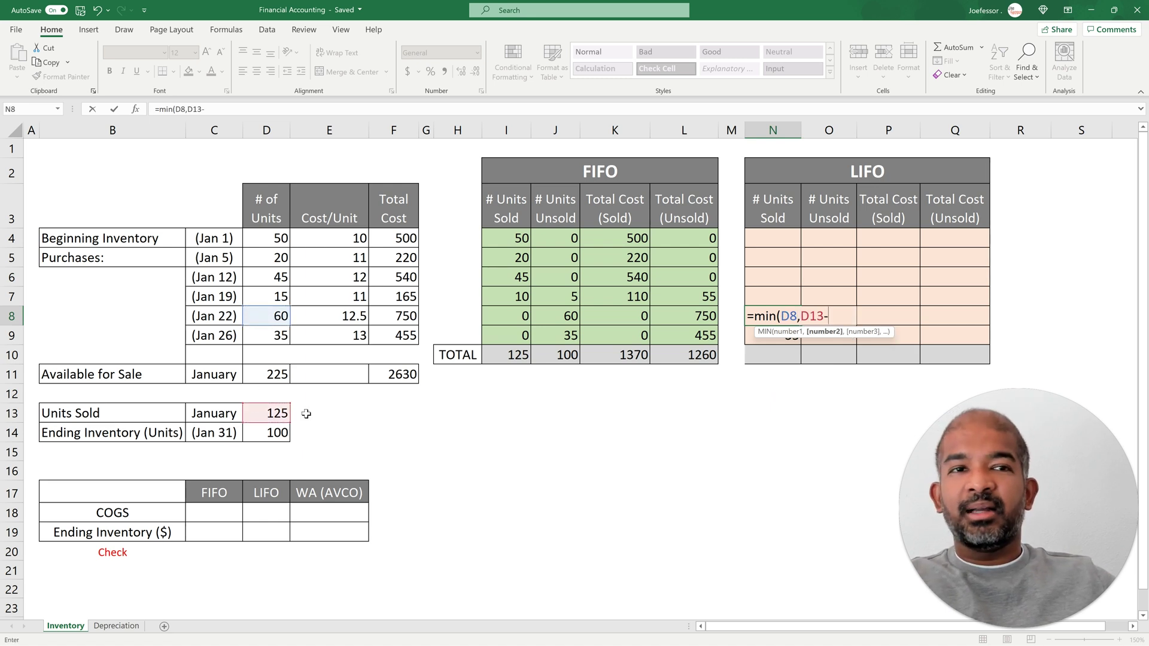
pyautogui.click(754, 340)
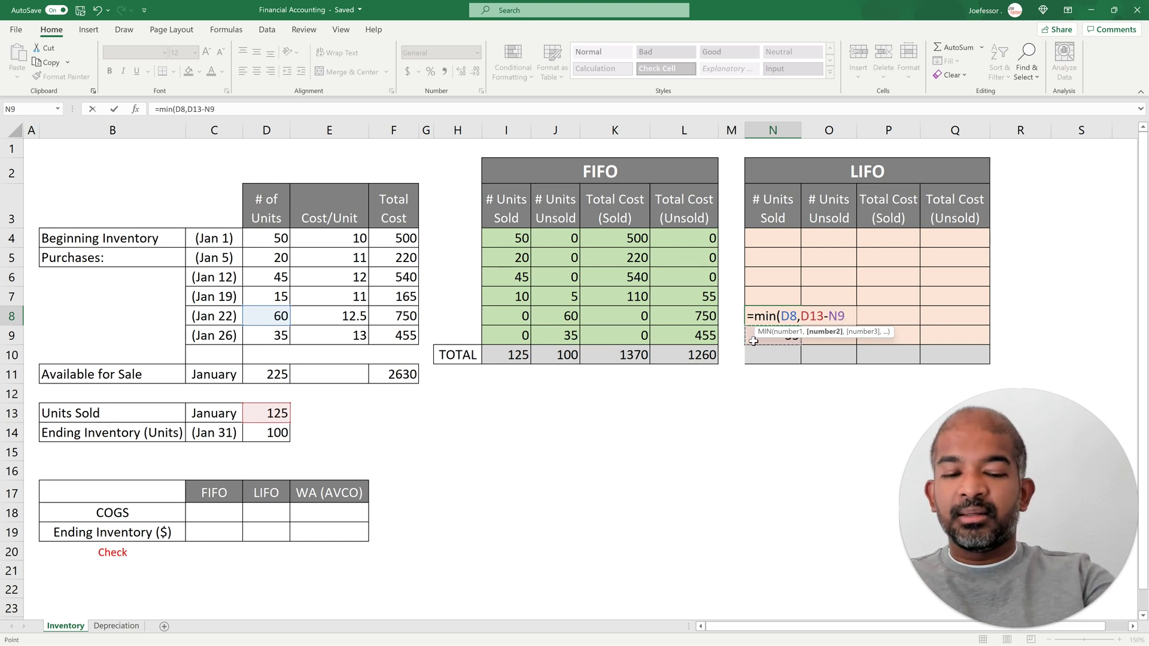
pyautogui.write(')')
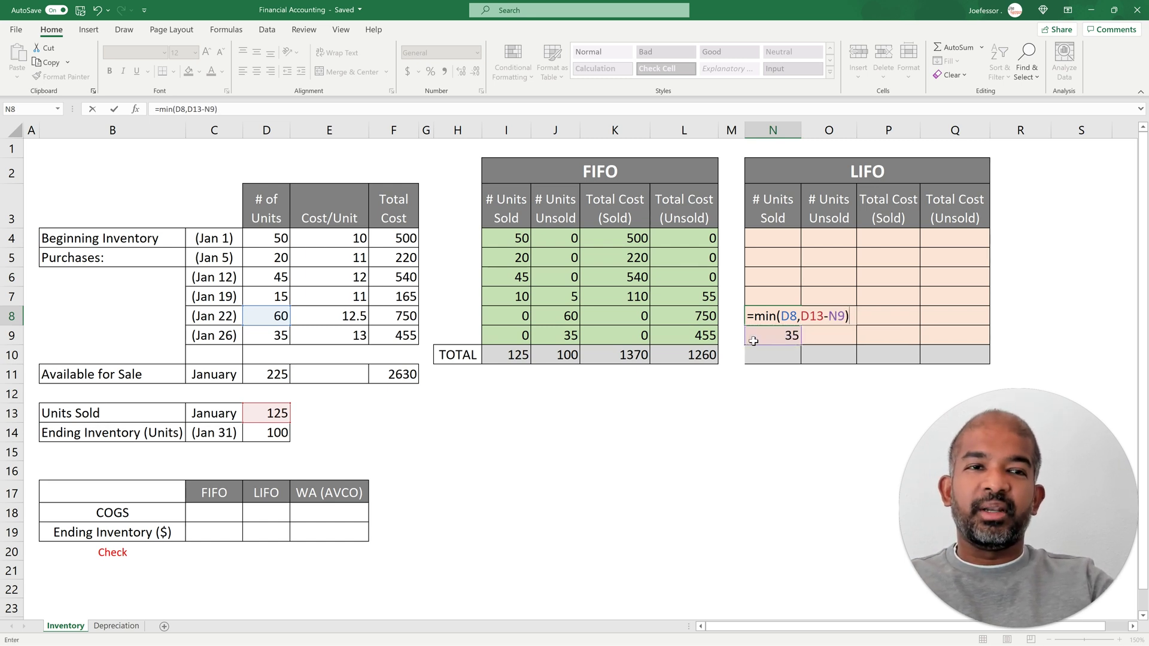
pyautogui.hotkey('ctrl', 'Return')
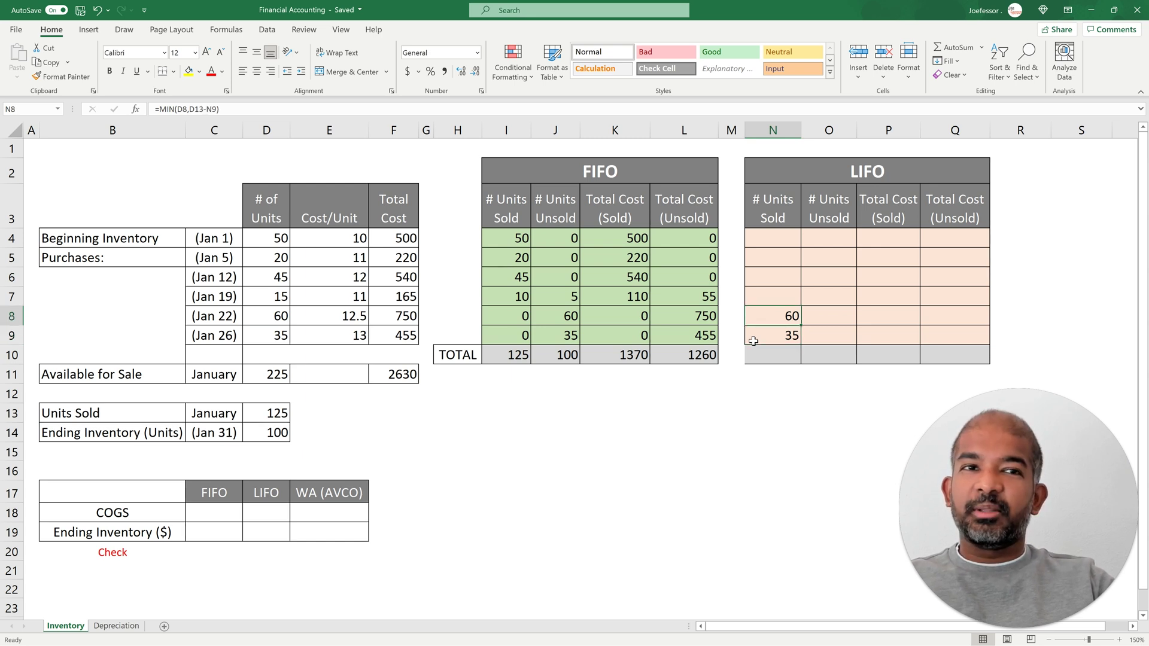
# Calculate the LIFO units sold from the Jan 19 purchase in N7 with the formula =MIN(D7,D13-SUM(N8:N9))
pyautogui.press('Up')
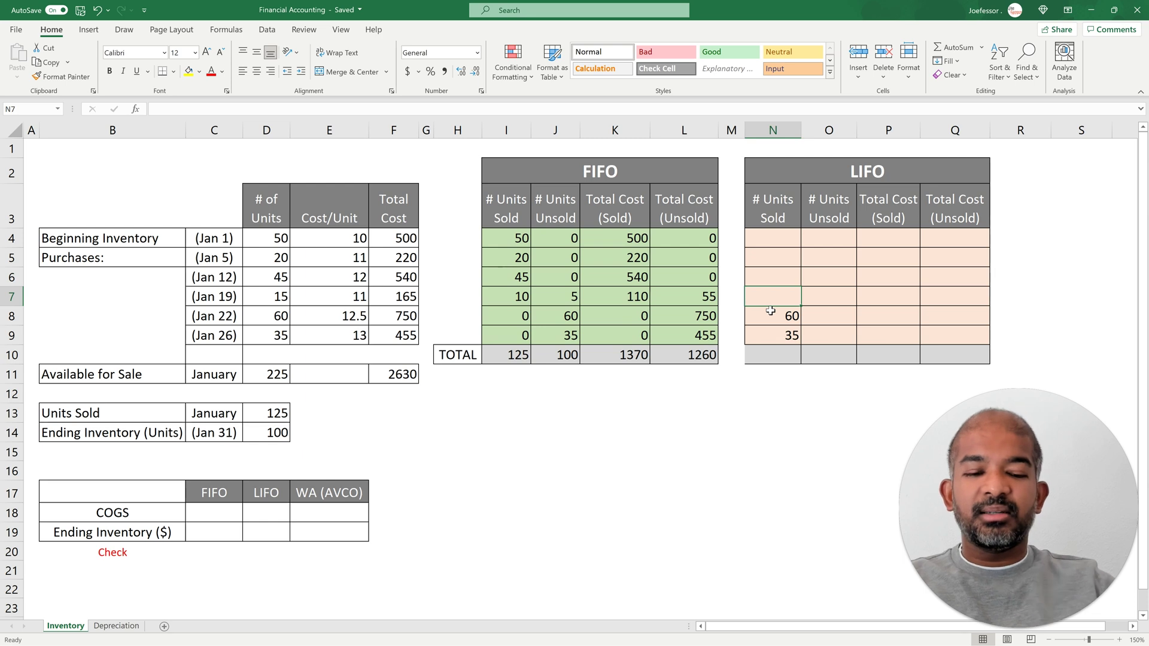
pyautogui.write('=min(')
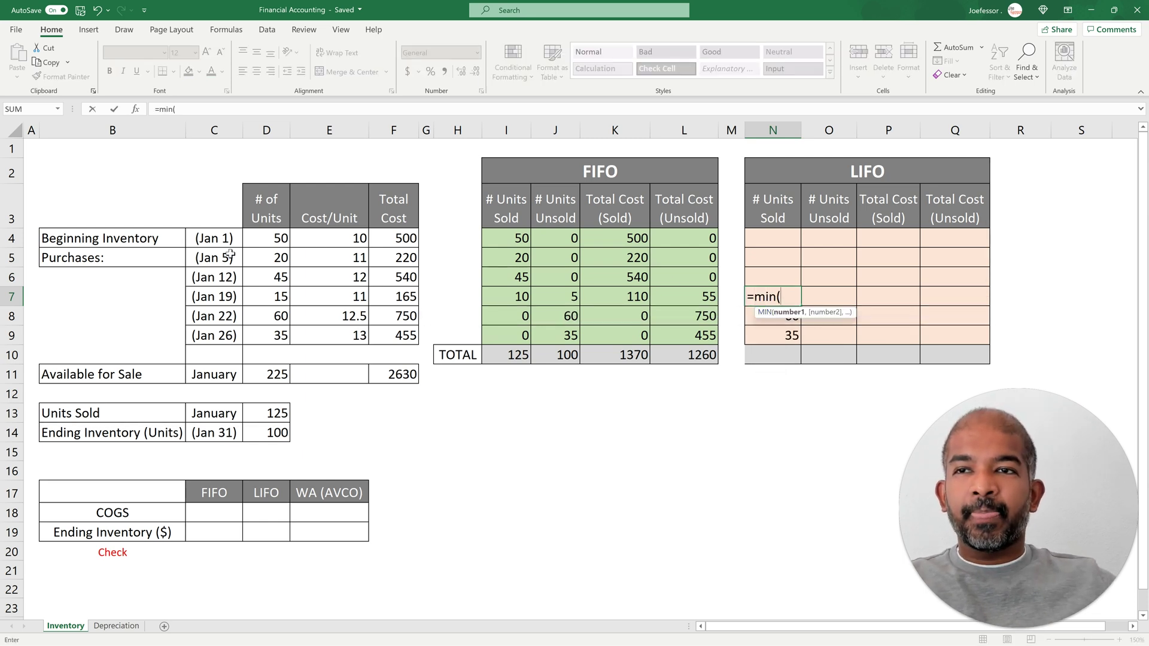
pyautogui.click(254, 301)
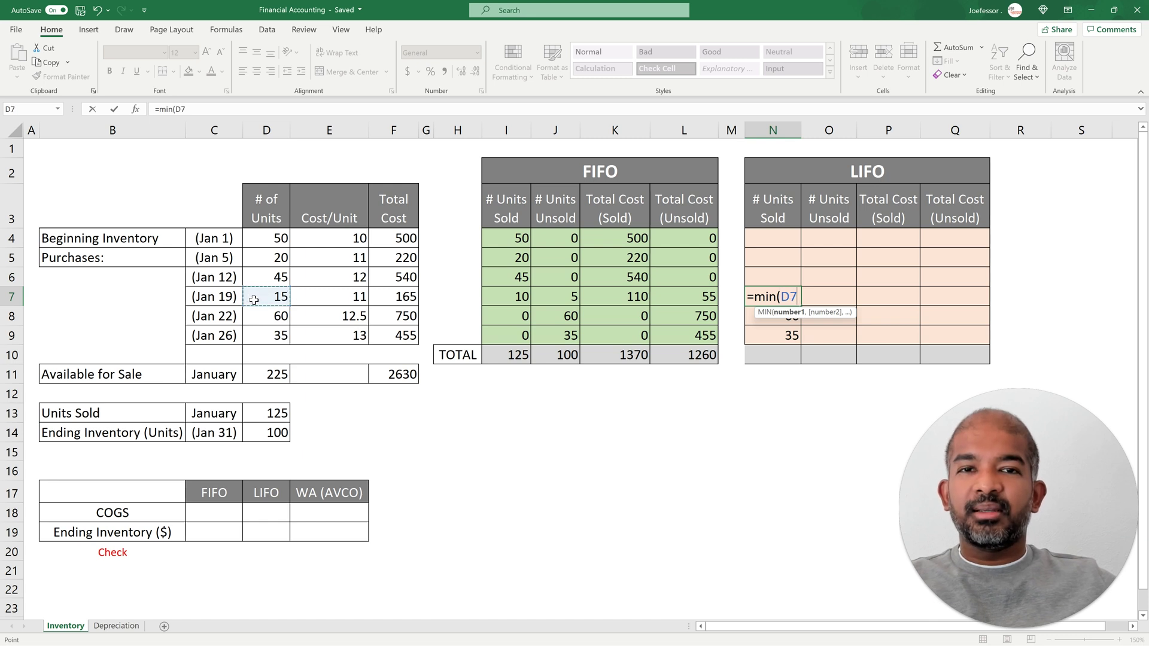
pyautogui.write(',')
pyautogui.click(276, 414)
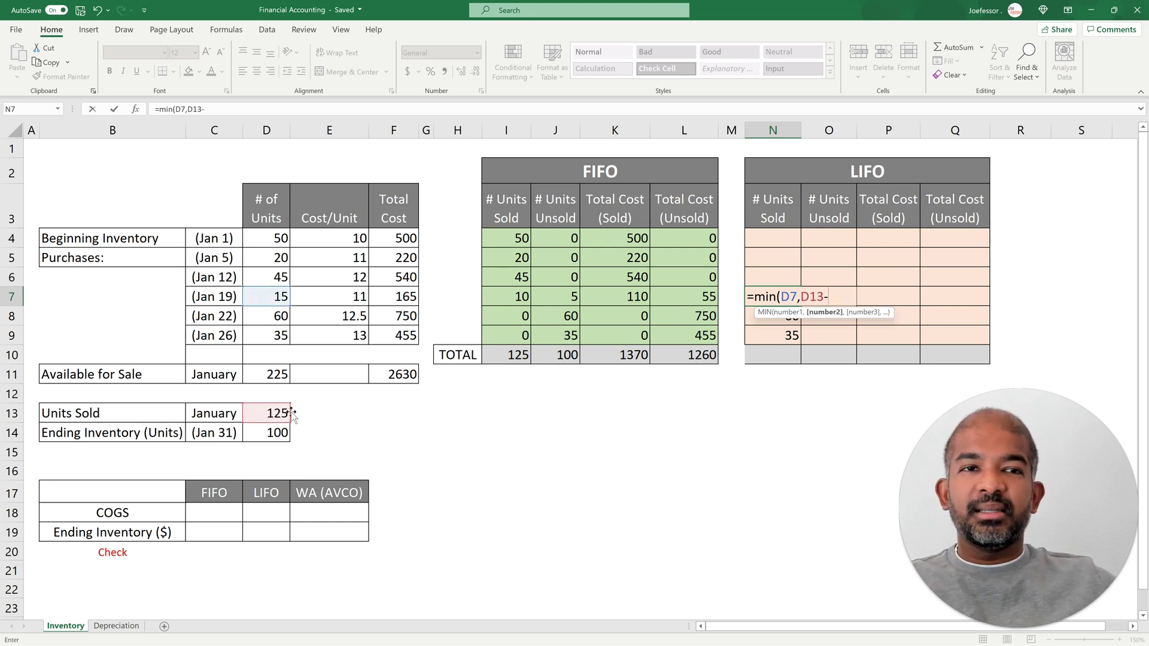
pyautogui.write('-')
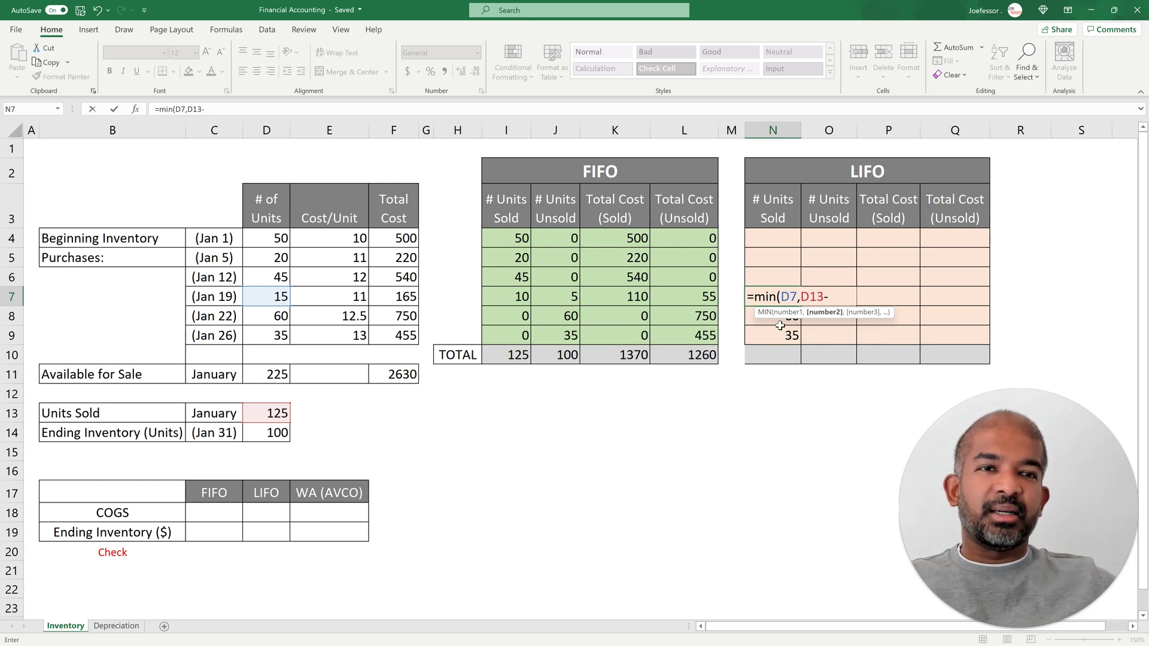
pyautogui.write('sju')
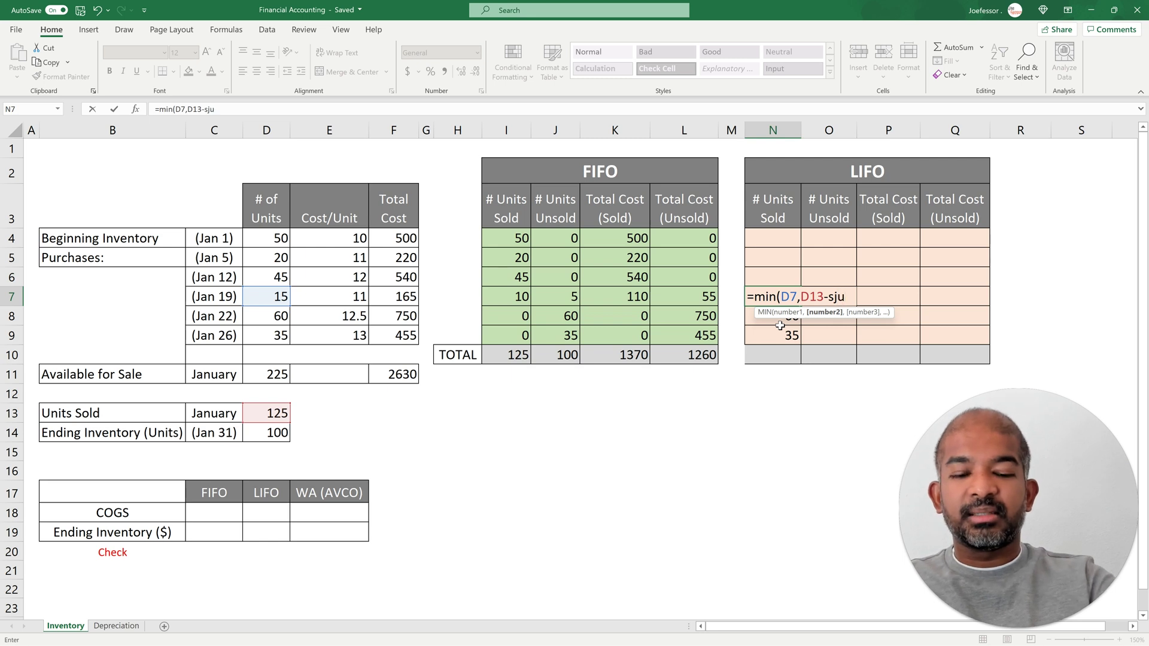
pyautogui.press('BackSpace')
pyautogui.write('um')
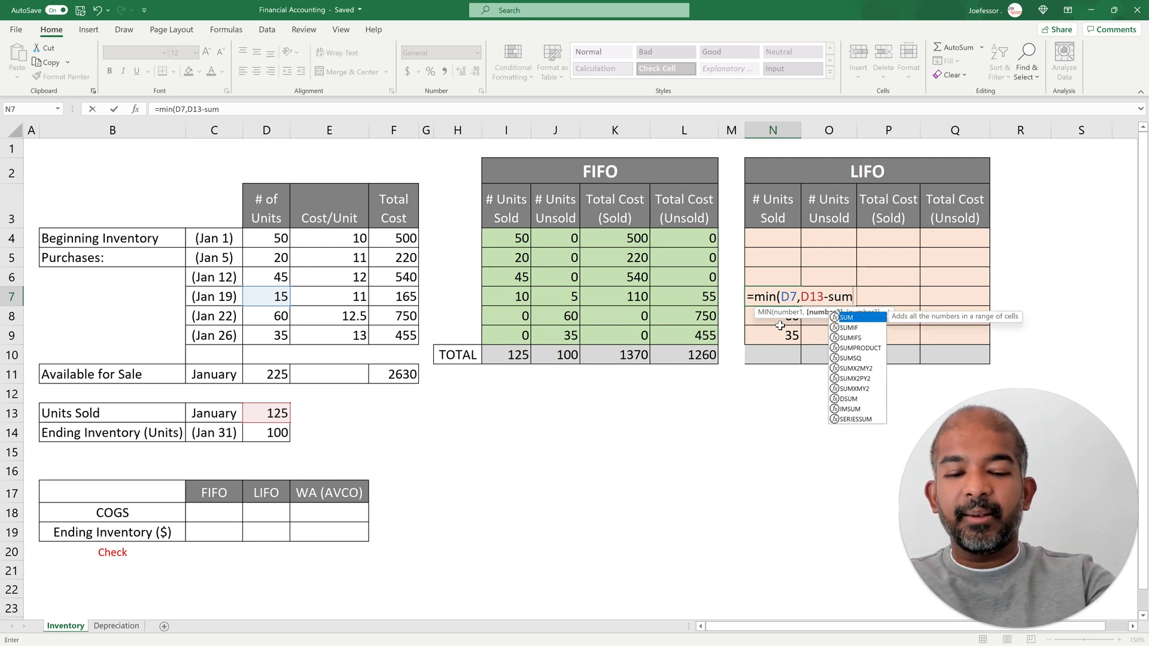
pyautogui.write('(')
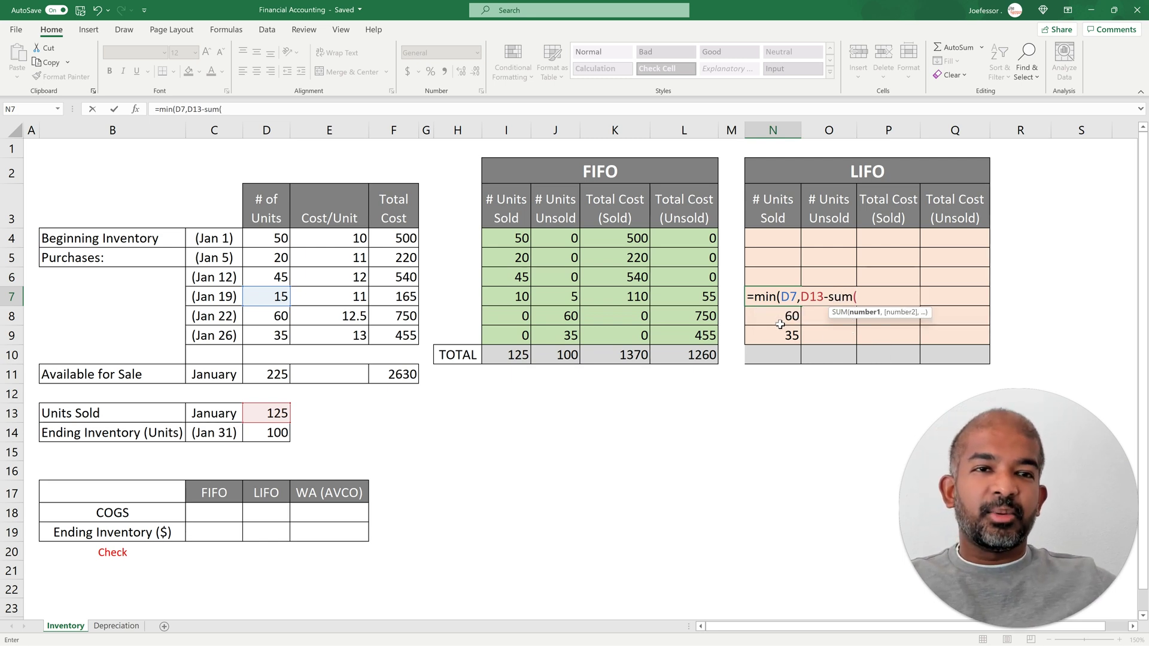
pyautogui.moveTo(780, 316); pyautogui.dragTo(778, 334)
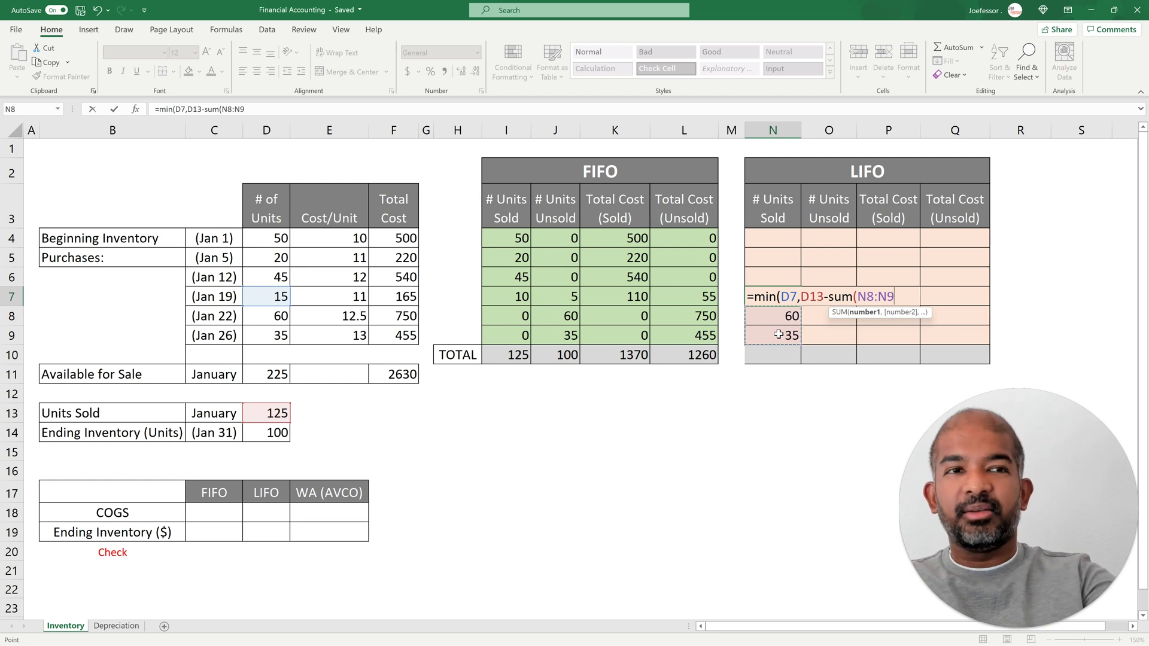
pyautogui.write('))')
pyautogui.hotkey('ctrl', 'Return')
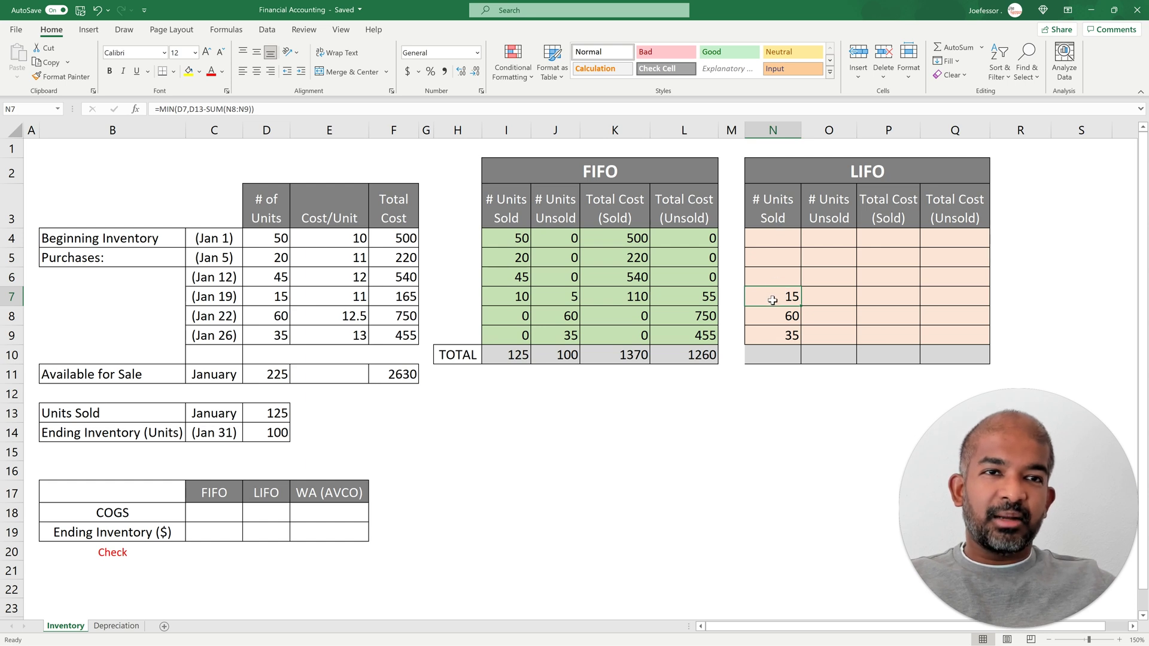
# Lock the row references in the N7 formula so it reads =MIN(D7,D$13-SUM(N8:N$9))
pyautogui.click(196, 113)
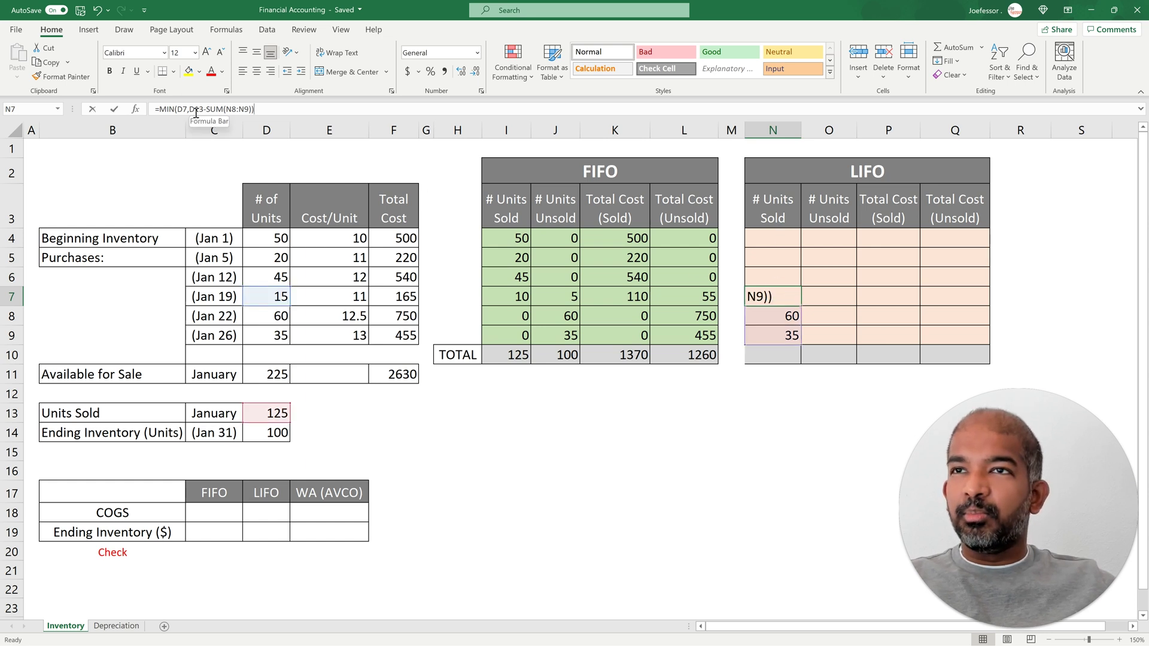
pyautogui.write('$')
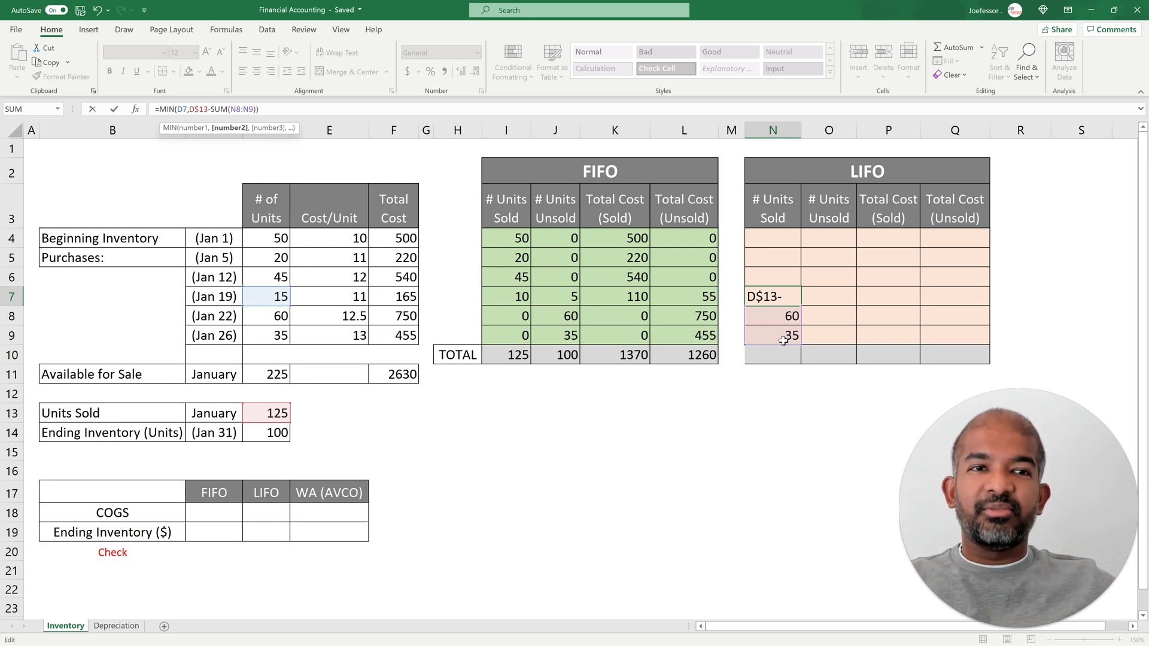
pyautogui.click(251, 112)
pyautogui.write('$')
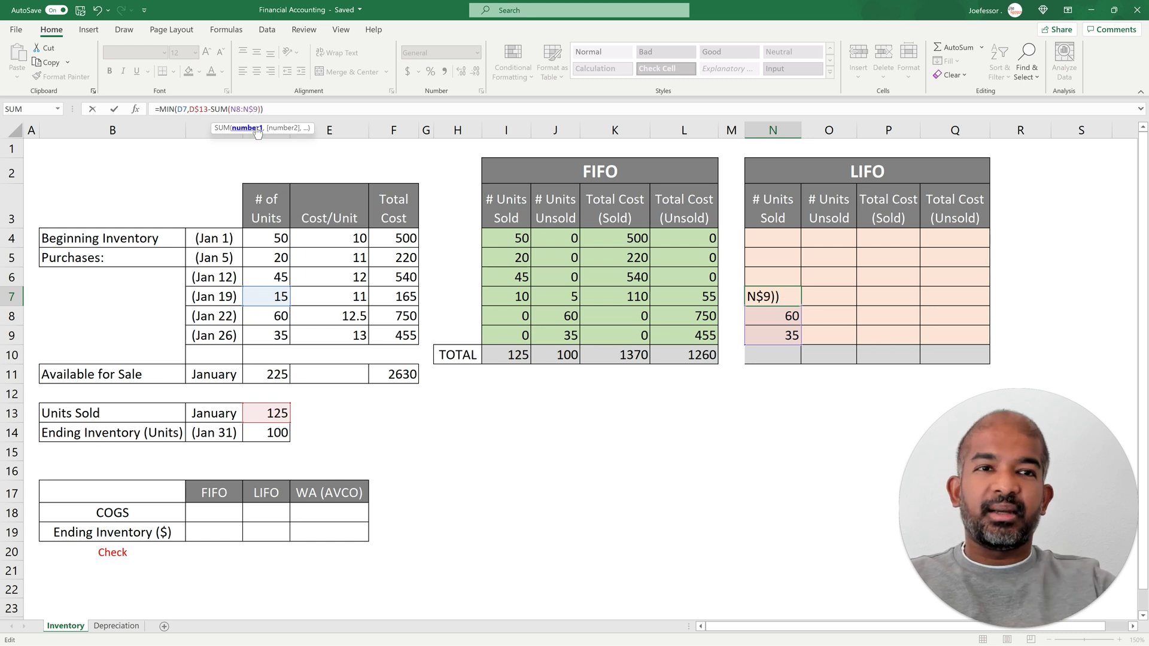
pyautogui.hotkey('ctrl', 'Return')
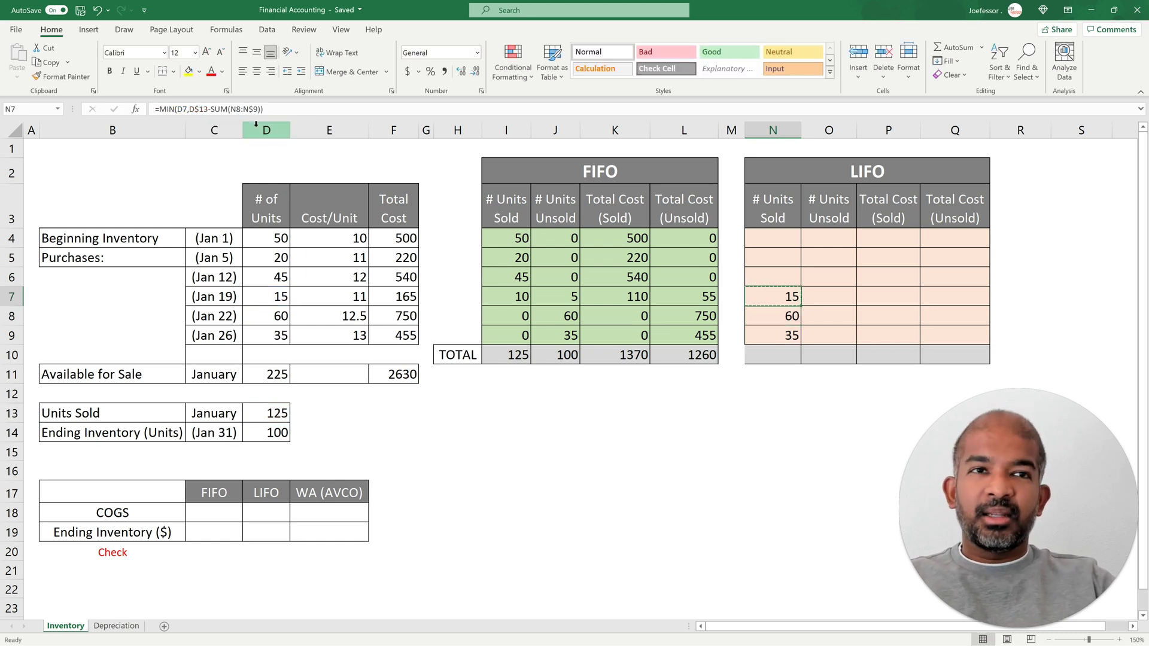
# Copy the LIFO units sold formula from N7 up into N4:N6
pyautogui.press('Up')
pyautogui.hotkey('shift', 'Up')
pyautogui.hotkey('shift', 'Up')
pyautogui.hotkey('ctrl', 'v')
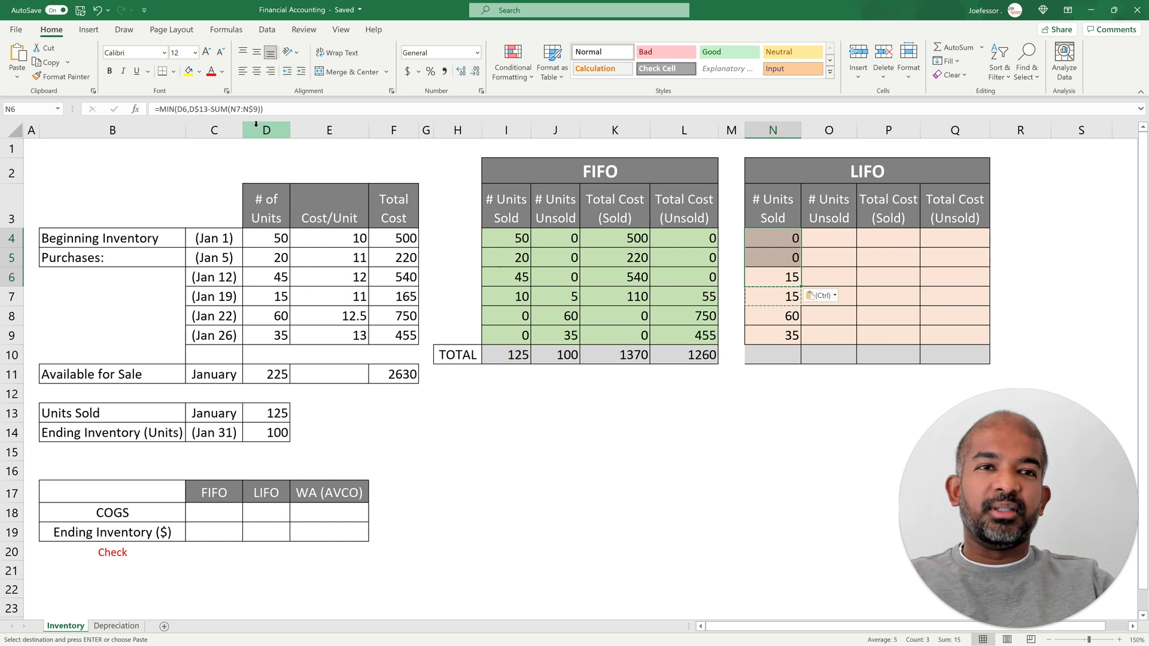
pyautogui.hotkey('shift', 'Down')
pyautogui.hotkey('shift', 'Down')
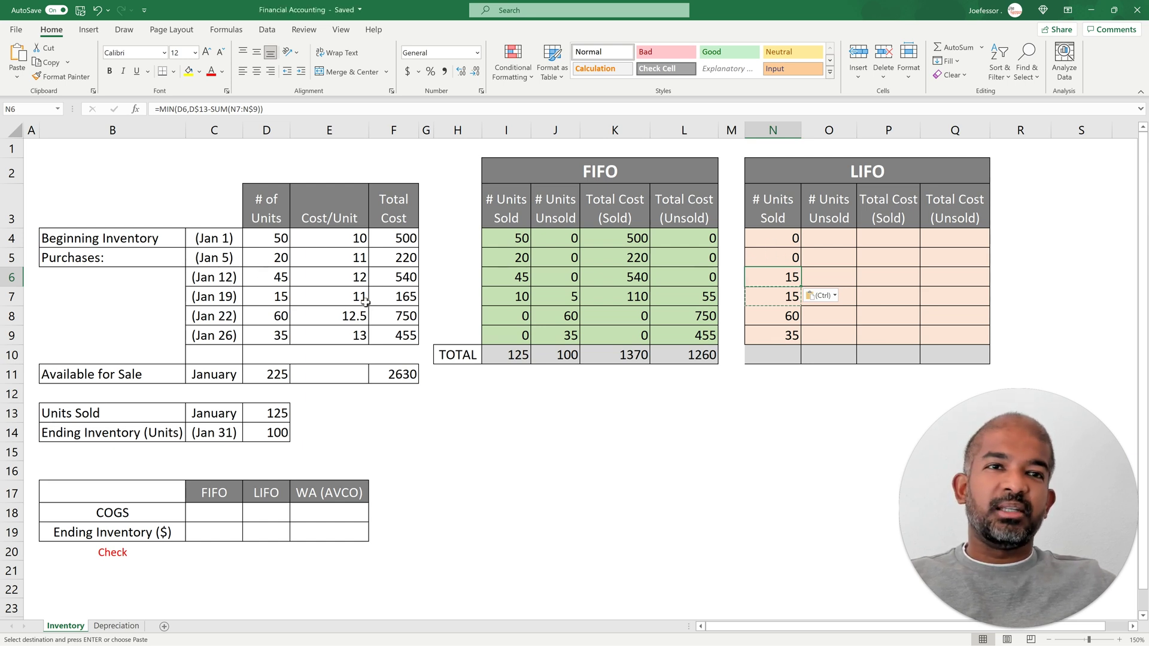
# Calculate the LIFO unsold units for the beginning inventory in O4 with the formula =D4-N4
pyautogui.click(830, 240)
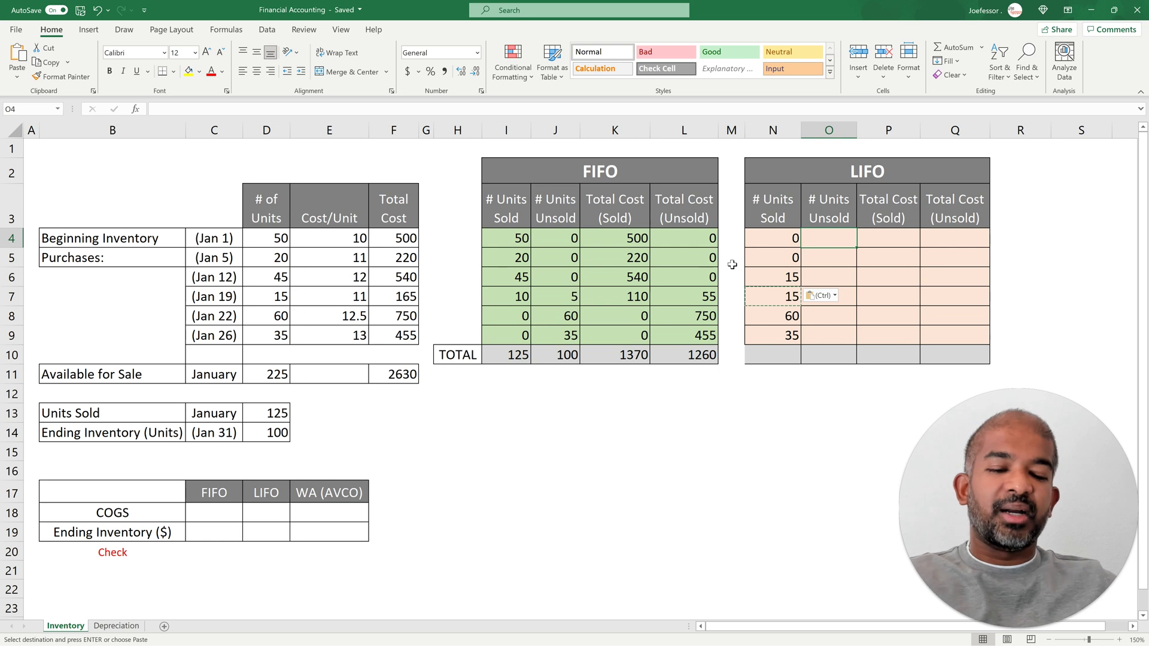
pyautogui.write('=')
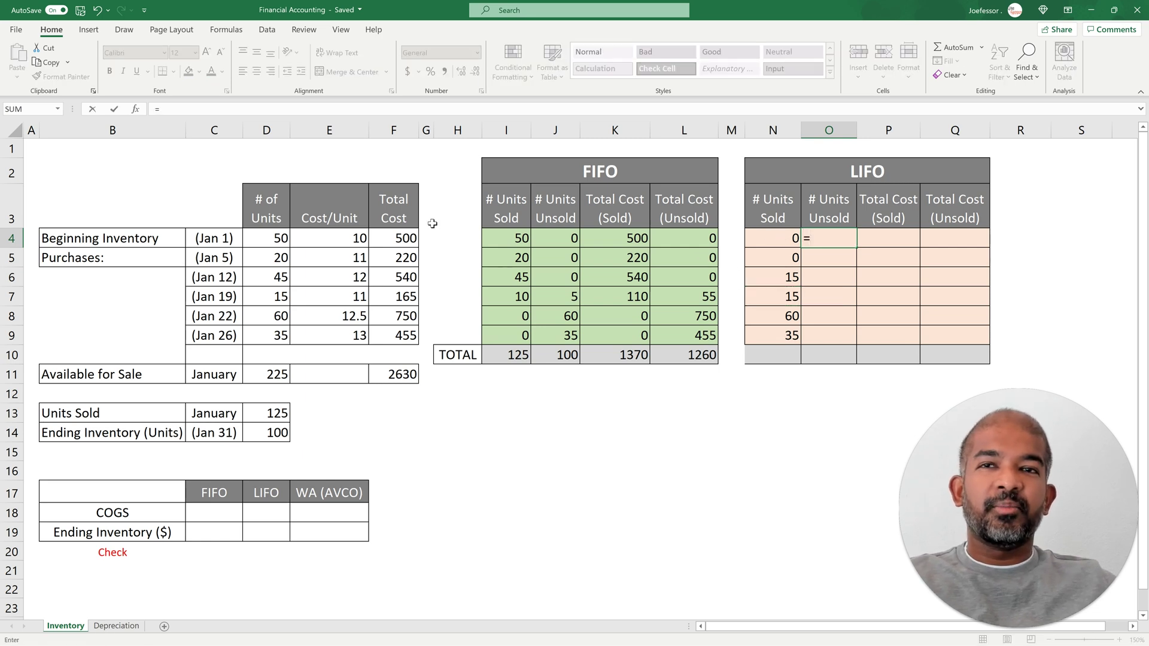
pyautogui.click(265, 239)
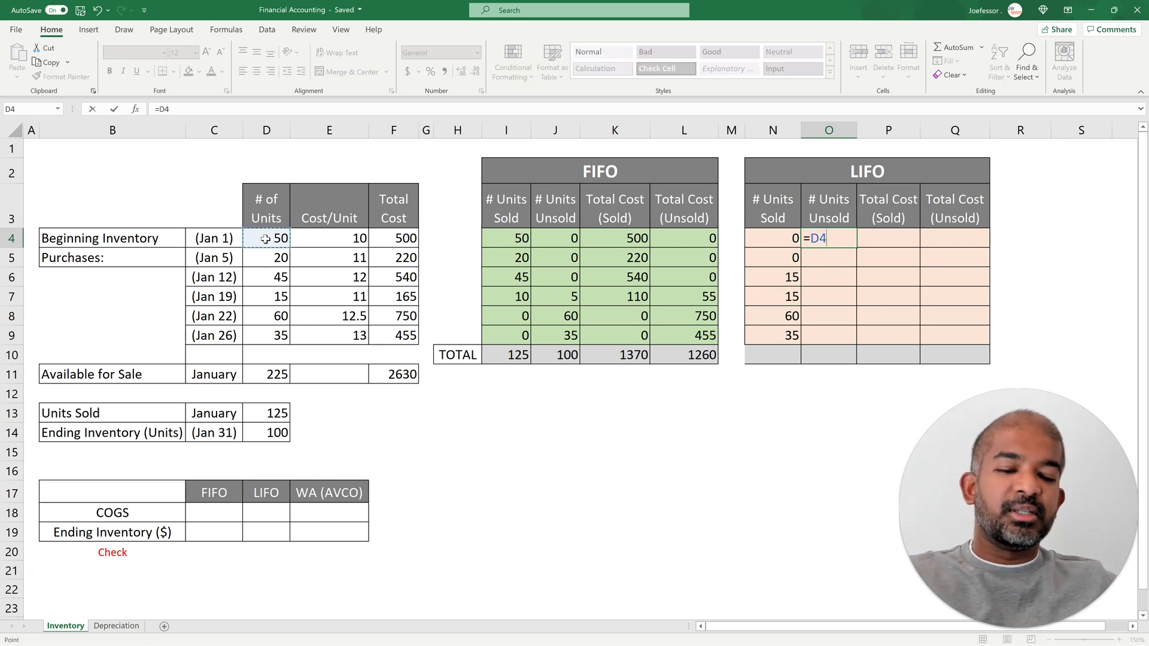
pyautogui.write('-')
pyautogui.click(765, 238)
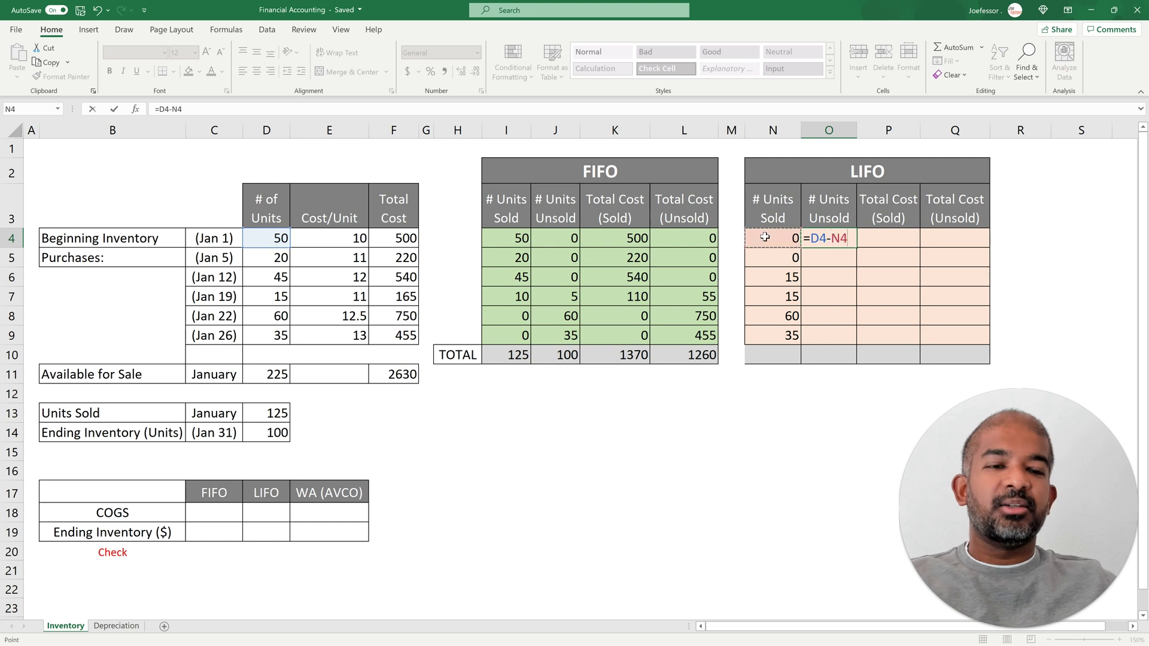
pyautogui.press('Return')
# Fill the LIFO unsold units formula from O4 down through O9
pyautogui.press('Down')
pyautogui.press('Down')
pyautogui.press('Down')
pyautogui.press('Down')
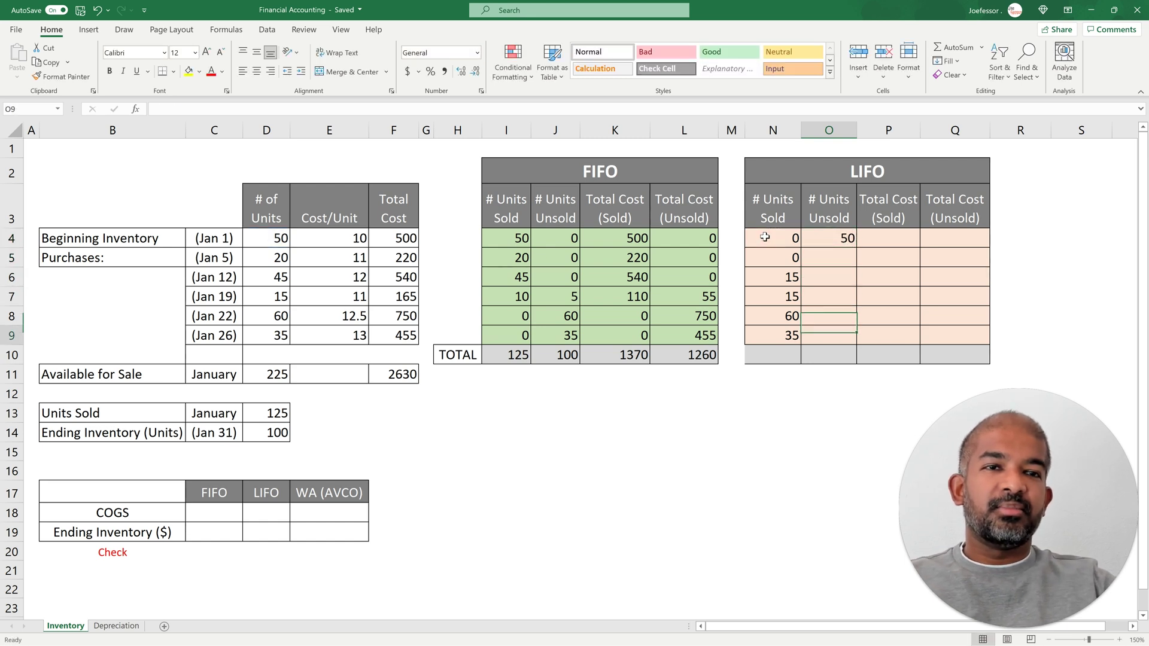
pyautogui.hotkey('shift', 'Up')
pyautogui.hotkey('shift', 'Up')
pyautogui.hotkey('shift', 'Up')
pyautogui.hotkey('shift', 'Up')
pyautogui.hotkey('shift', 'Up')
pyautogui.hotkey('ctrl', 'd')
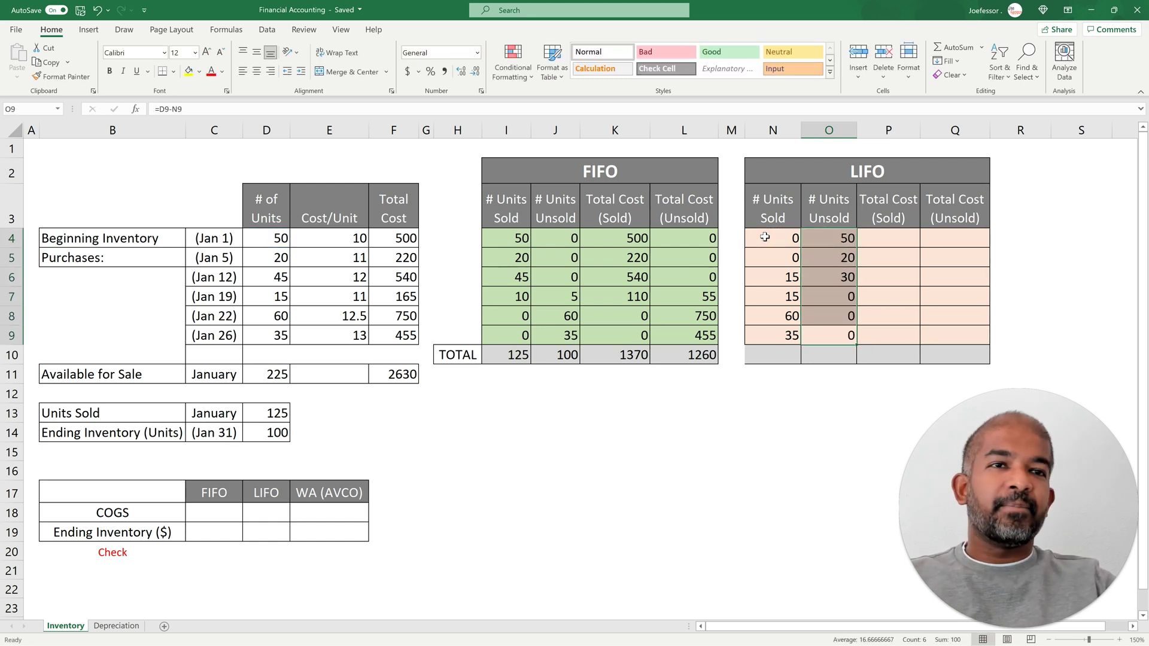
# Calculate the LIFO total cost of sold units for the beginning inventory in P4 with the formula =N4*E4
pyautogui.click(888, 238)
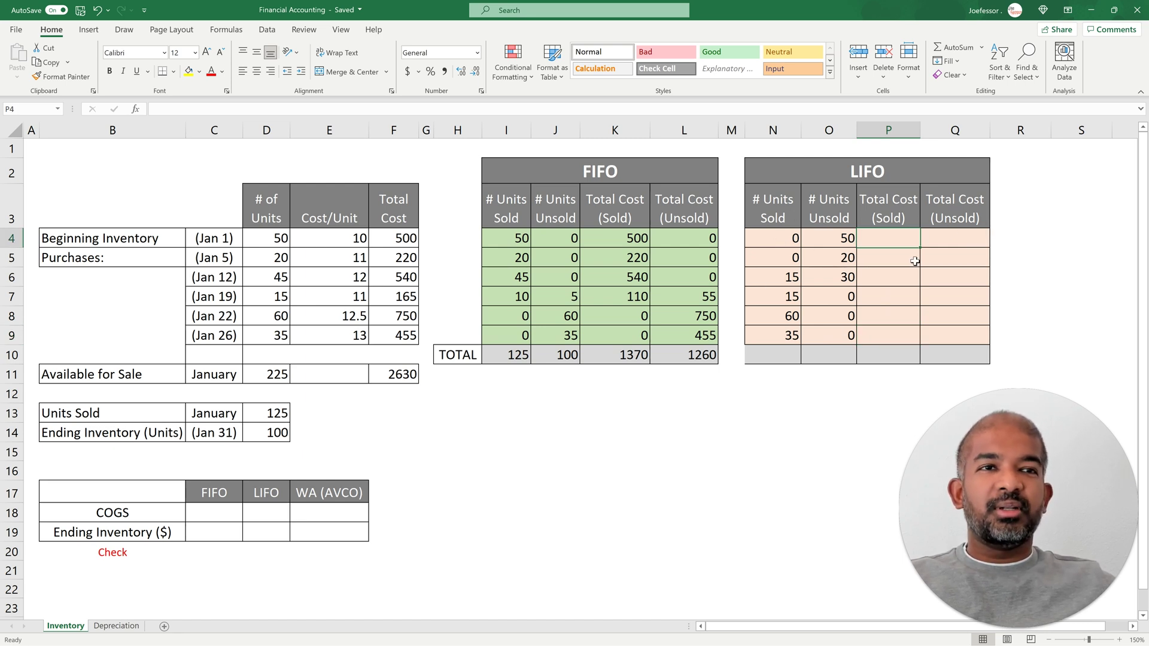
pyautogui.write('=')
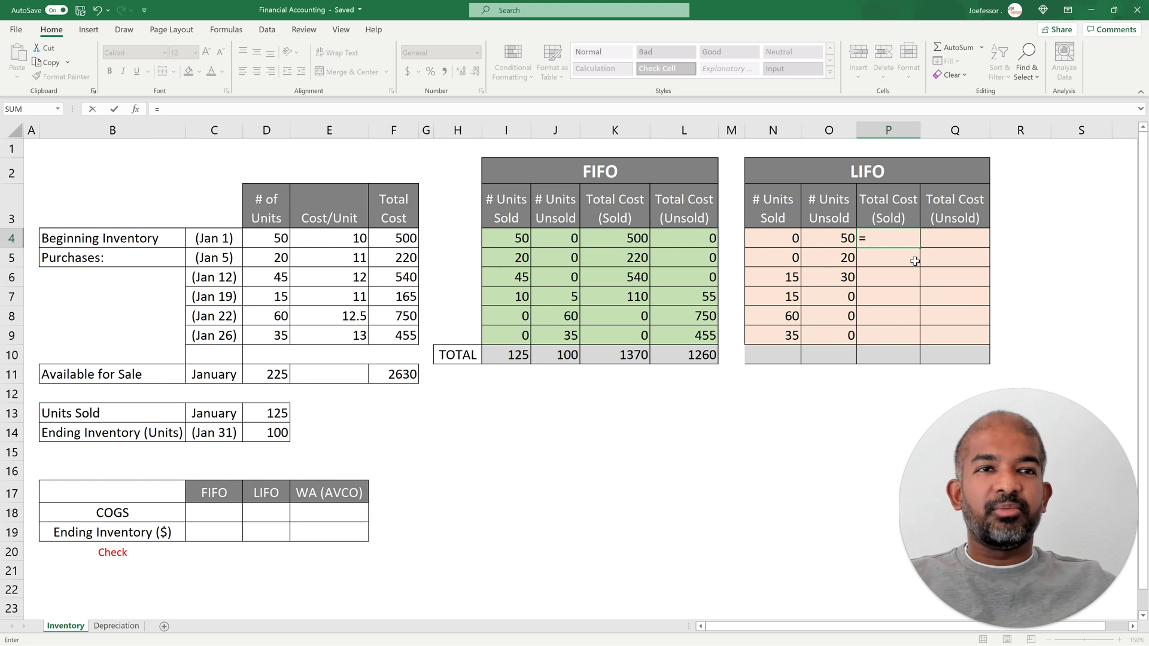
pyautogui.click(777, 236)
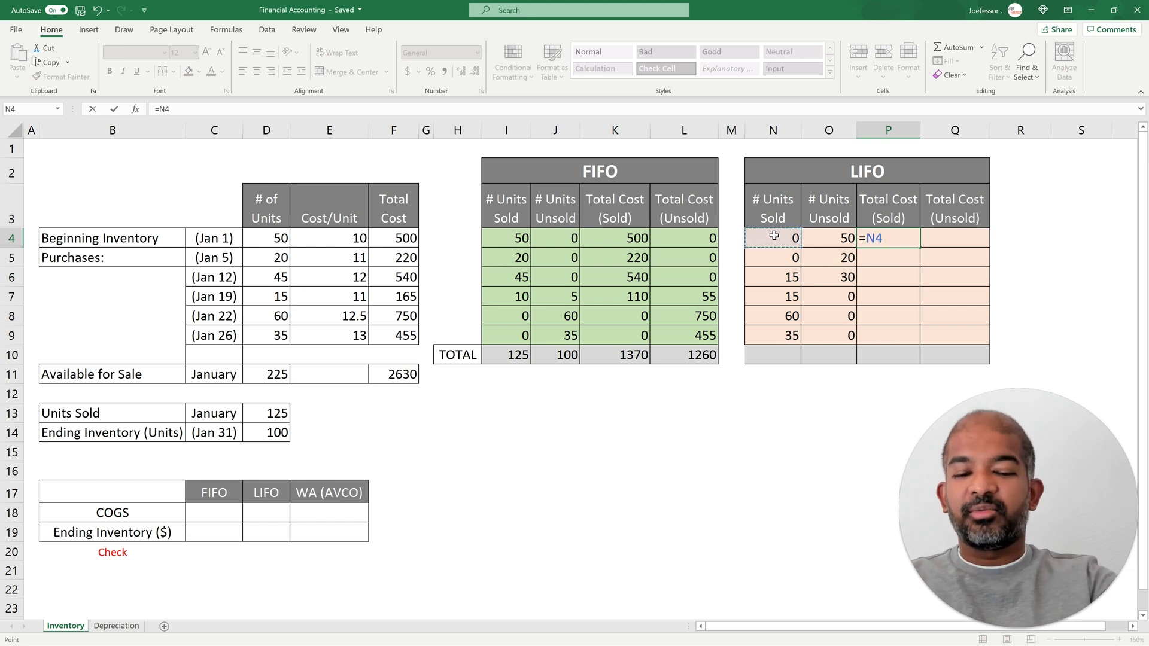
pyautogui.write('*')
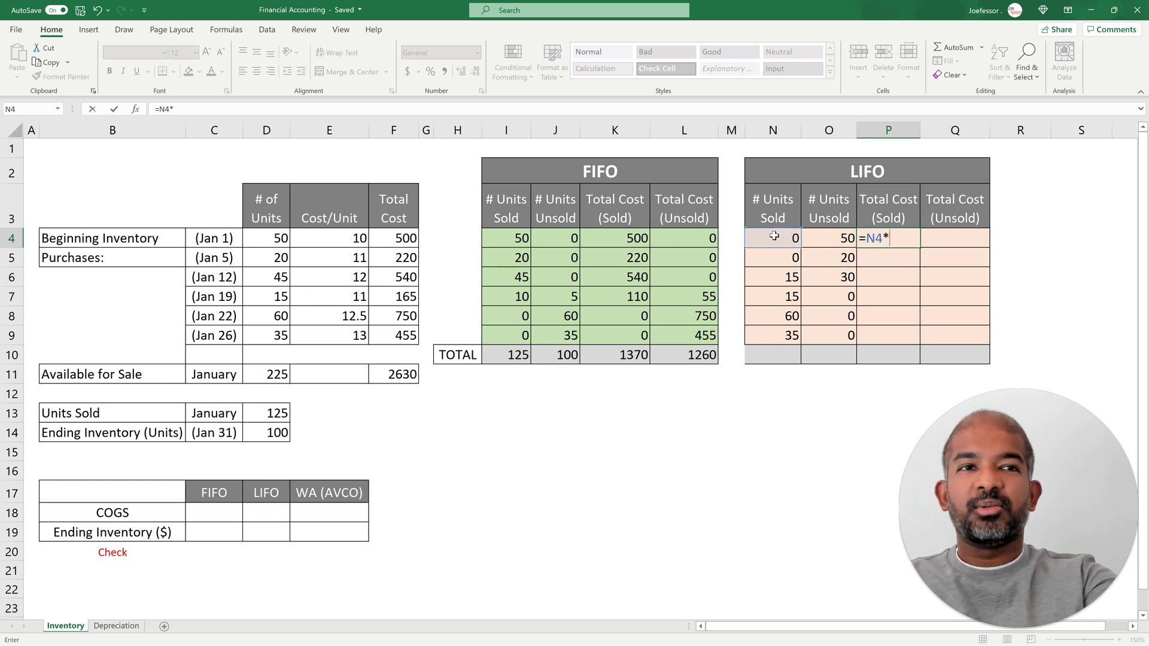
pyautogui.click(351, 242)
pyautogui.press('Return')
# Calculate the LIFO total cost of unsold units for the beginning inventory in Q4 with the formula =O4*E4
pyautogui.press('Up')
pyautogui.press('Right')
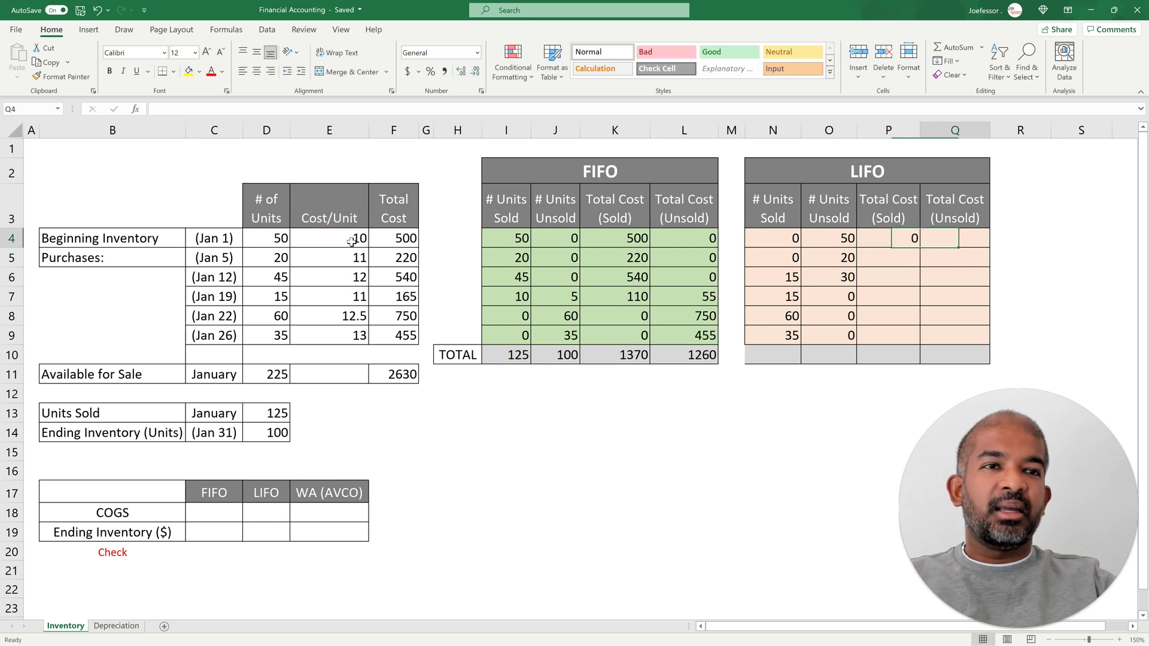
pyautogui.write('=')
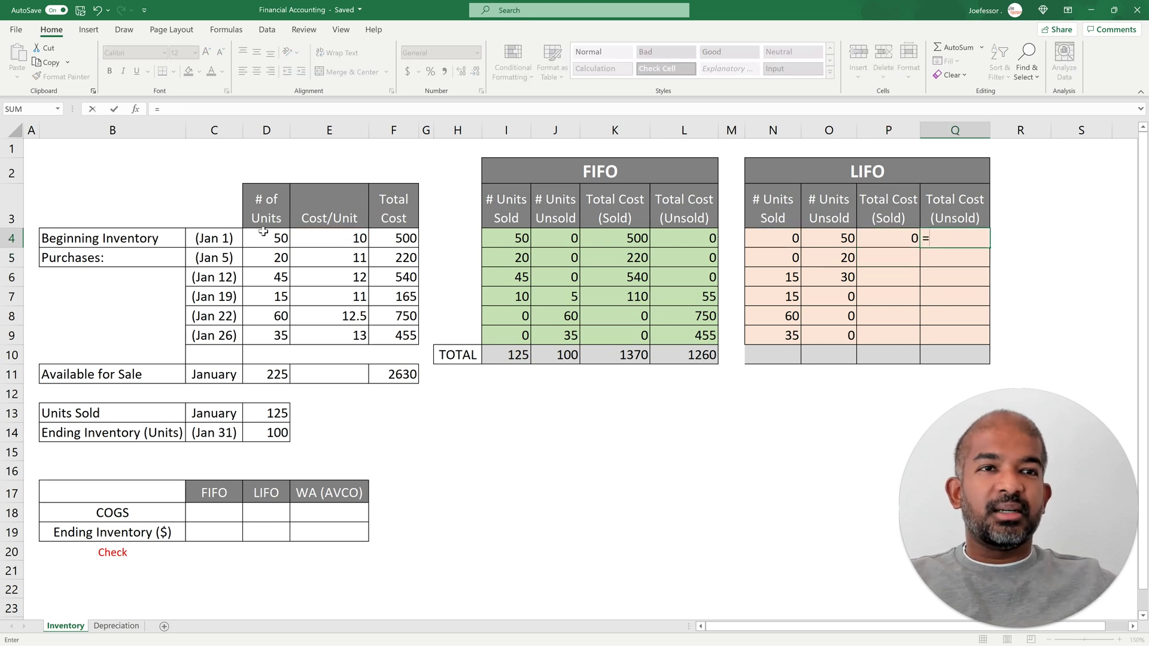
pyautogui.click(817, 236)
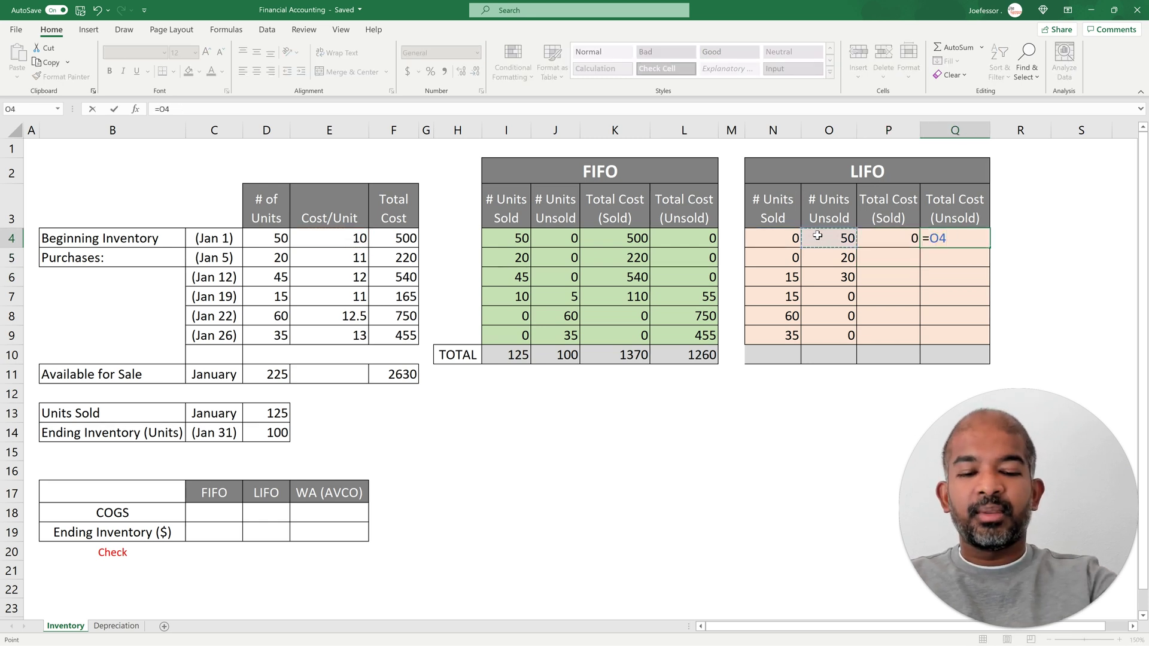
pyautogui.write('*')
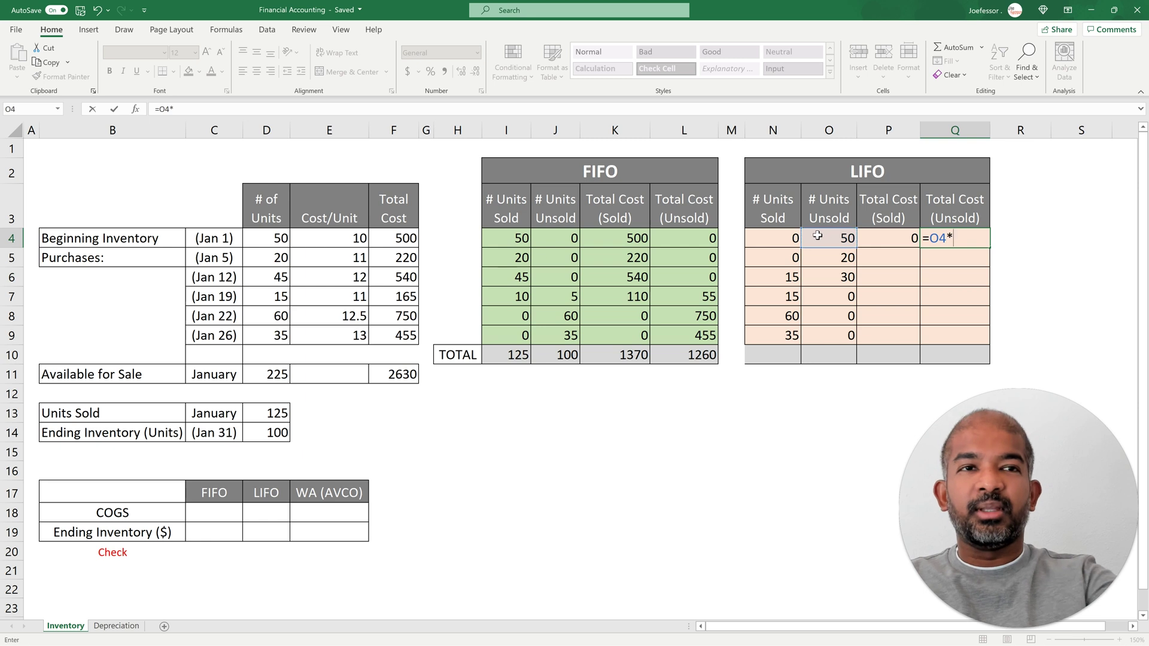
pyautogui.click(345, 238)
pyautogui.press('Return')
# Fill the LIFO sold and unsold total cost formulas from P4:Q4 down through row 9
pyautogui.press('Left')
pyautogui.press('Left')
pyautogui.press('Left')
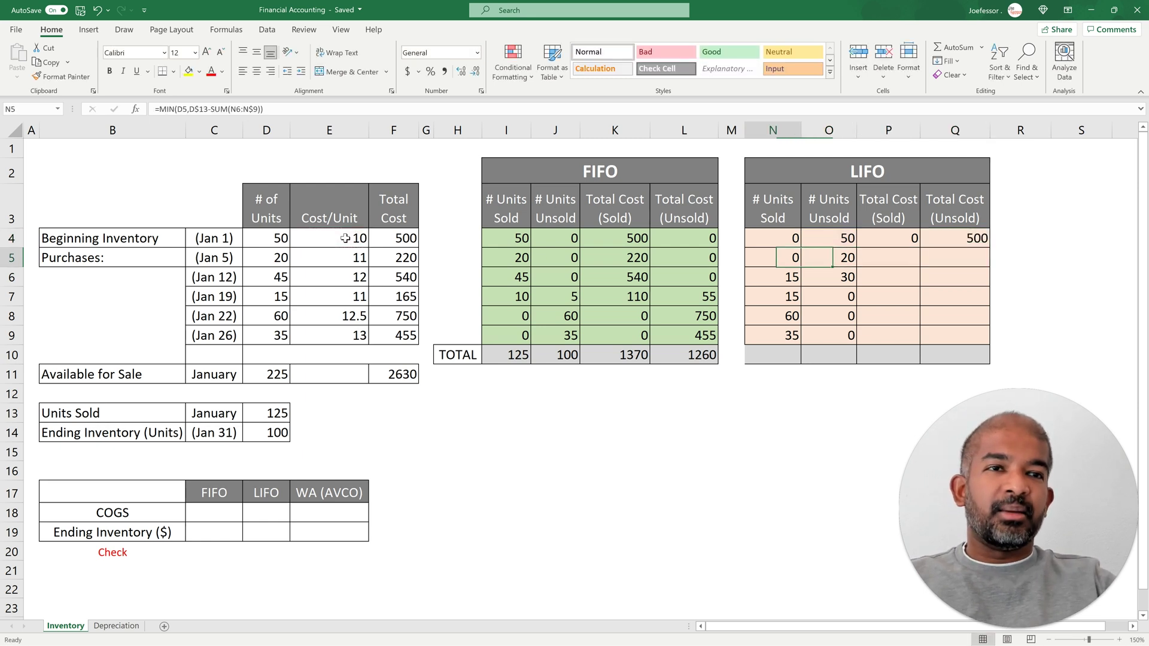
pyautogui.press('Down')
pyautogui.press('Down')
pyautogui.press('Down')
pyautogui.press('Down')
pyautogui.press('Right')
pyautogui.press('Right')
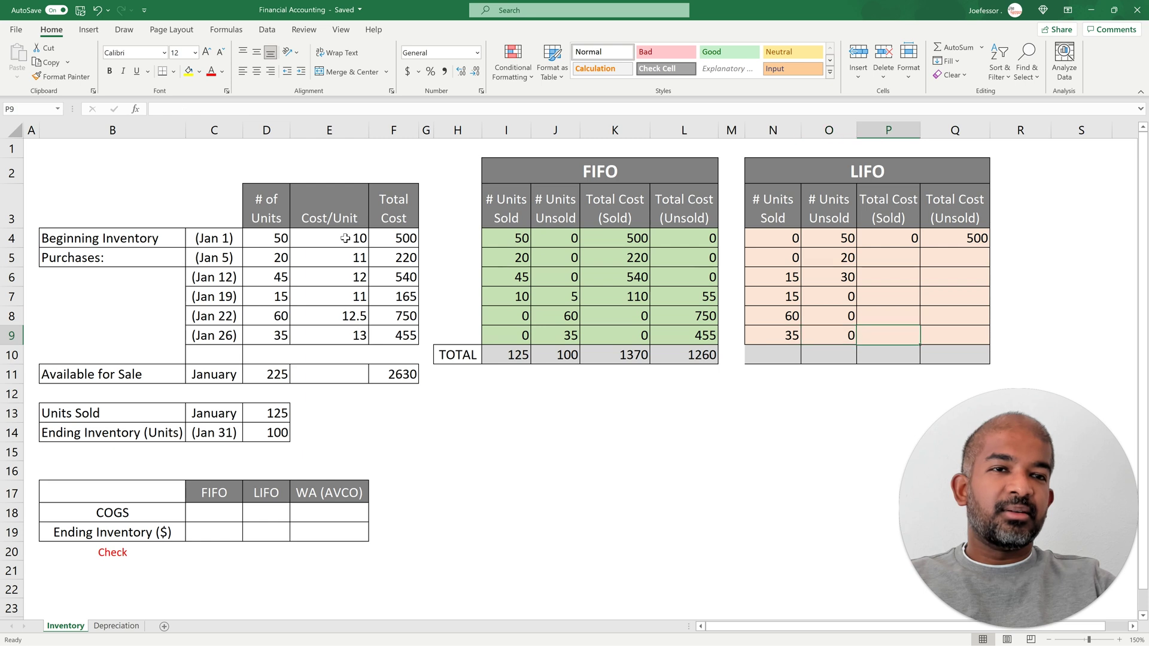
pyautogui.hotkey('shift', 'Right')
pyautogui.hotkey('ctrl', 'shift', 'Up')
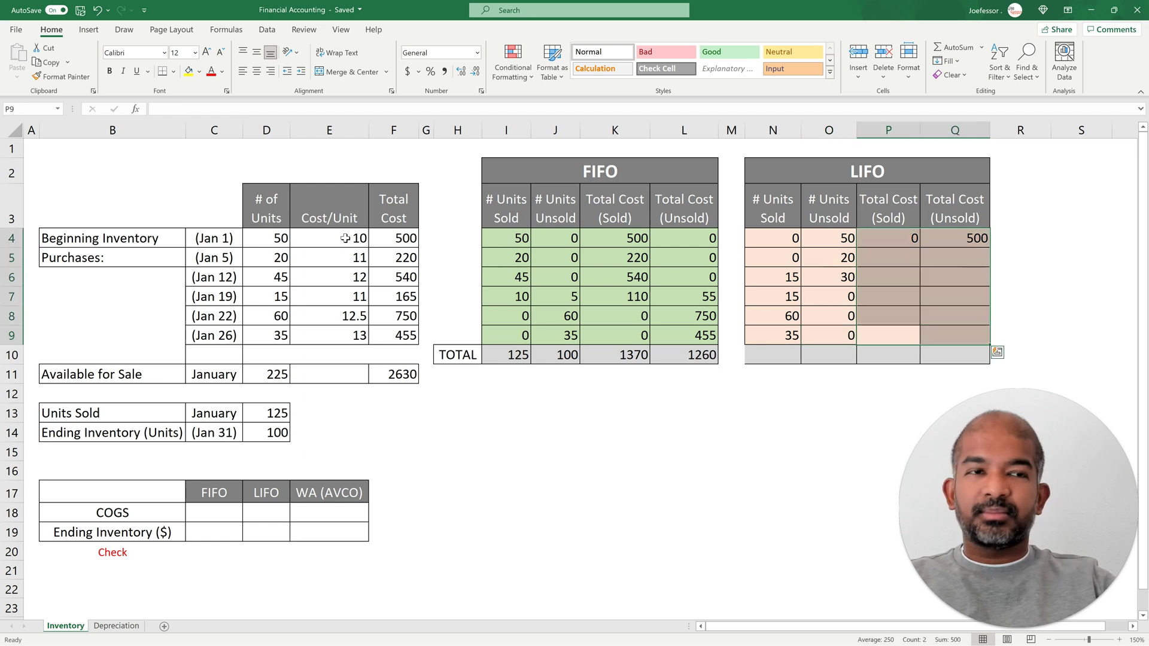
pyautogui.hotkey('ctrl', 'd')
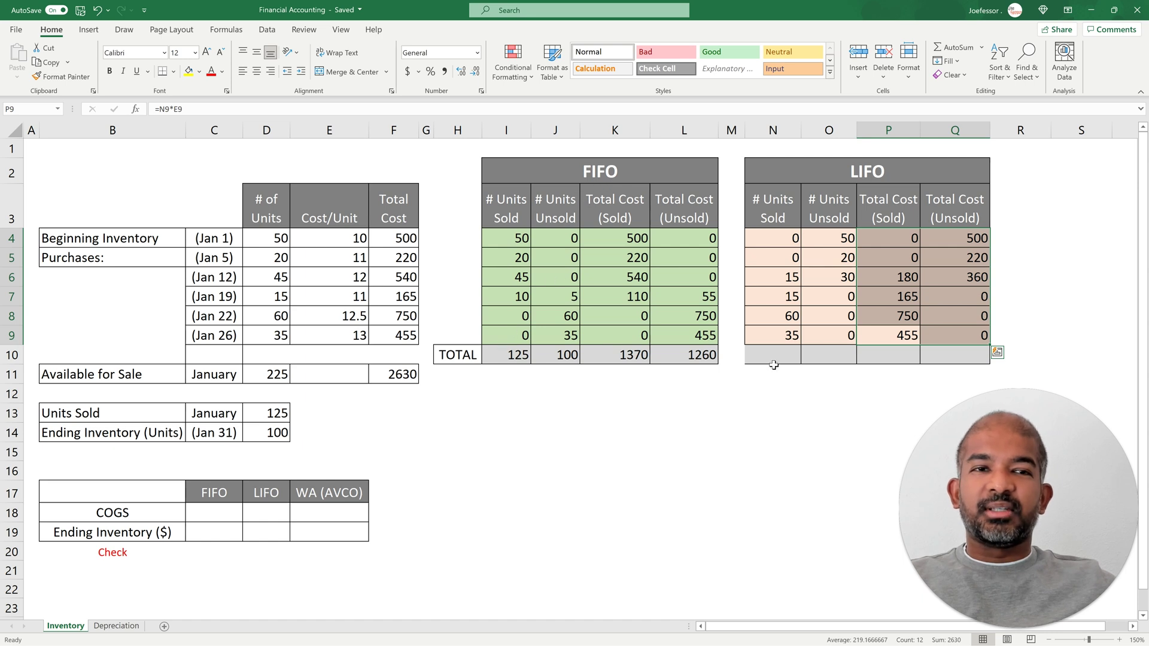
# Copy the FIFO total formula from L10 into the LIFO total row, N10:Q10
pyautogui.click(689, 355)
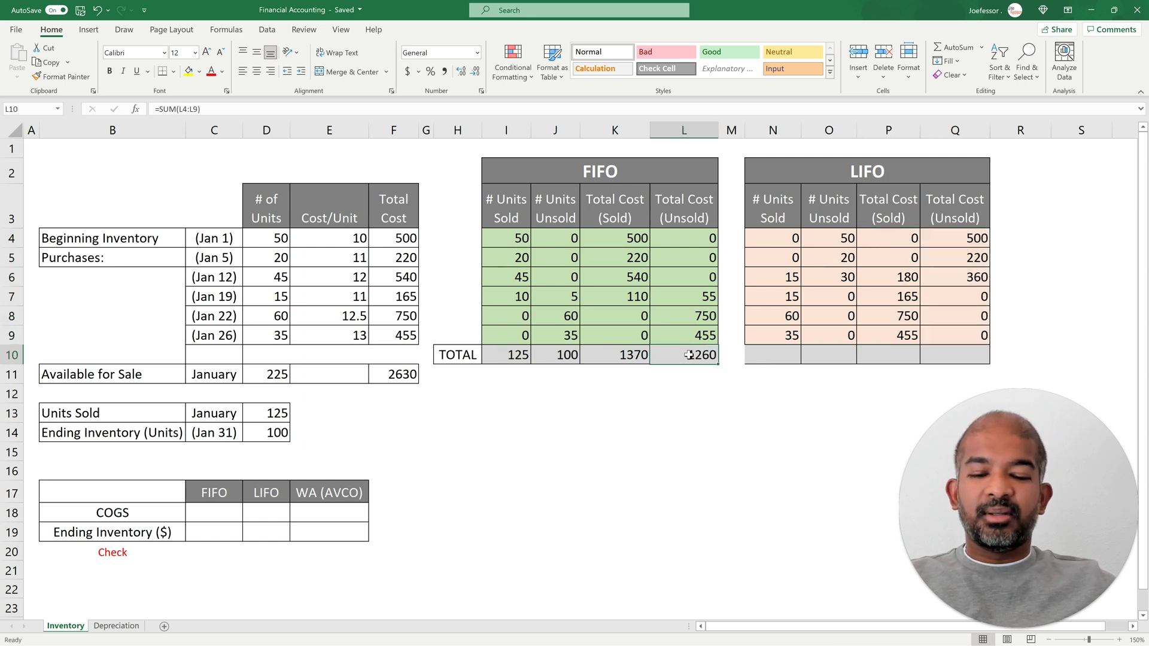
pyautogui.hotkey('ctrl', 'c')
pyautogui.moveTo(792, 355); pyautogui.dragTo(952, 355)
pyautogui.hotkey('ctrl', 'v')
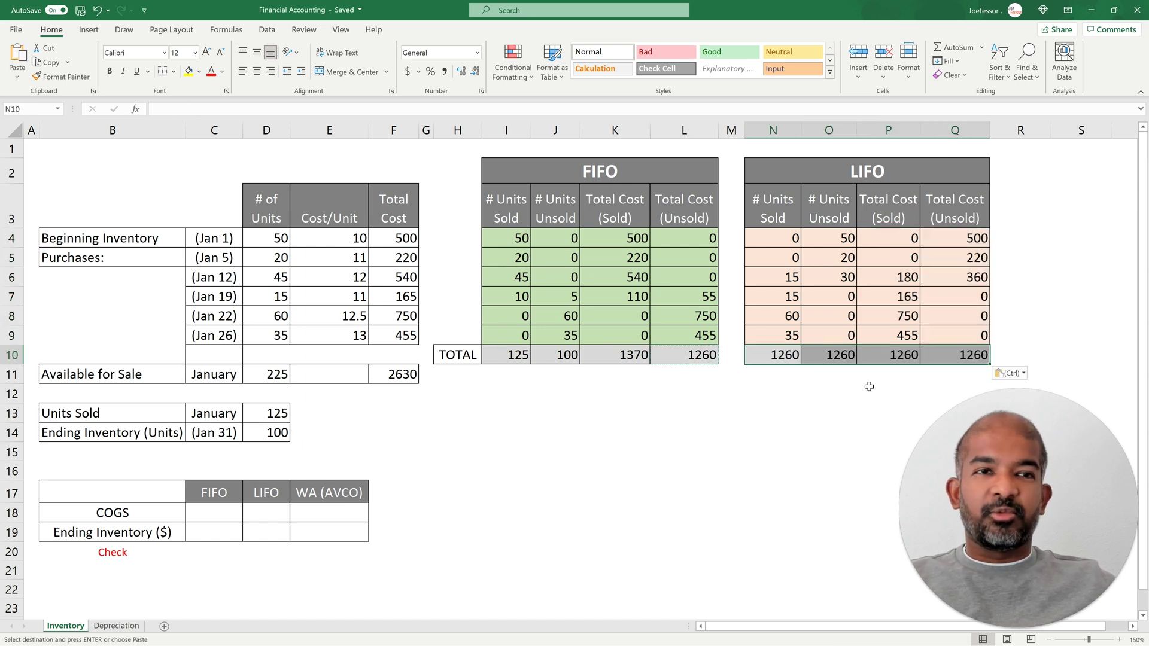
pyautogui.click(809, 406)
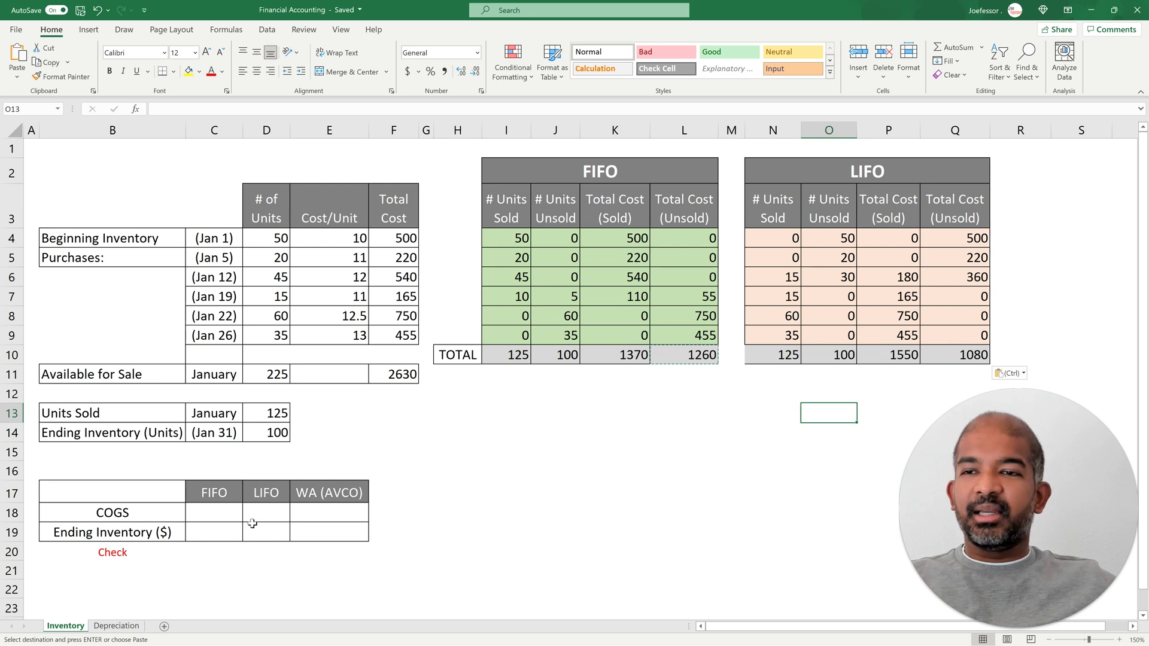
# Link the FIFO results in the summary table, with COGS in C18 as =K10 and ending inventory in C19 as =L10
pyautogui.click(219, 516)
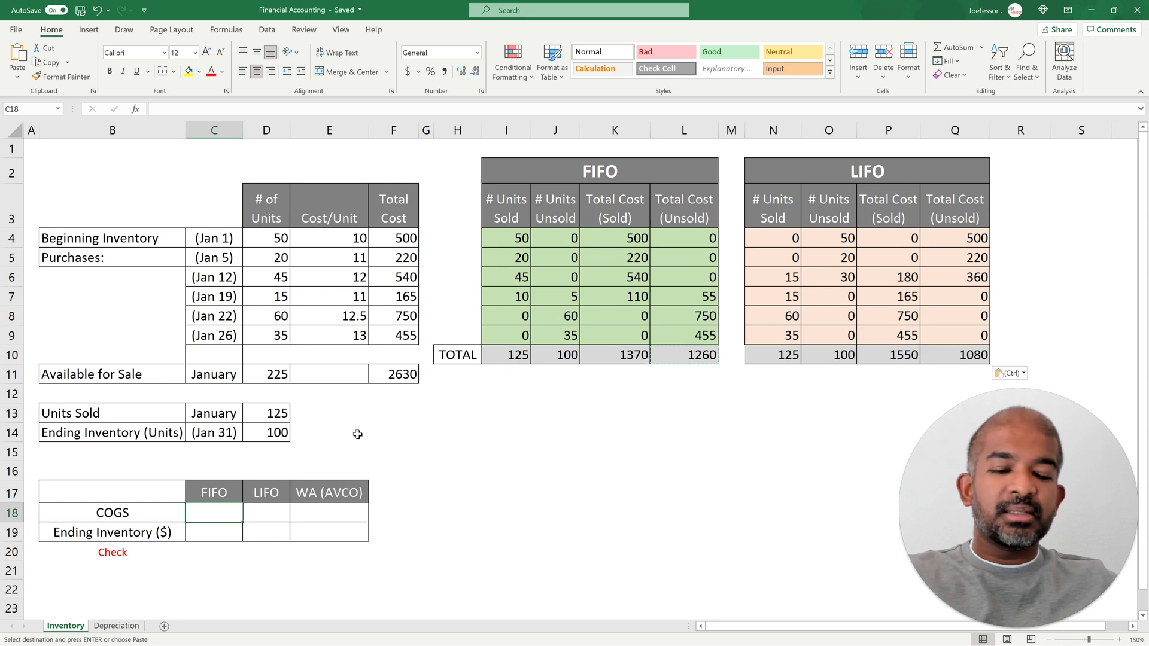
pyautogui.press('Escape')
pyautogui.write('=')
pyautogui.click(622, 357)
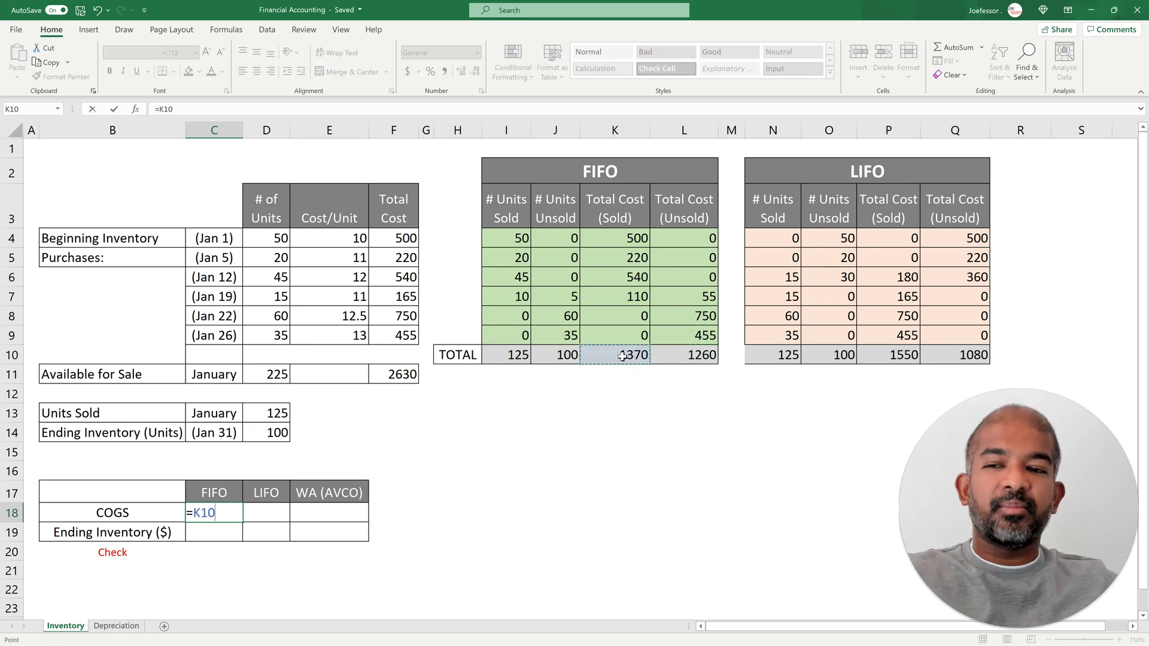
pyautogui.press('Return')
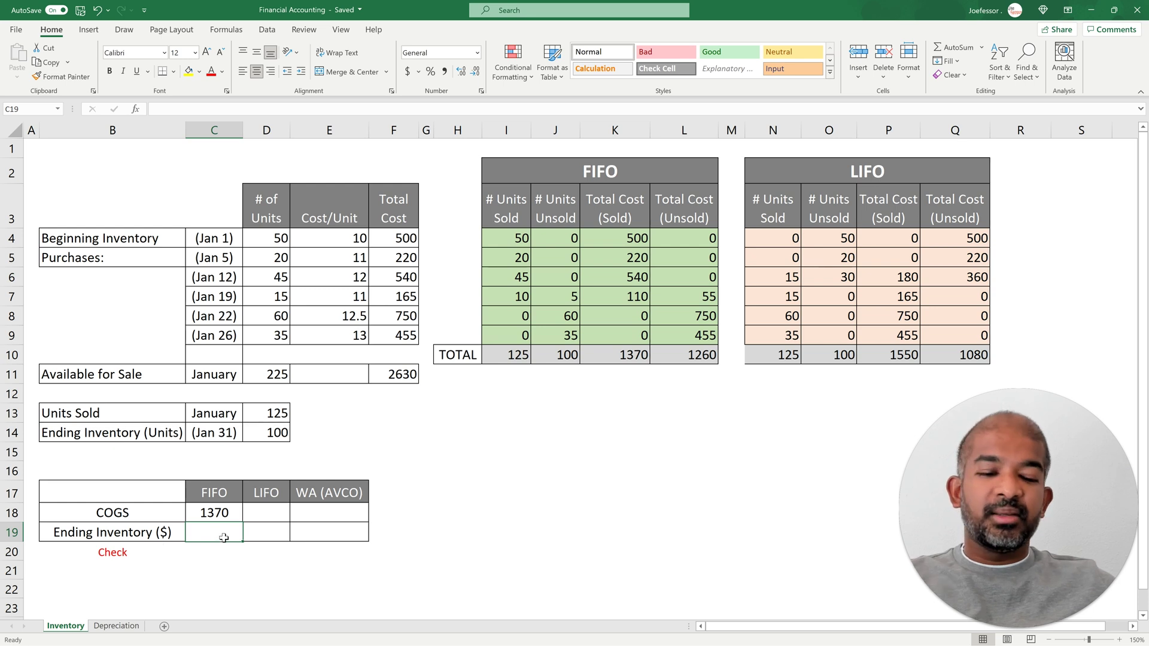
pyautogui.write('=')
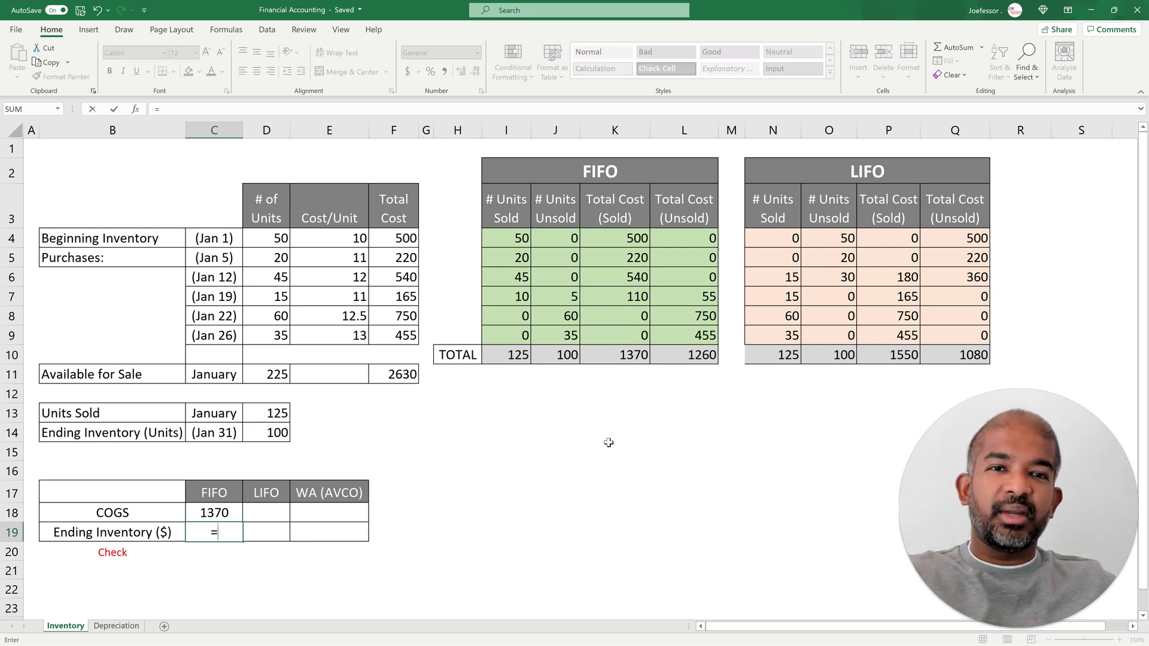
pyautogui.click(700, 360)
pyautogui.press('Return')
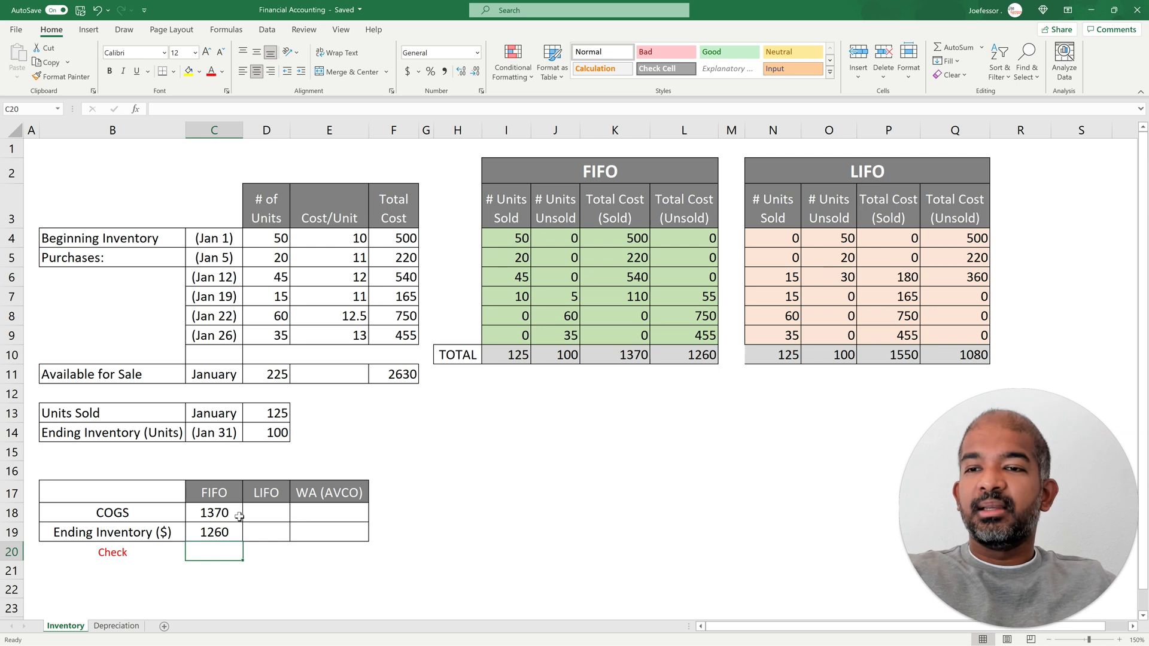
# Link the LIFO results in the summary table, with COGS in D18 as =P10 and ending inventory in D19 as =Q10
pyautogui.click(272, 512)
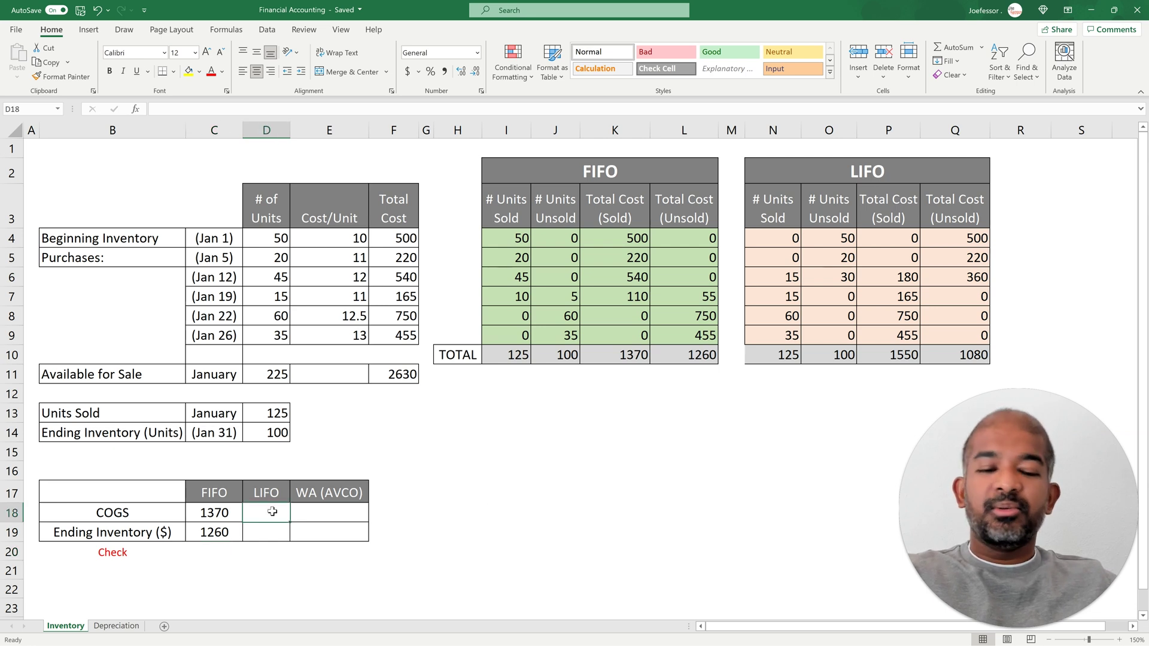
pyautogui.write('=')
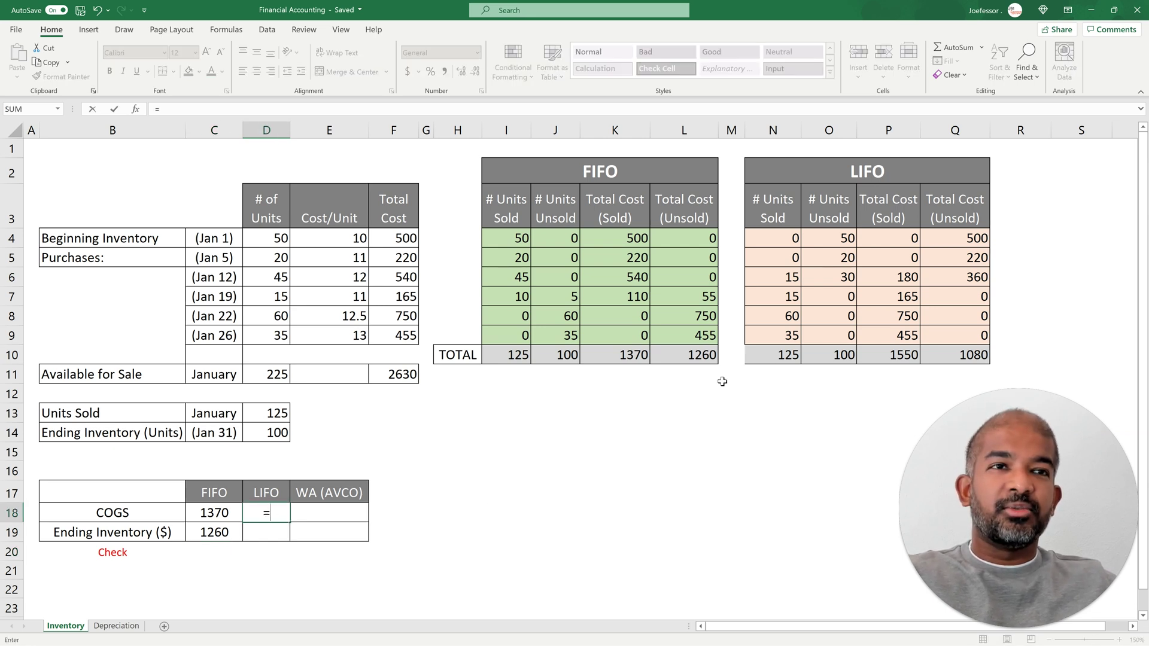
pyautogui.click(893, 356)
pyautogui.press('Return')
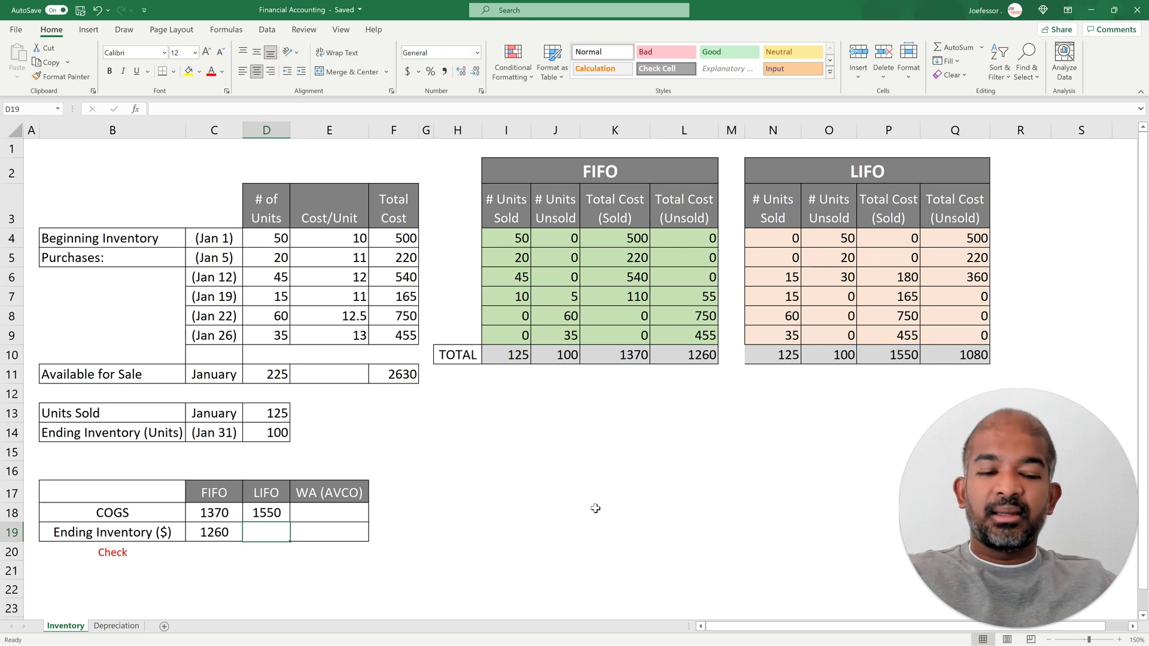
pyautogui.write('=')
pyautogui.click(960, 349)
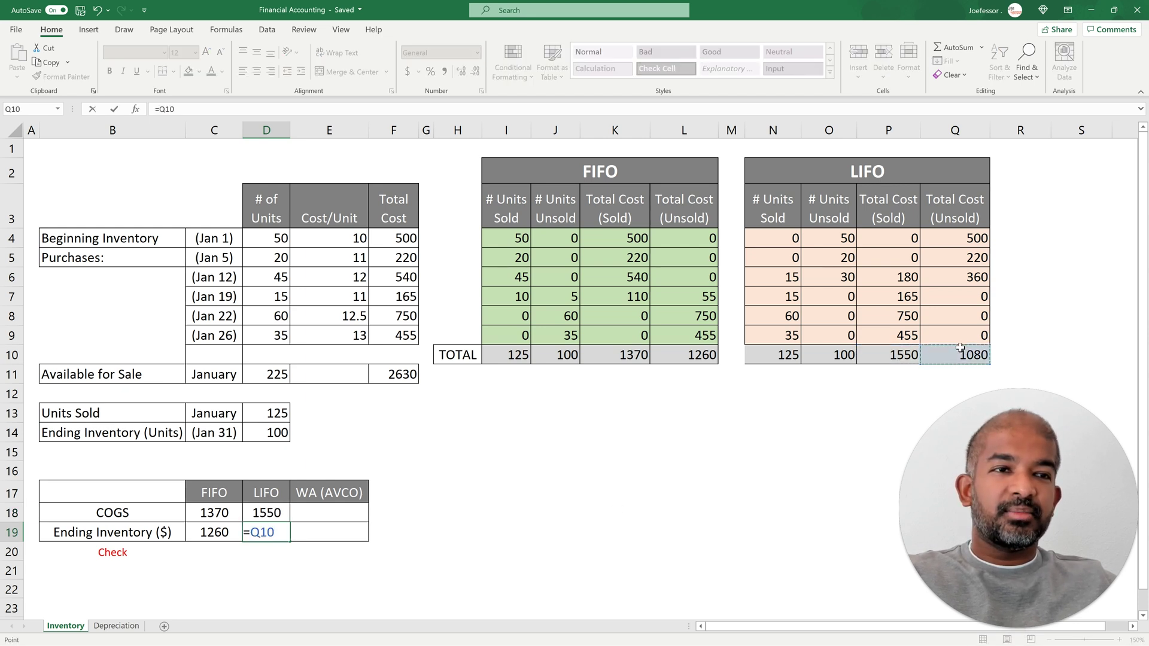
pyautogui.press('Return')
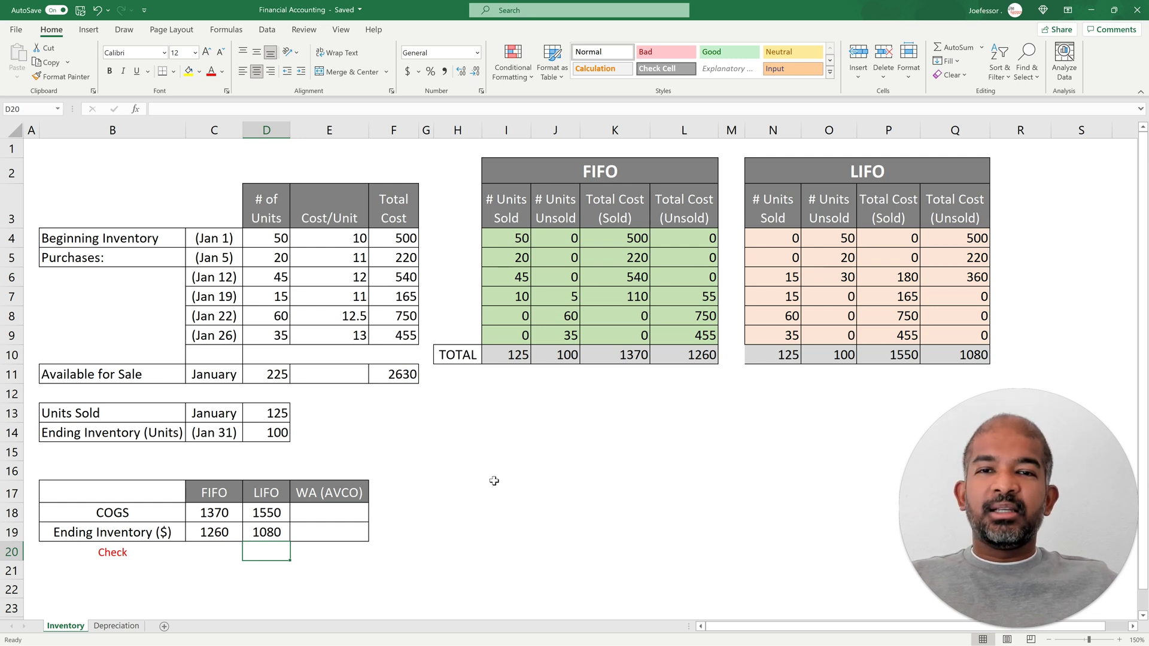
# Examine the purchase units and unit costs and the January units and total cost available for sale in row 11
pyautogui.click(84, 373)
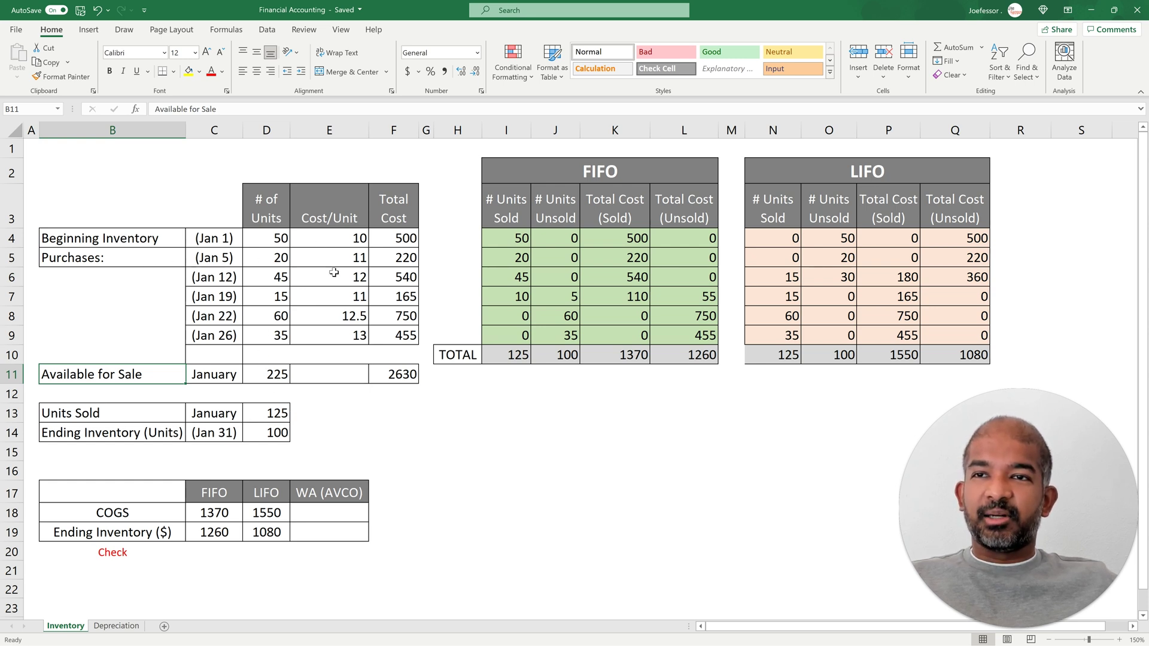
pyautogui.moveTo(326, 291); pyautogui.dragTo(324, 334)
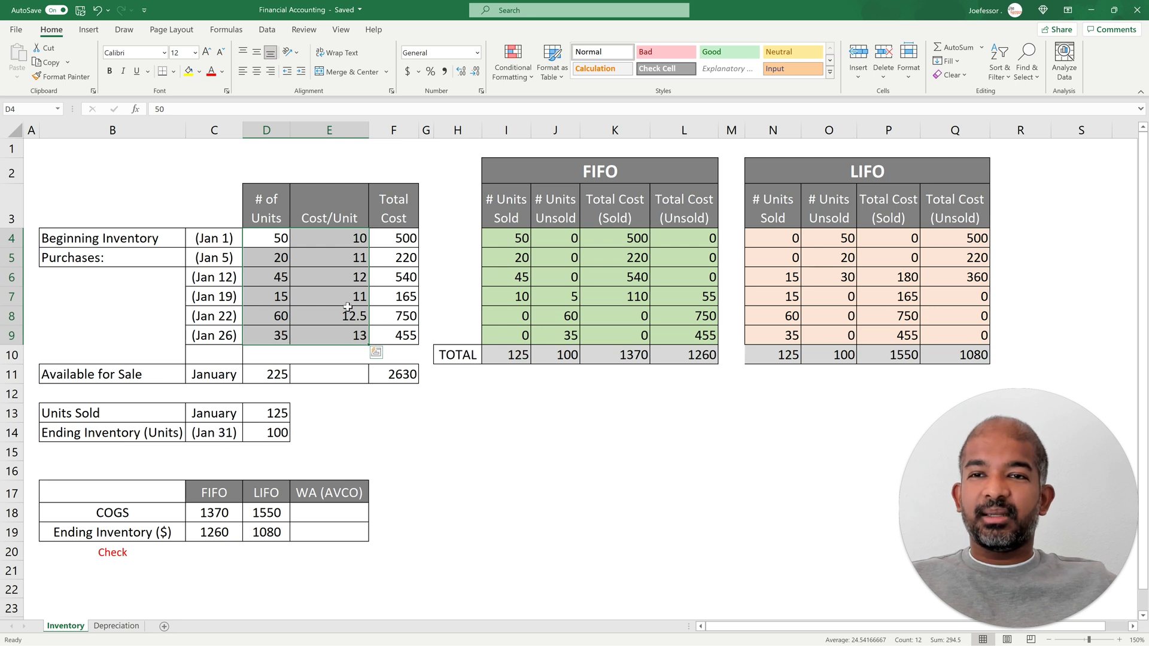
pyautogui.click(330, 374)
pyautogui.click(274, 375)
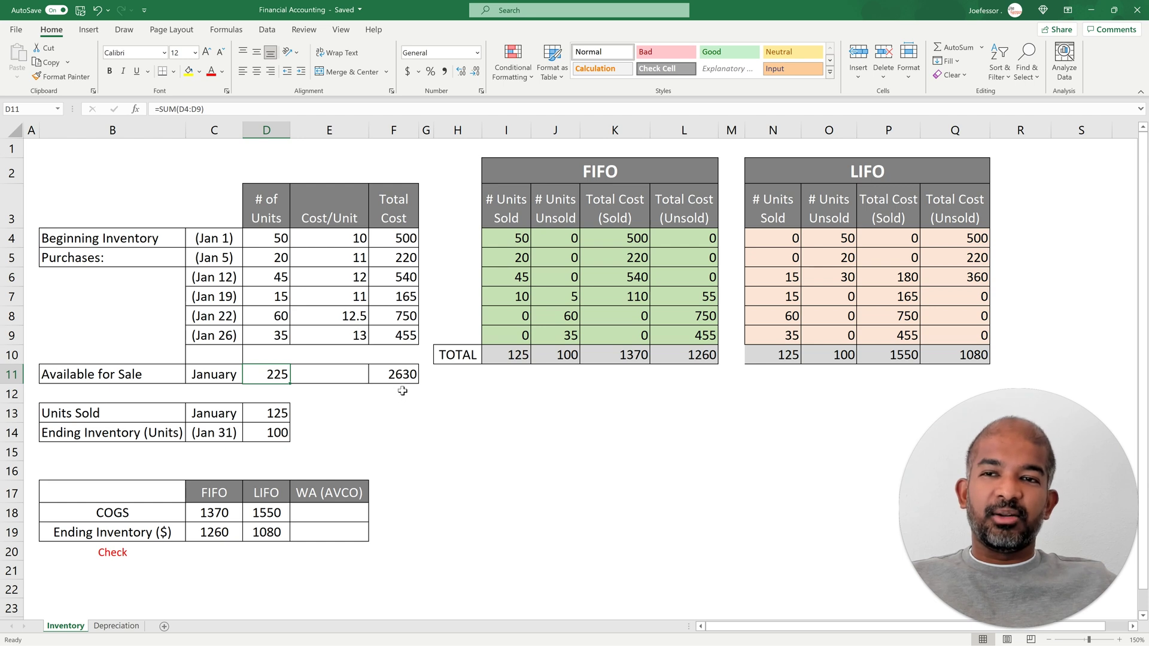
pyautogui.press('Right')
pyautogui.press('Right')
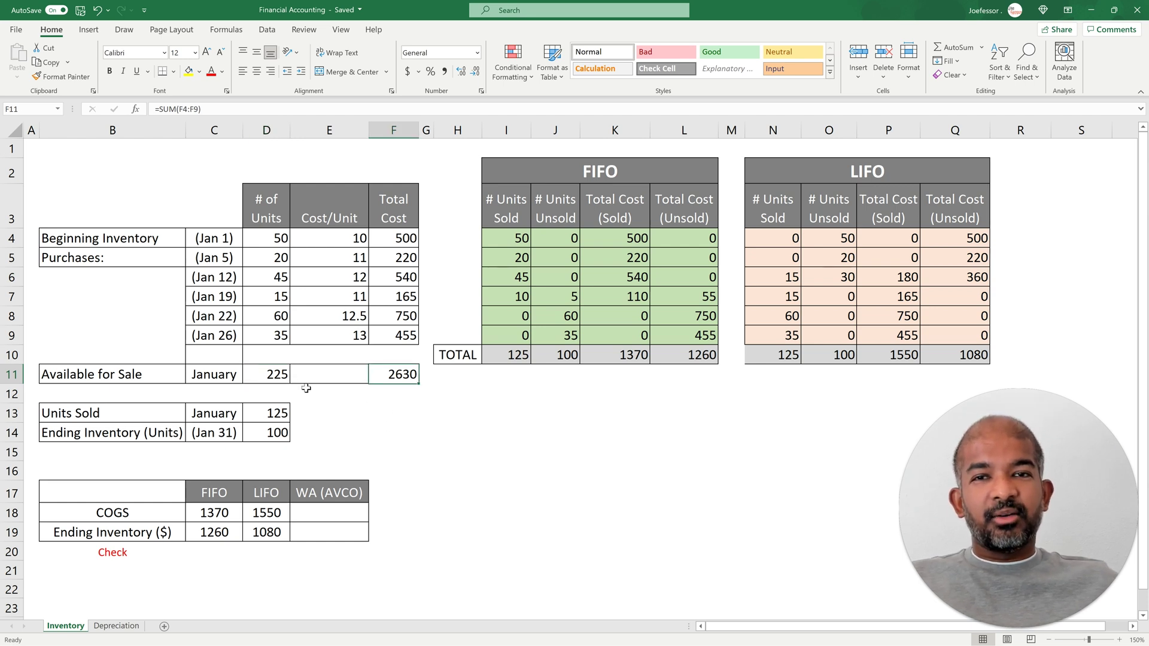
# Calculate the weighted-average cost per unit available for sale in E11 with the formula =F11/D11
pyautogui.click(324, 376)
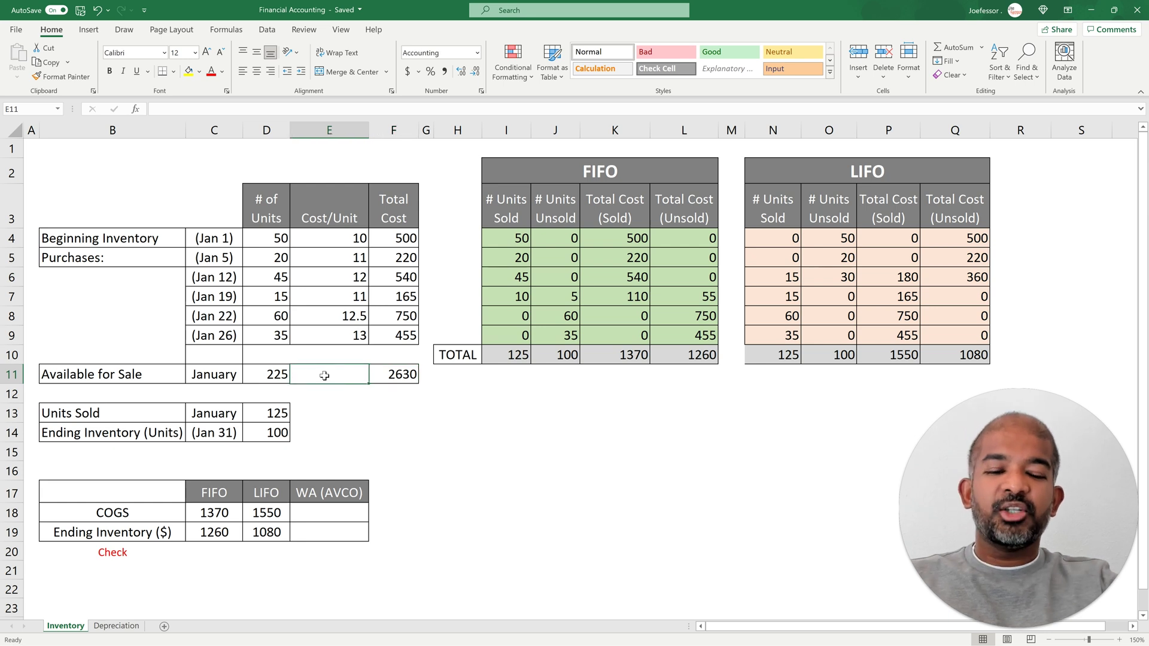
pyautogui.write('=')
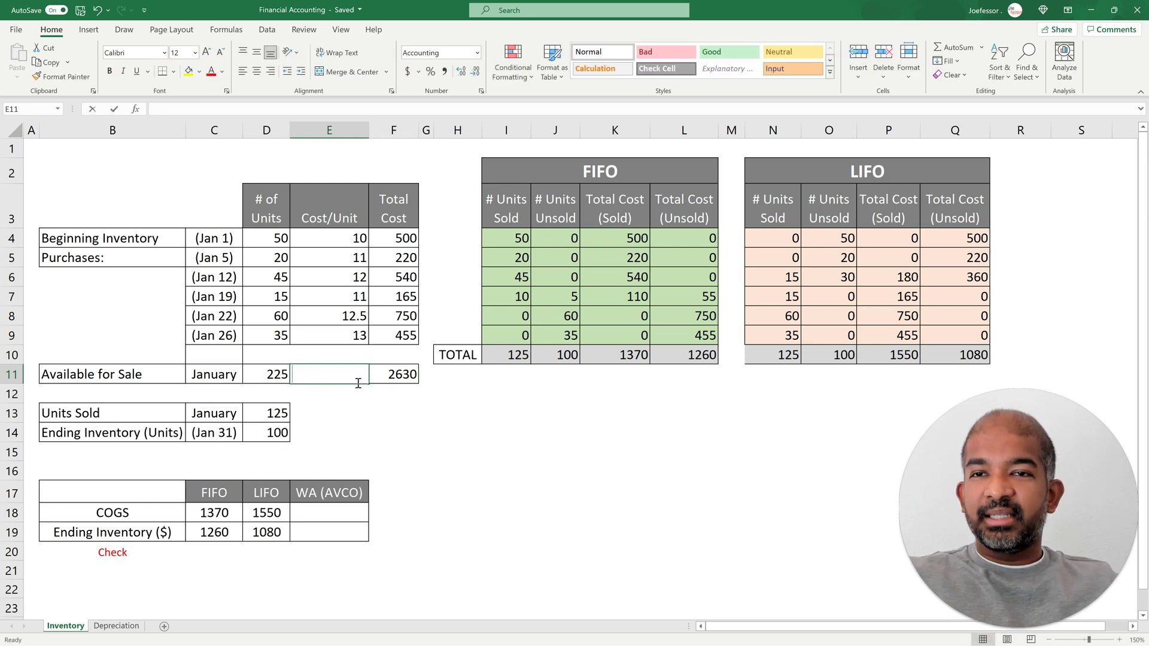
pyautogui.click(389, 372)
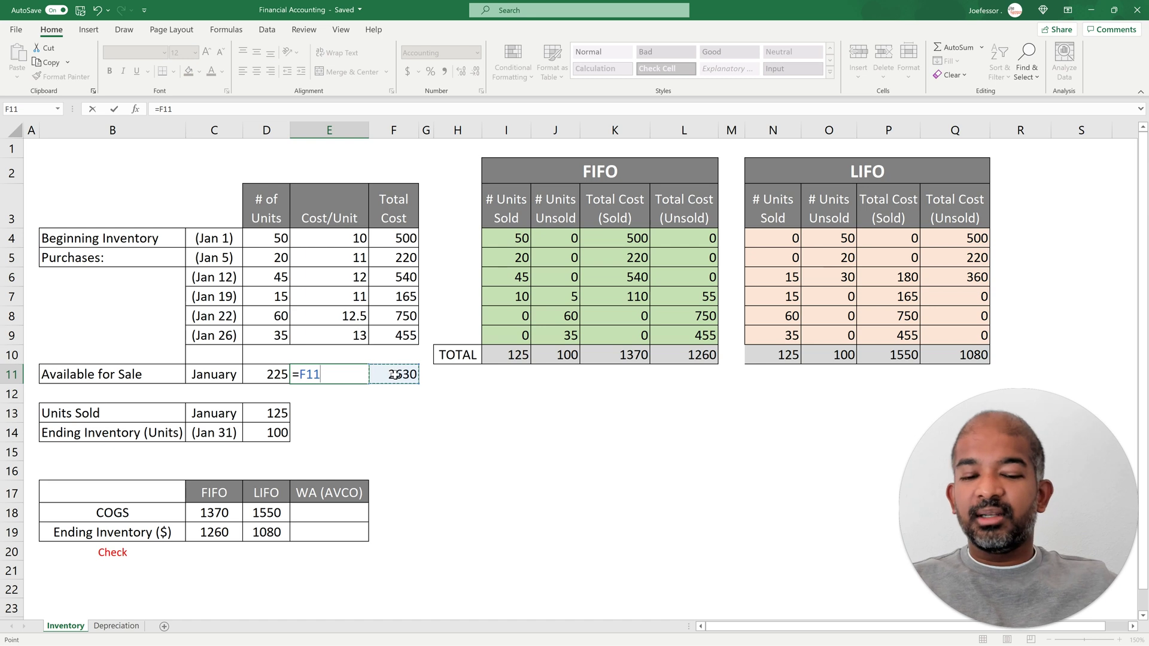
pyautogui.write('/')
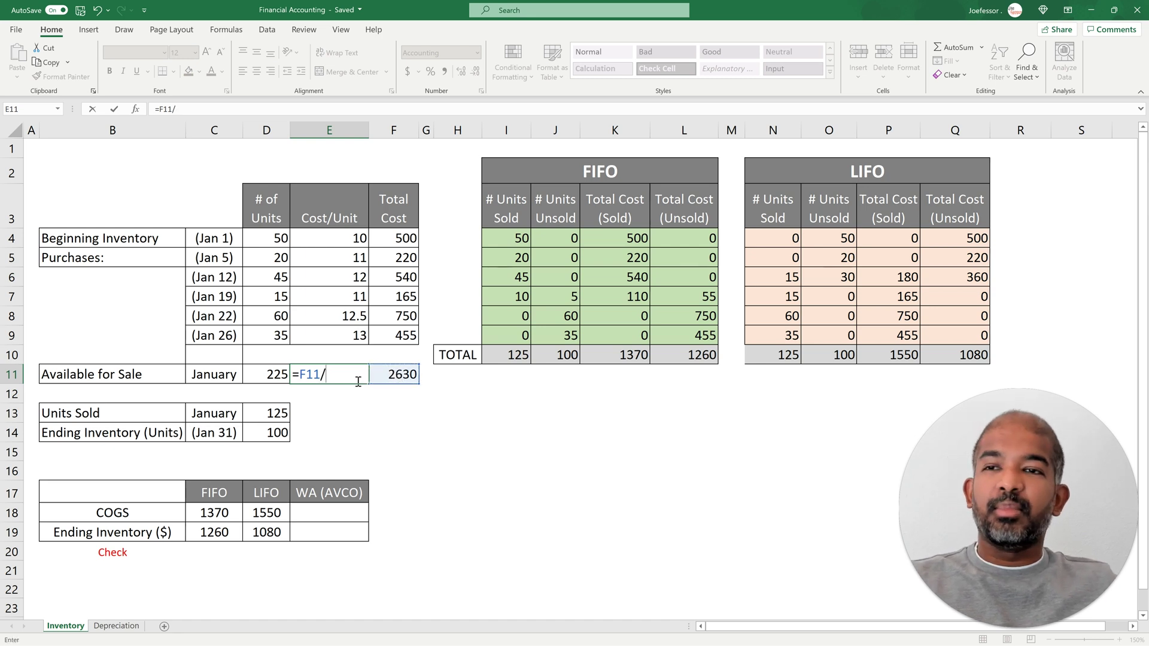
pyautogui.click(262, 374)
pyautogui.press('Return')
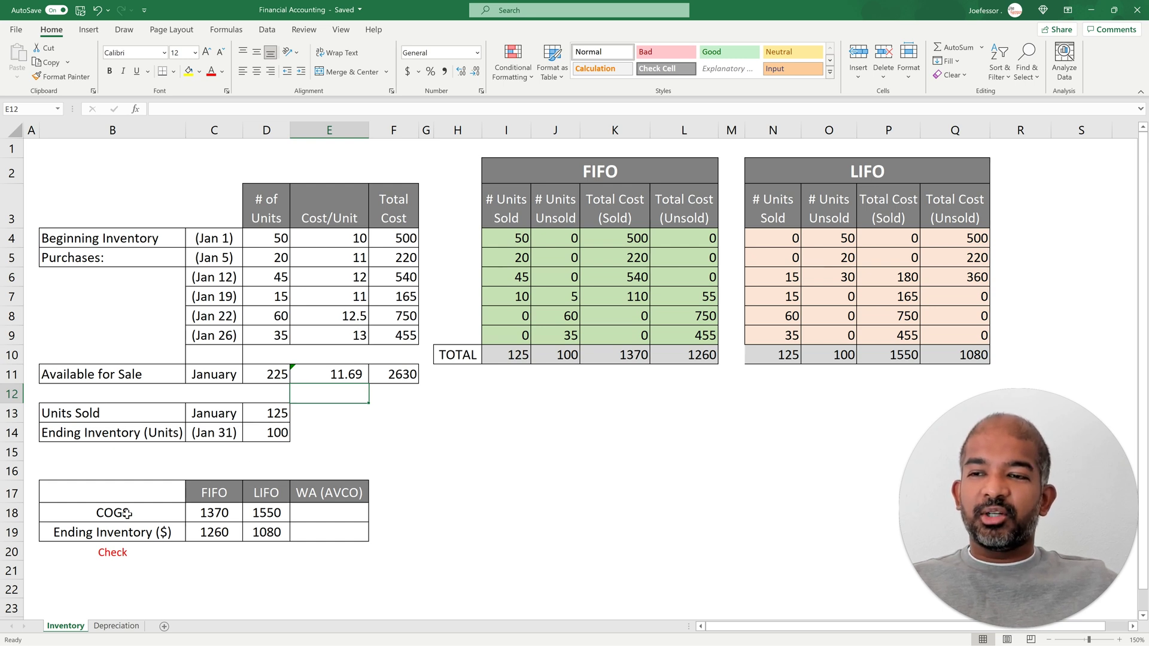
# Calculate the weighted-average COGS in E18 as average unit cost times units sold, using =E11*D13
pyautogui.click(337, 511)
pyautogui.write('=')
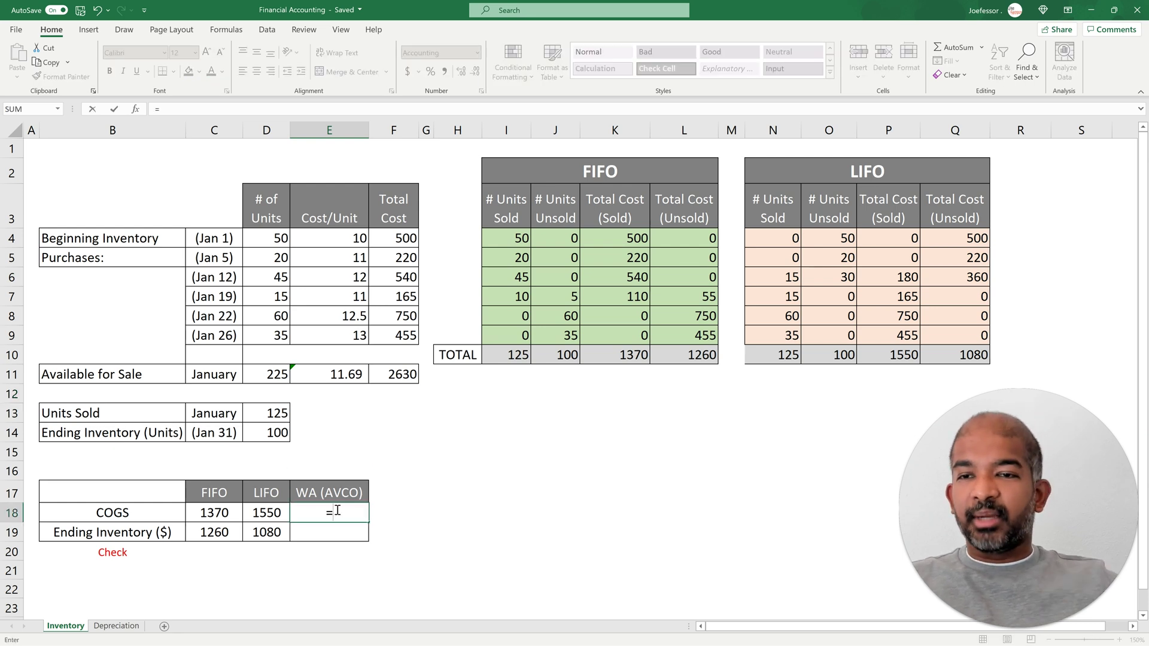
pyautogui.click(350, 376)
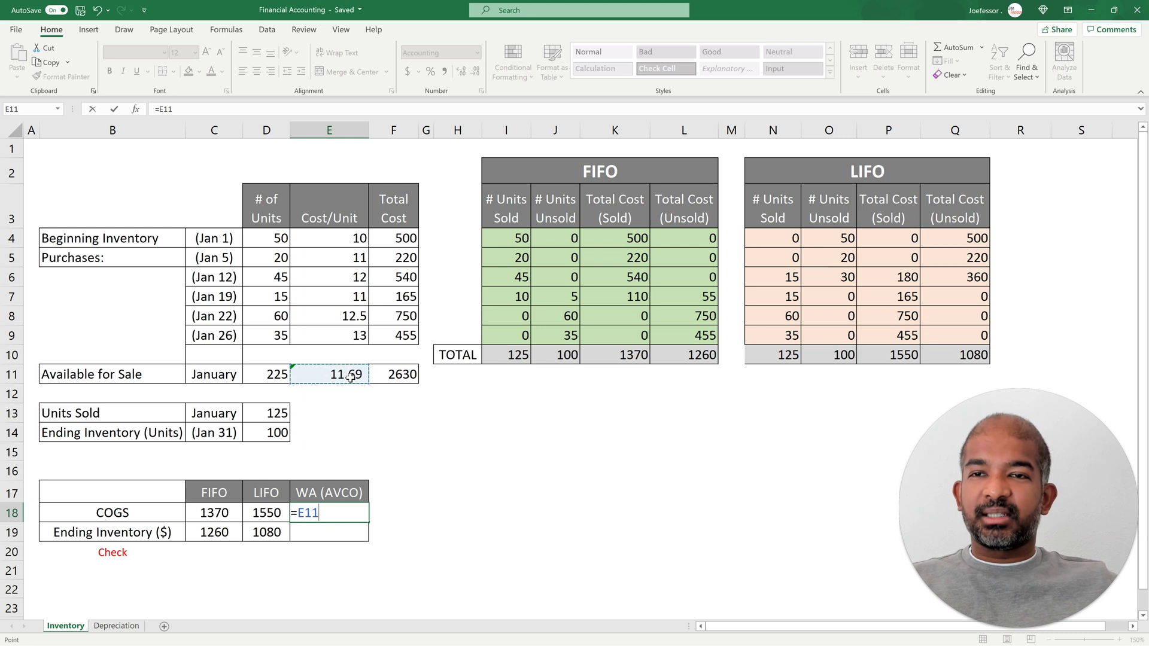
pyautogui.write('*')
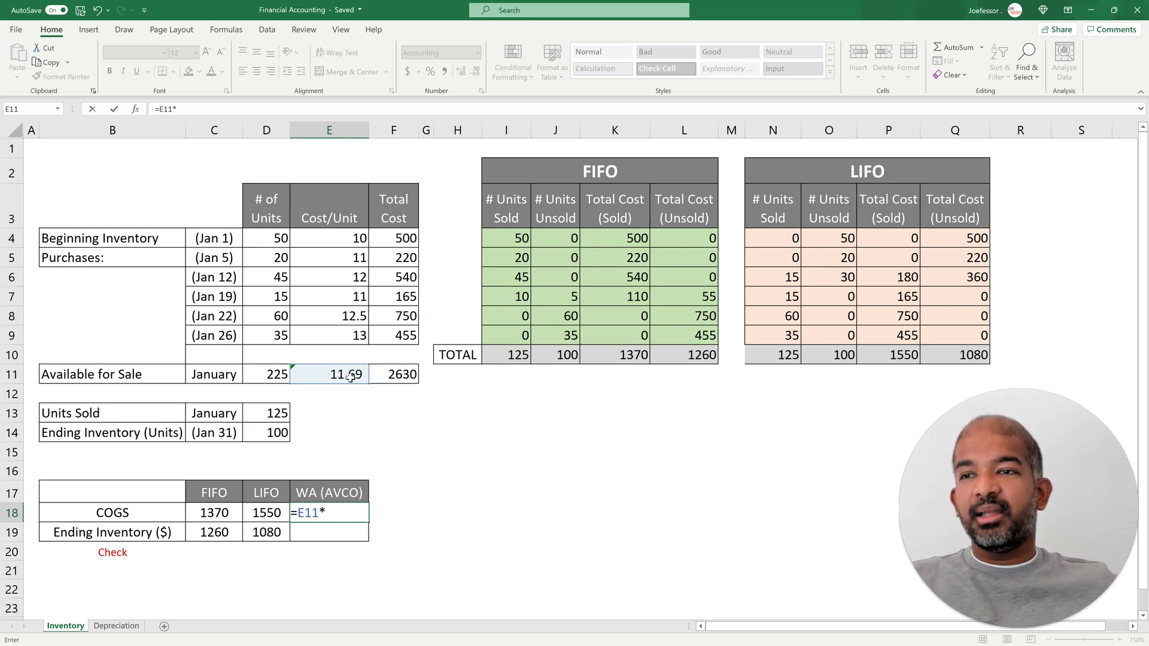
pyautogui.click(279, 413)
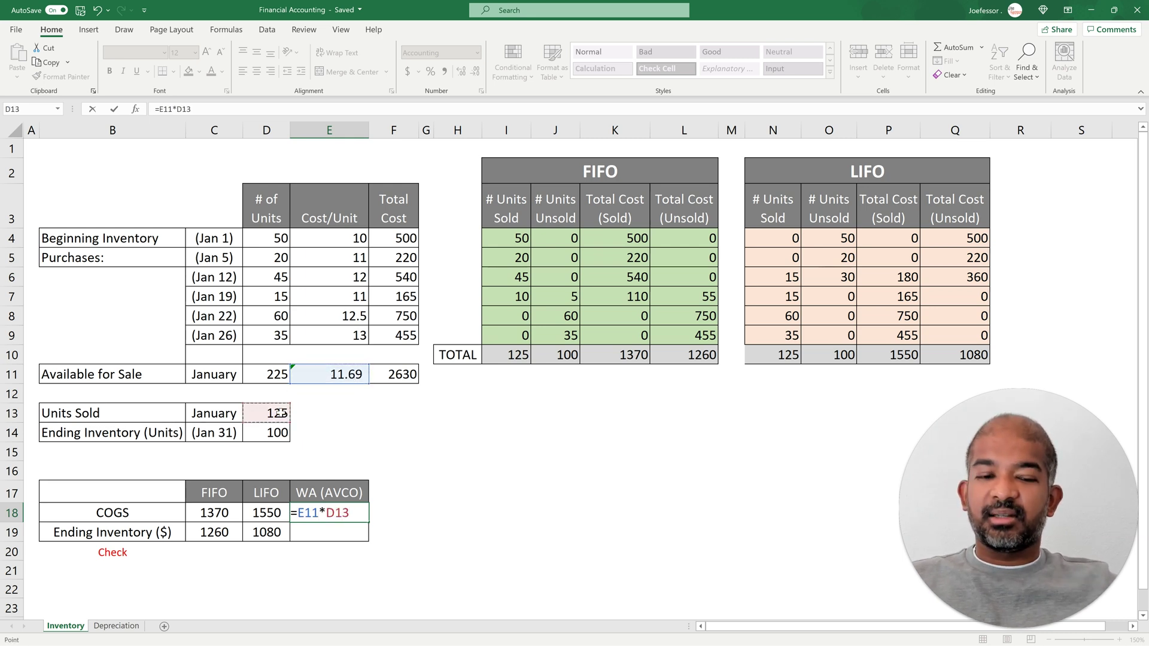
pyautogui.press('Return')
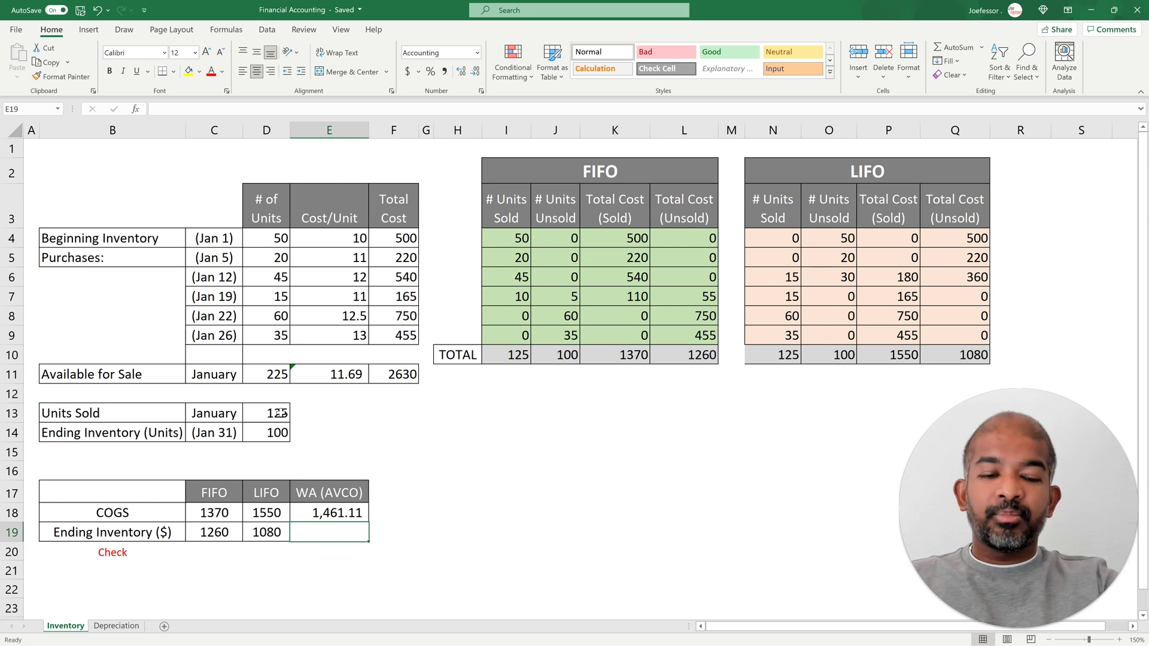
# Calculate the weighted-average ending inventory in E19 as average unit cost times ending units, using =E11*D14
pyautogui.write('=')
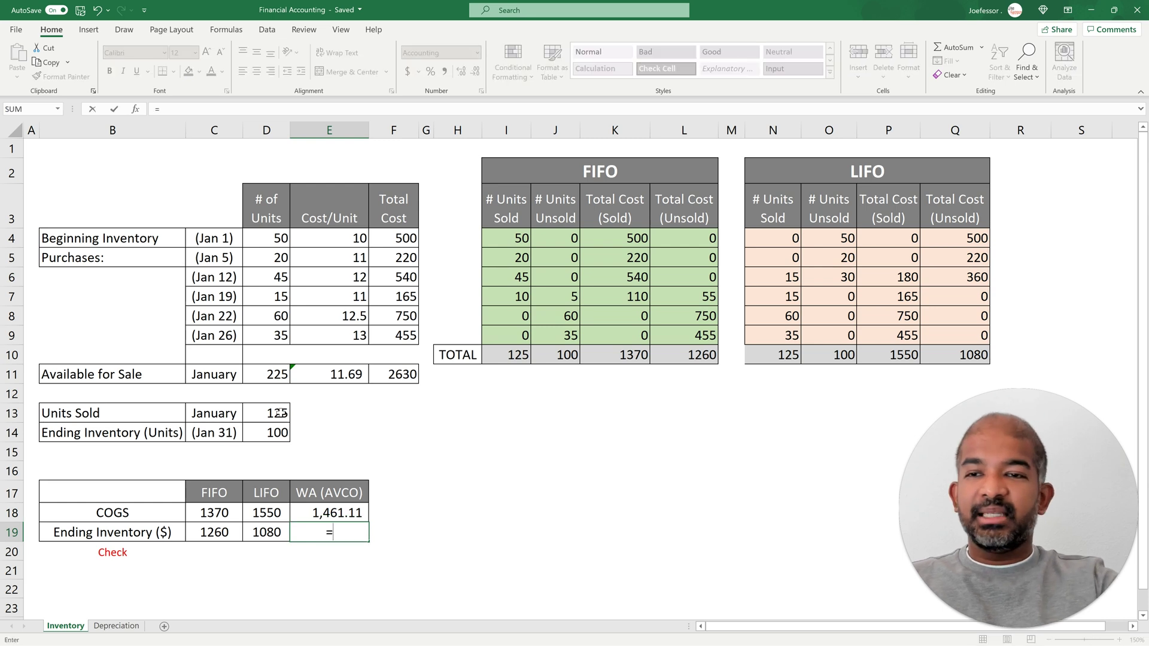
pyautogui.click(350, 369)
pyautogui.write('*')
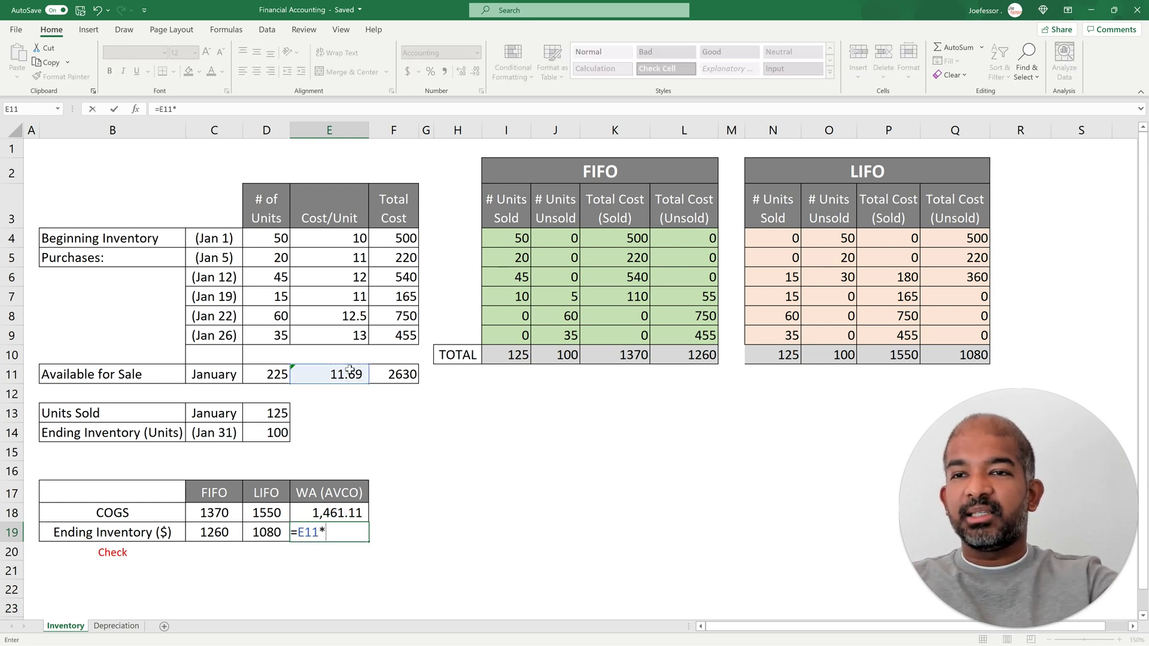
pyautogui.click(272, 434)
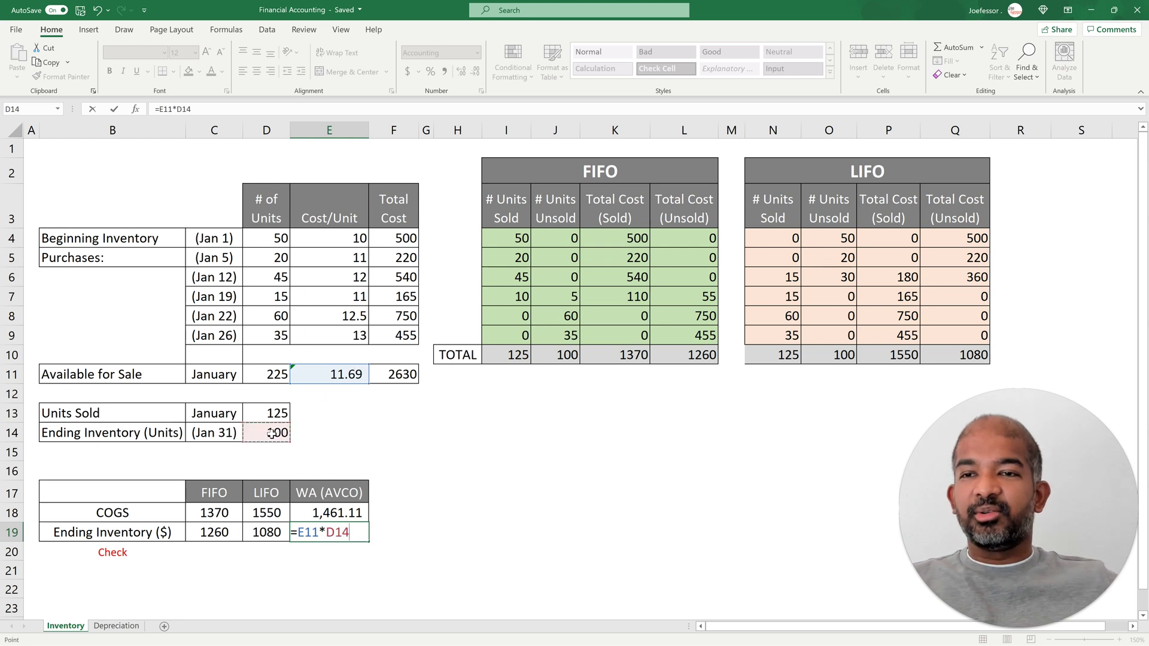
pyautogui.press('Return')
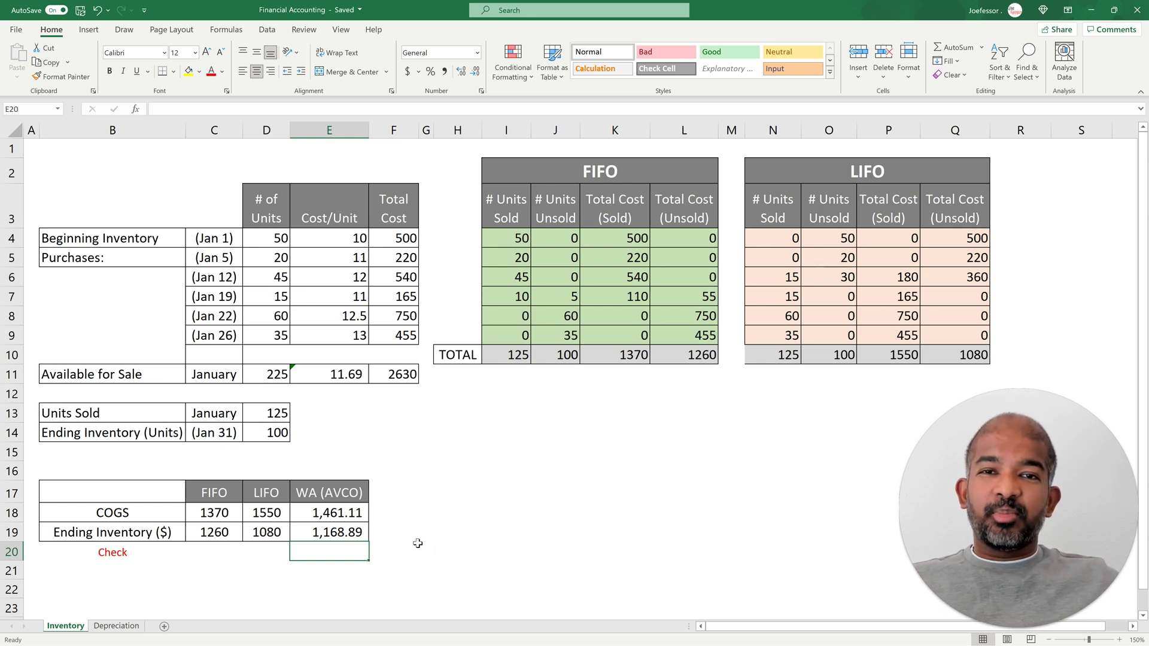
# Add a check for the FIFO column in C20 that sums COGS and ending inventory with =C18+C19
pyautogui.click(219, 550)
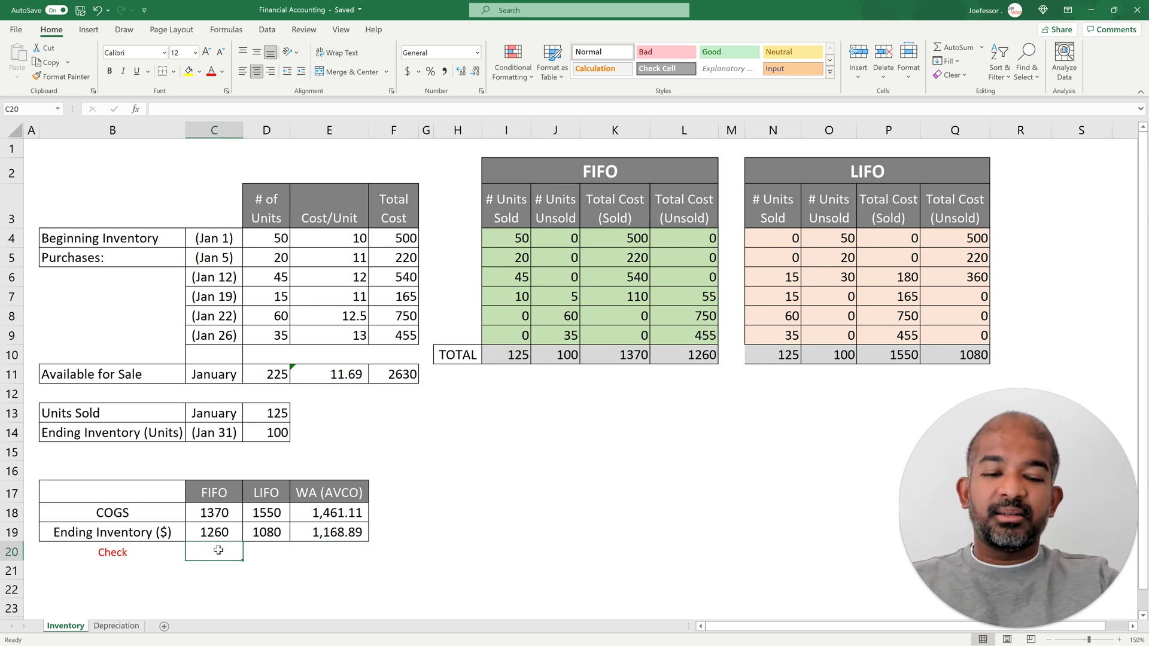
pyautogui.write('=')
pyautogui.press('Up')
pyautogui.press('Up')
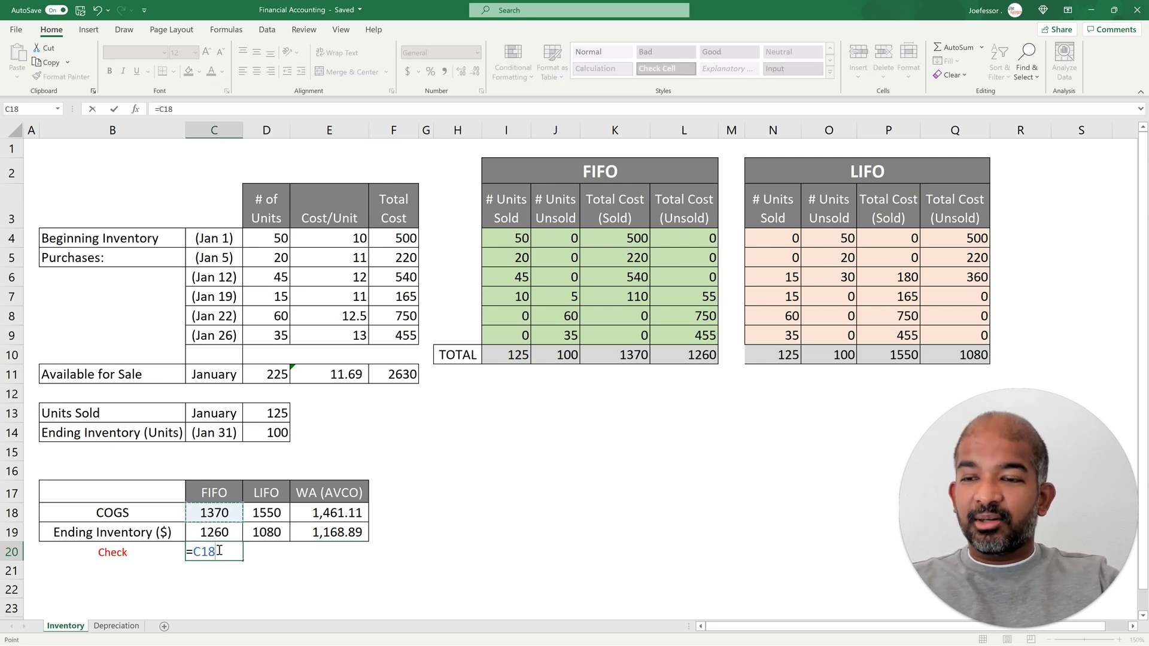
pyautogui.write('+')
pyautogui.press('Up')
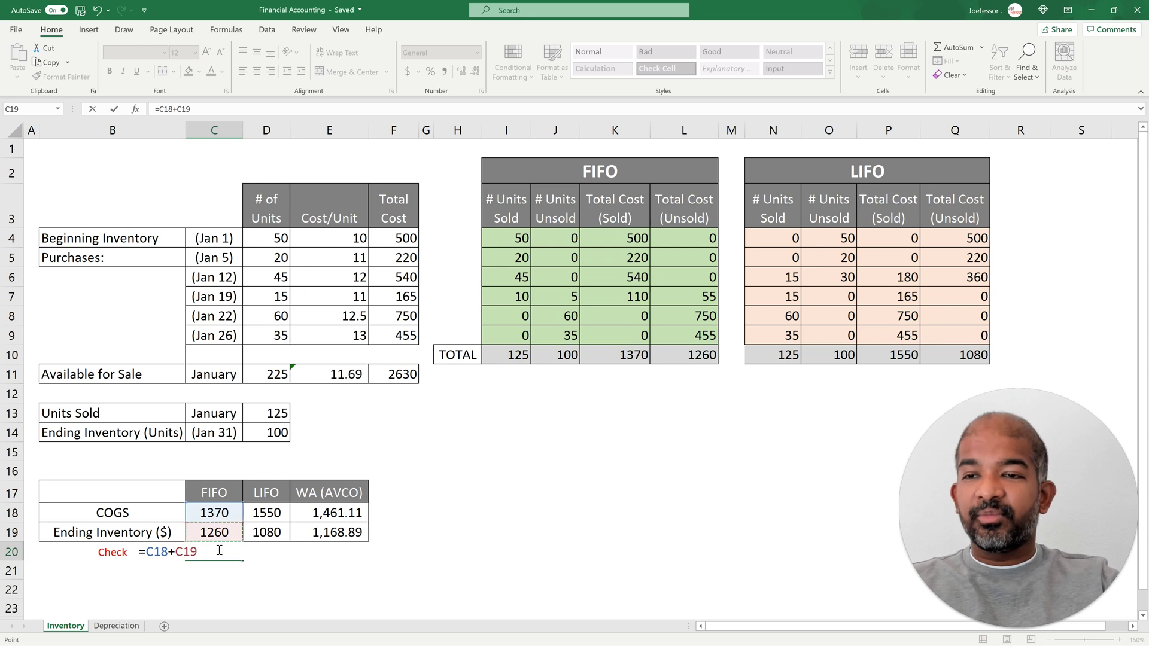
pyautogui.press('Return')
# Copy the check formula from C20 into D20 and E20, and compare the results with the total cost in F11
pyautogui.click(217, 550)
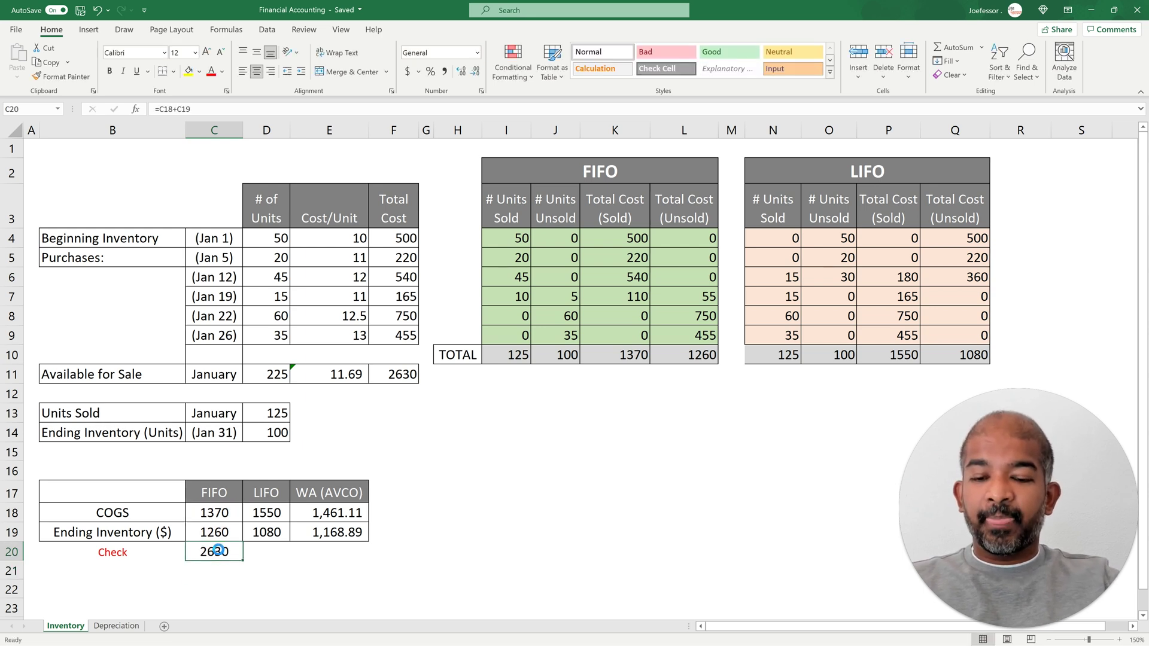
pyautogui.hotkey('ctrl', 'c')
pyautogui.press('Right')
pyautogui.hotkey('ctrl', 'v')
pyautogui.press('Right')
pyautogui.hotkey('ctrl', 'v')
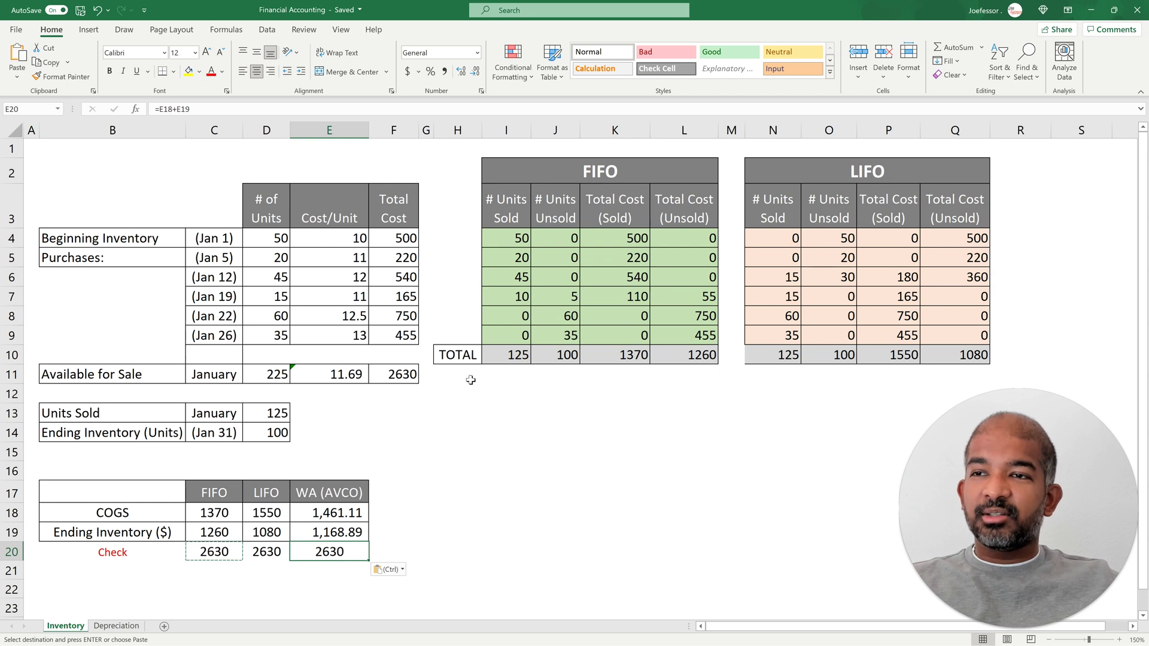
pyautogui.click(389, 376)
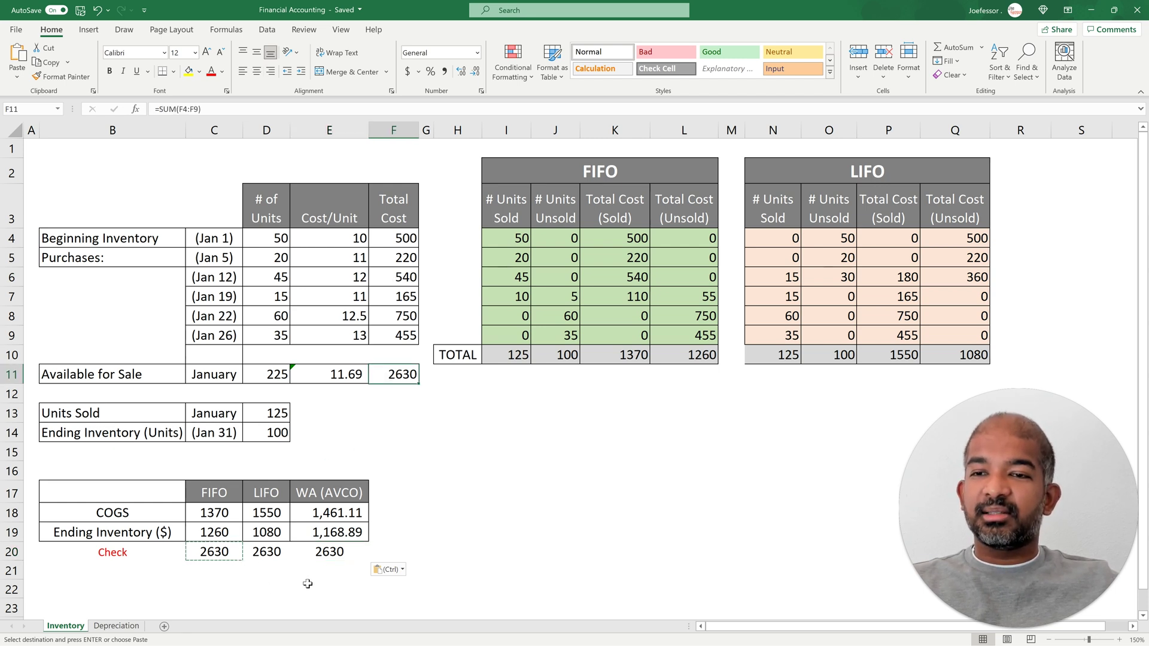
# Insert a blank row 7 between the Jan 12 and Jan 19 purchases
pyautogui.hotkey('ctrl', 'z')
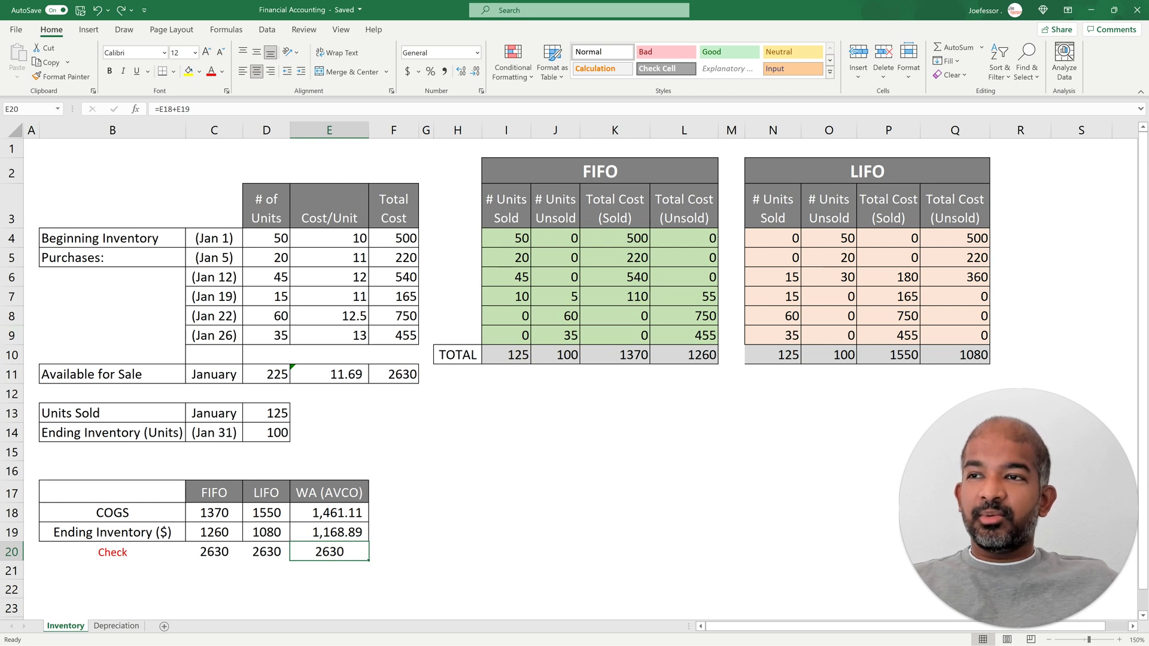
pyautogui.rightClick(12, 296)
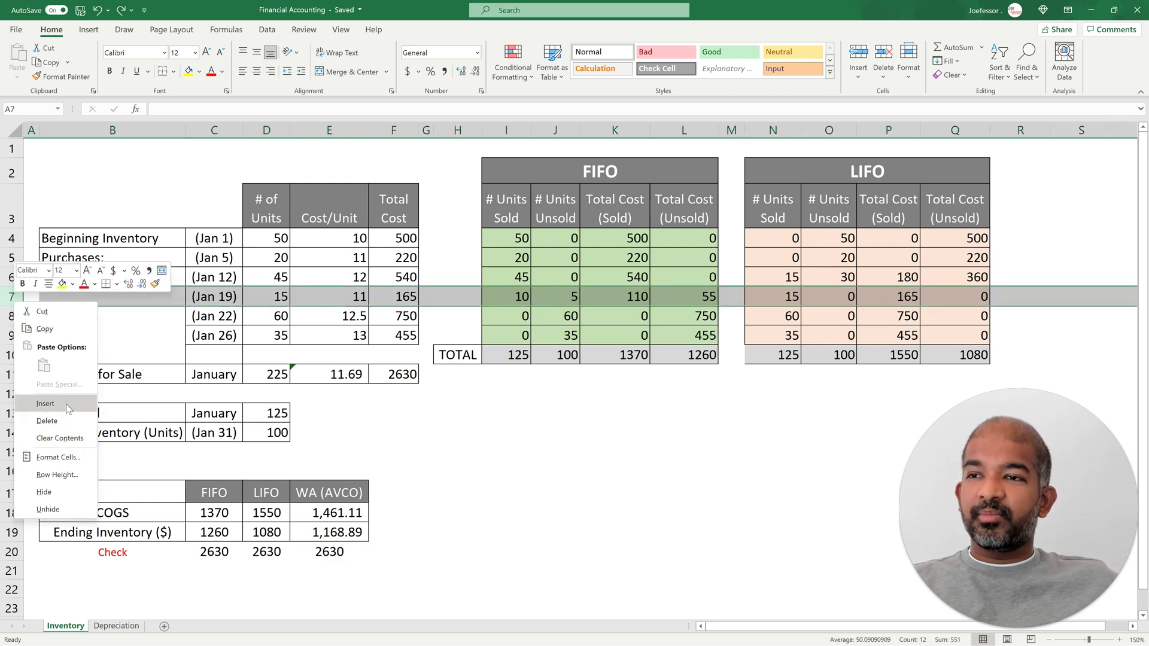
pyautogui.click(45, 403)
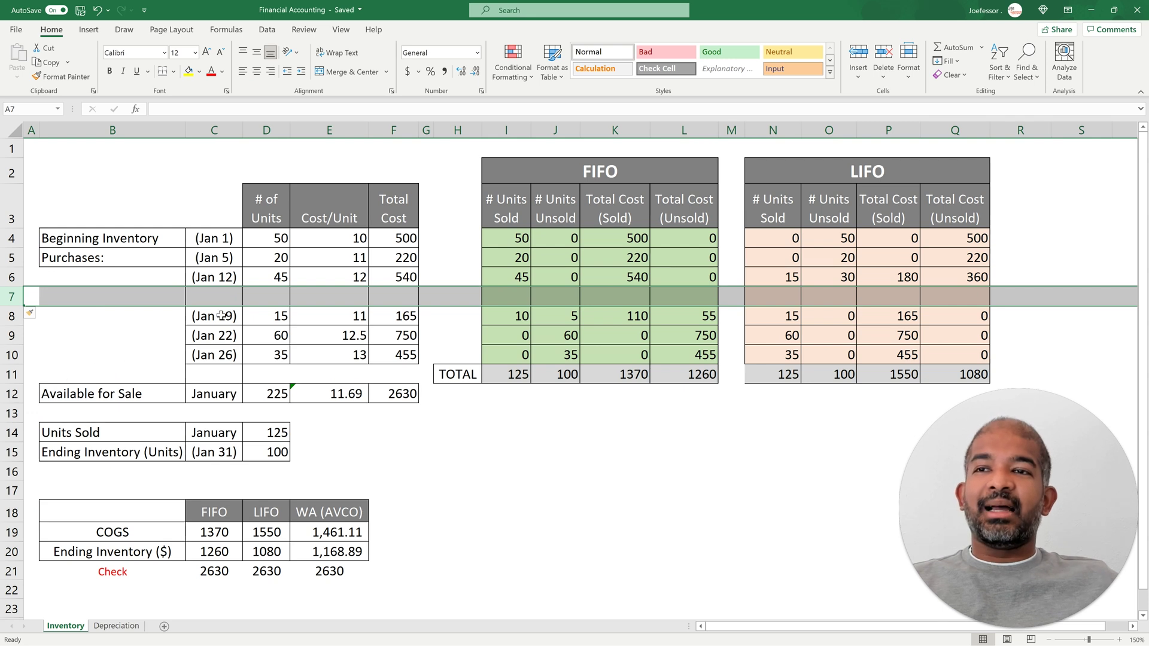